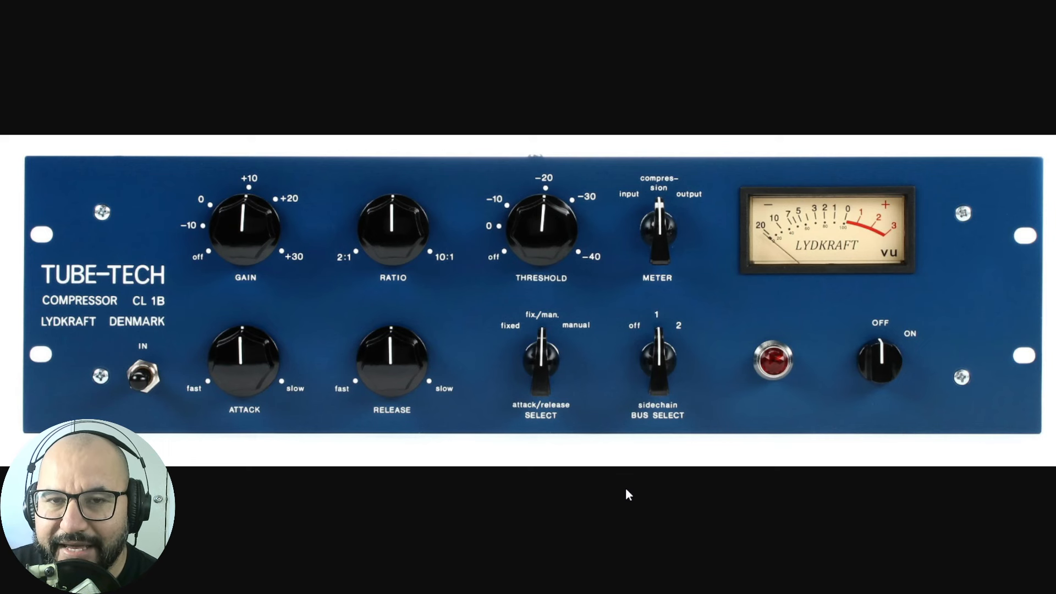
pyautogui.press('Right')
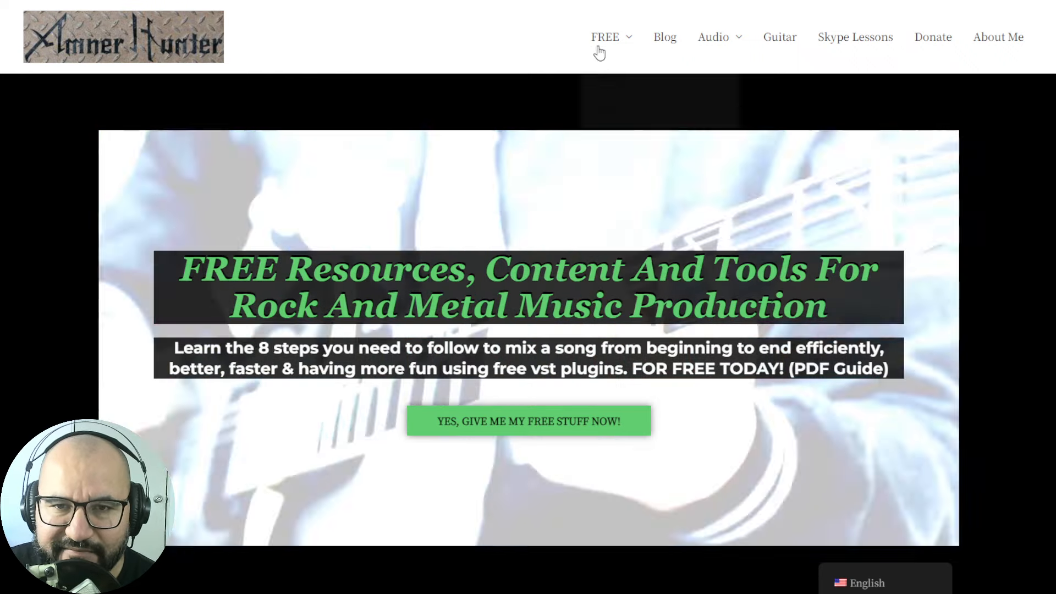
pyautogui.moveTo(605, 40)
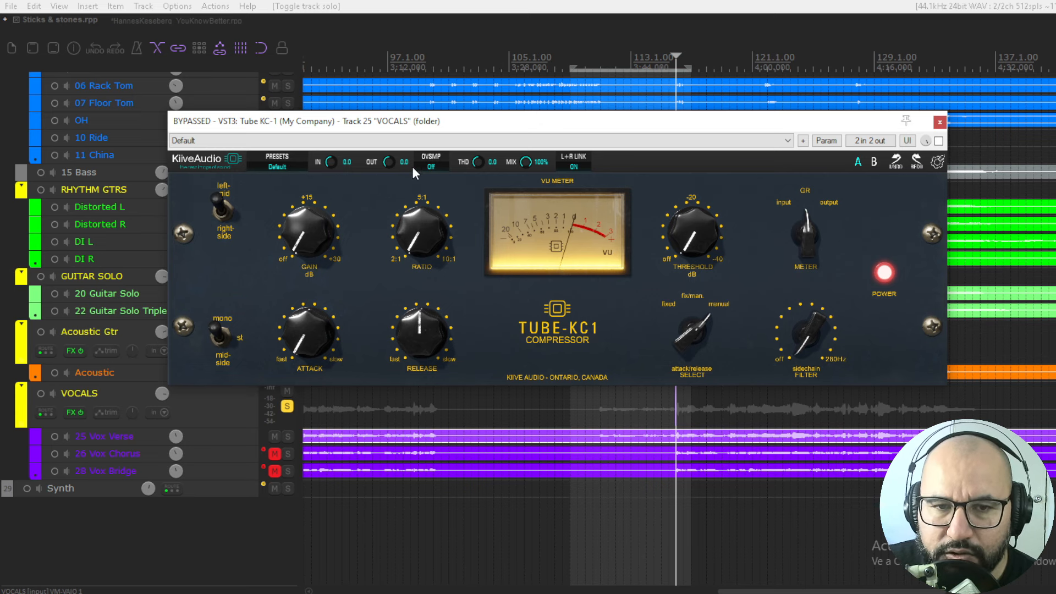
# Try 16X oversampling on the Tube KC-1 compressor and return oversampling to Off.
pyautogui.click(431, 167)
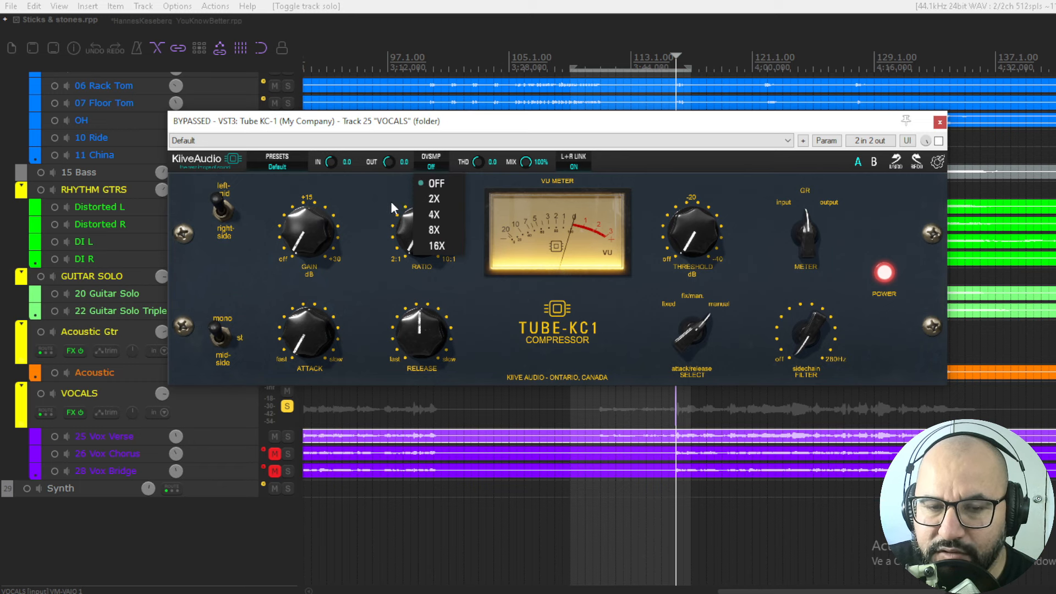
pyautogui.click(388, 186)
pyautogui.click(432, 166)
pyautogui.click(438, 246)
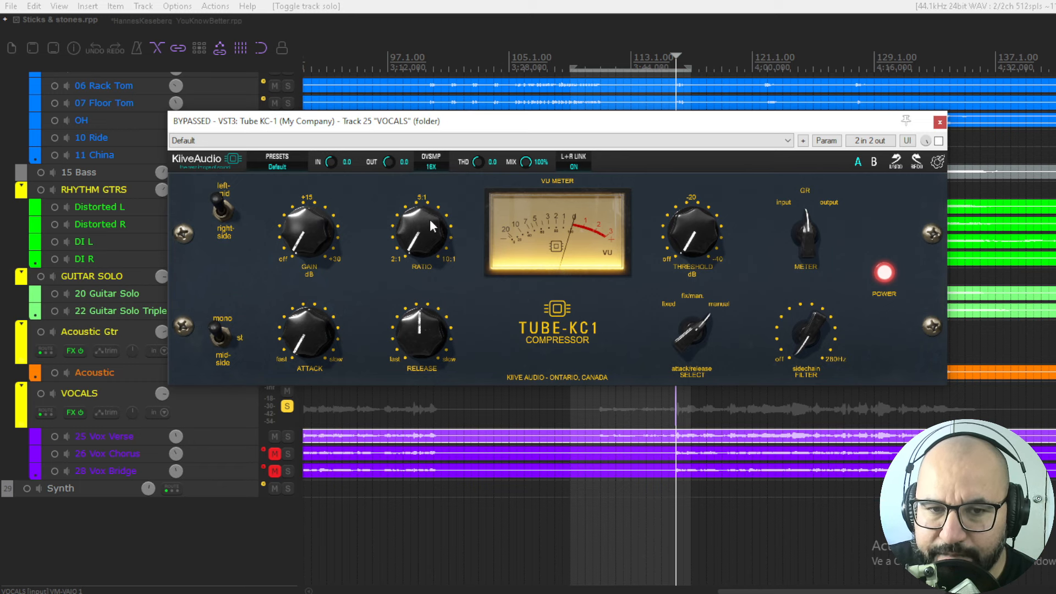
pyautogui.click(430, 166)
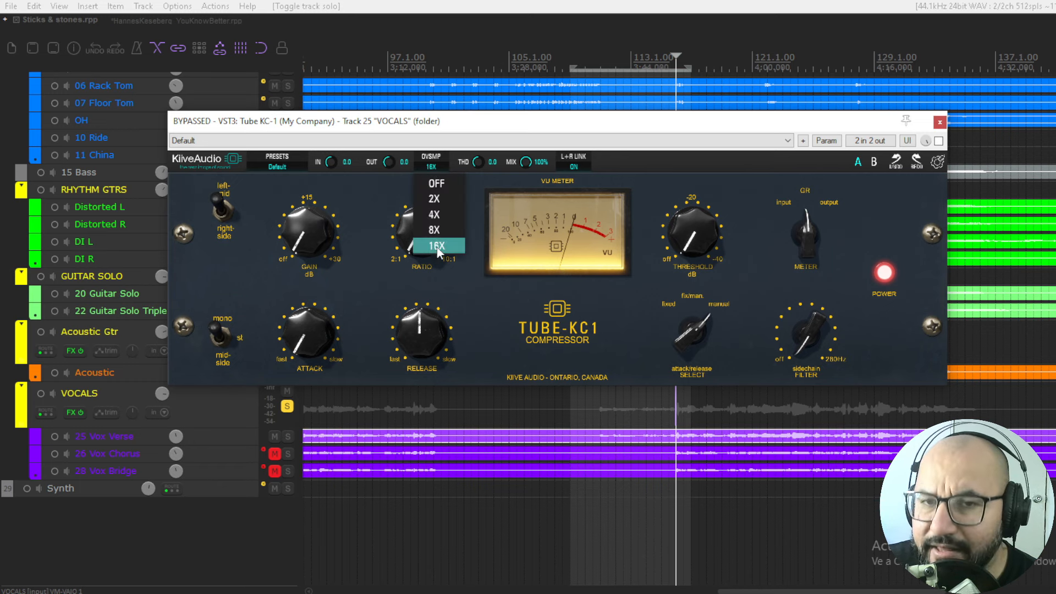
pyautogui.click(406, 191)
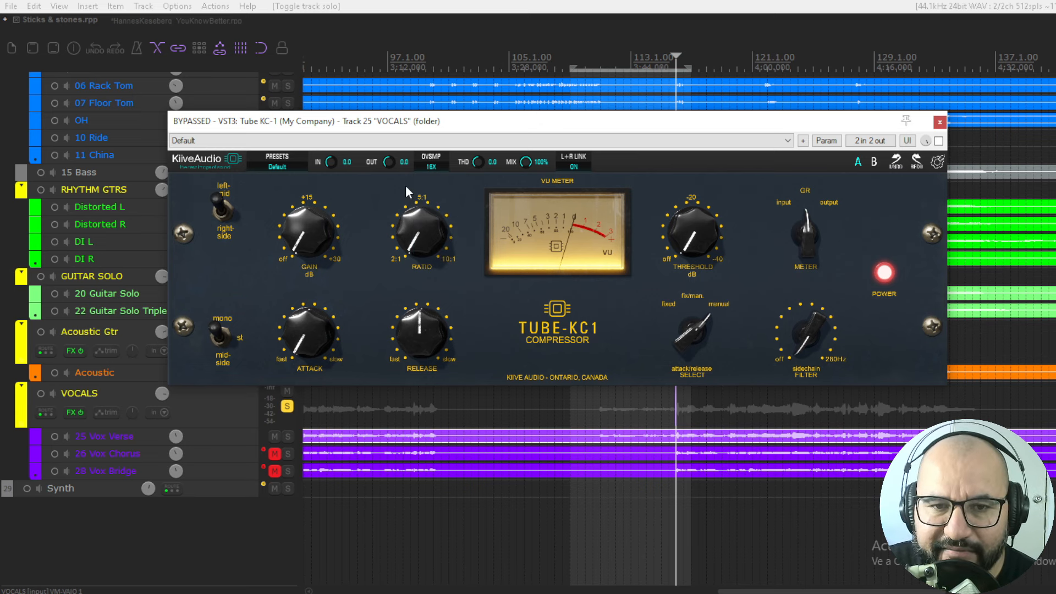
pyautogui.click(431, 166)
pyautogui.click(433, 163)
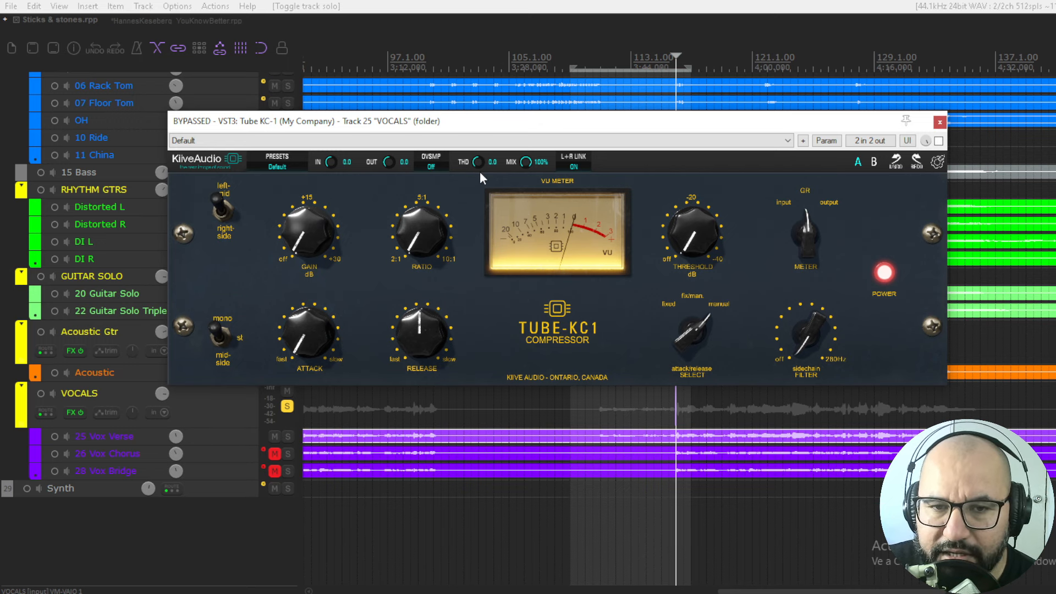
# Try the THD and Mix controls and the mid-side position of the mode switch, leaving them all at their defaults.
pyautogui.moveTo(477, 162); pyautogui.dragTo(480, 166)
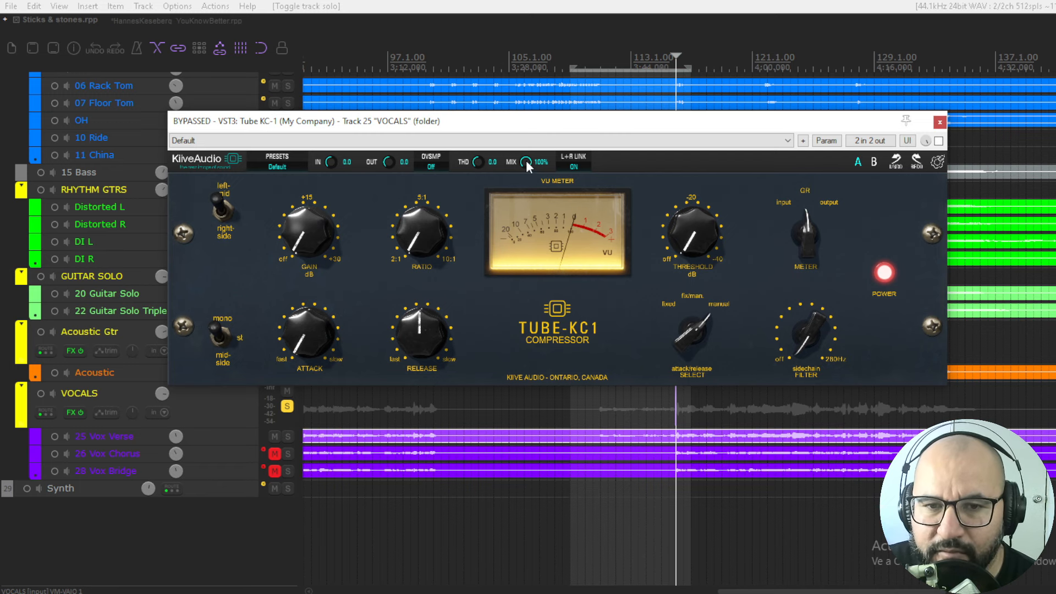
pyautogui.moveTo(525, 160); pyautogui.dragTo(549, 246)
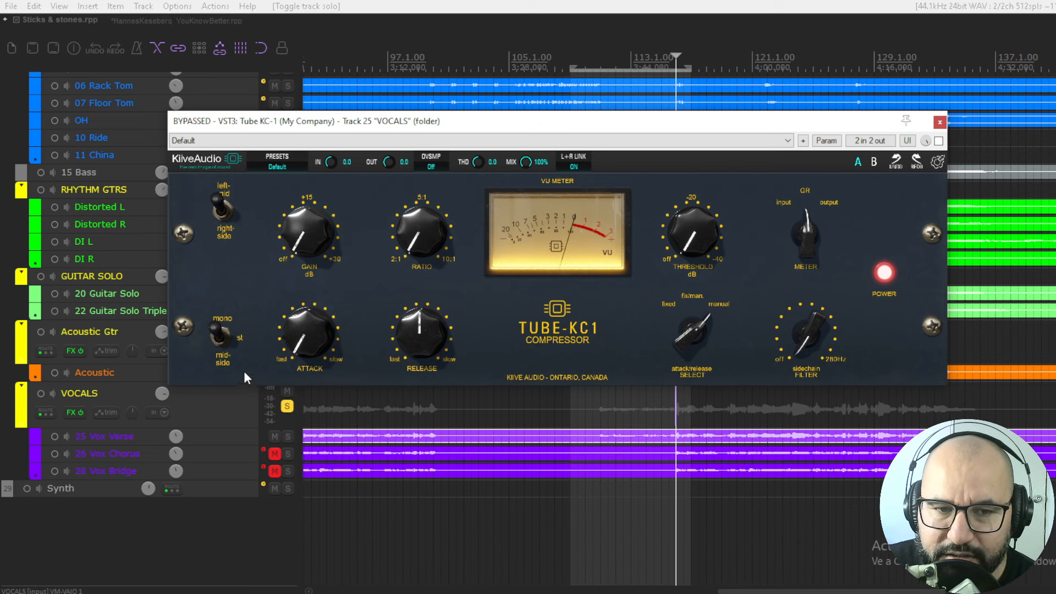
pyautogui.click(215, 333)
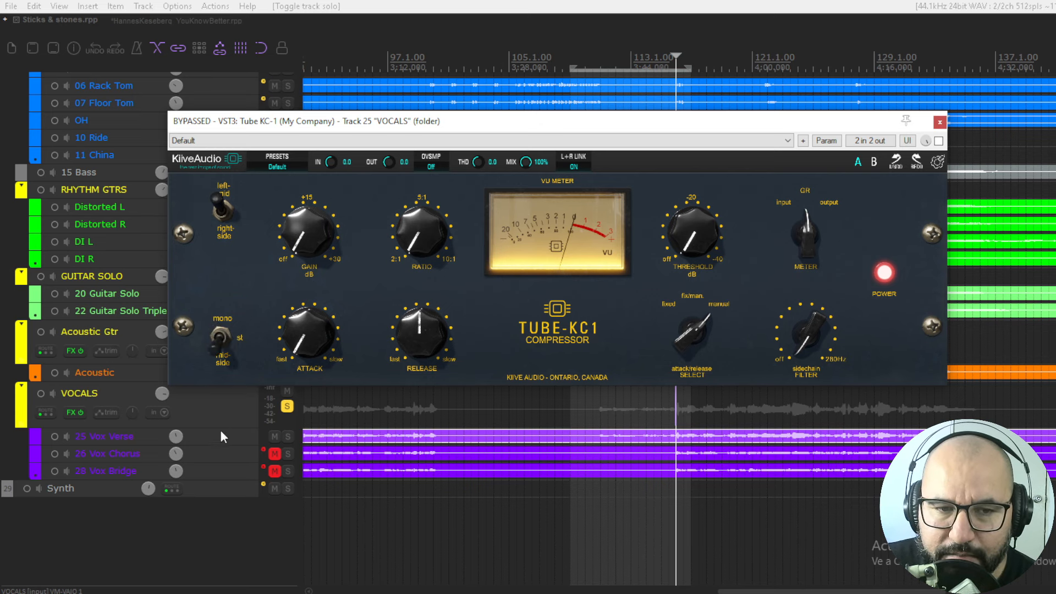
pyautogui.moveTo(221, 348); pyautogui.dragTo(228, 179)
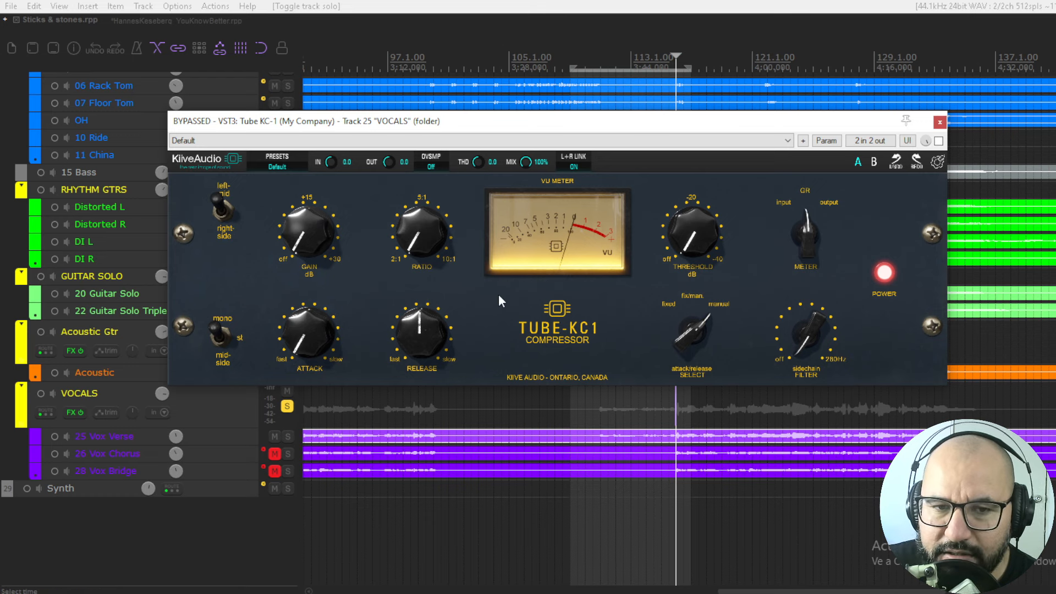
# Play the vocals with the compressor bypassed and enlarge the 25 Vox Verse track to inspect its waveform.
pyautogui.press('space')
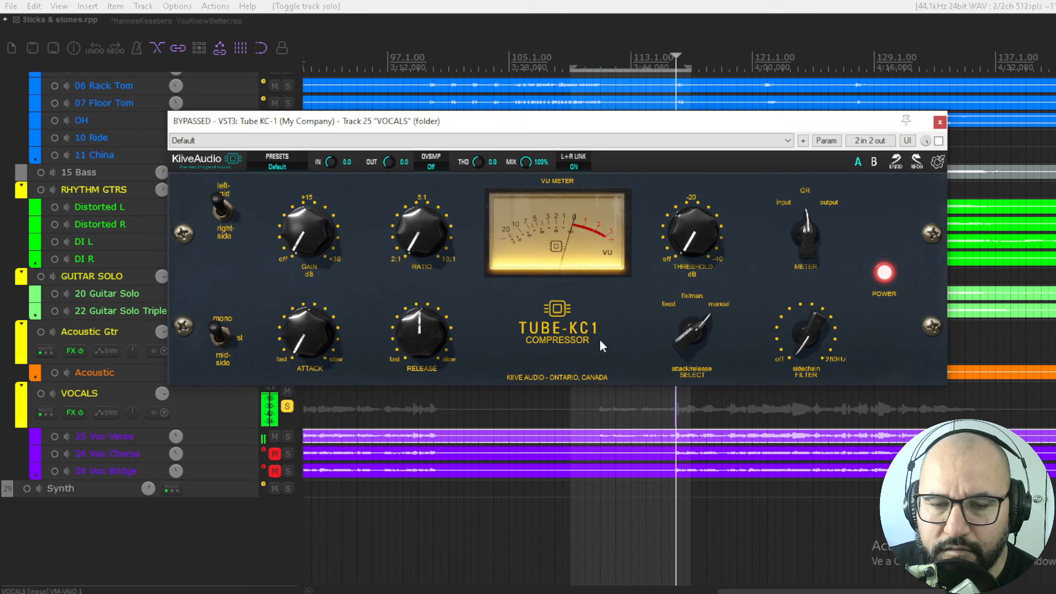
pyautogui.press('space')
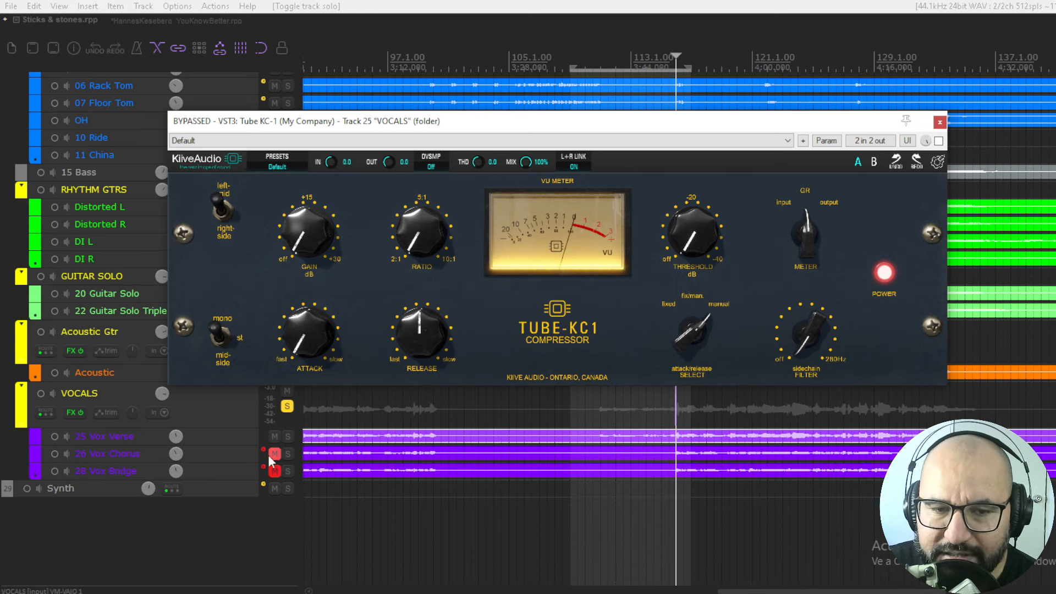
pyautogui.moveTo(250, 444); pyautogui.dragTo(251, 526)
pyautogui.scroll(1, 810, 505)
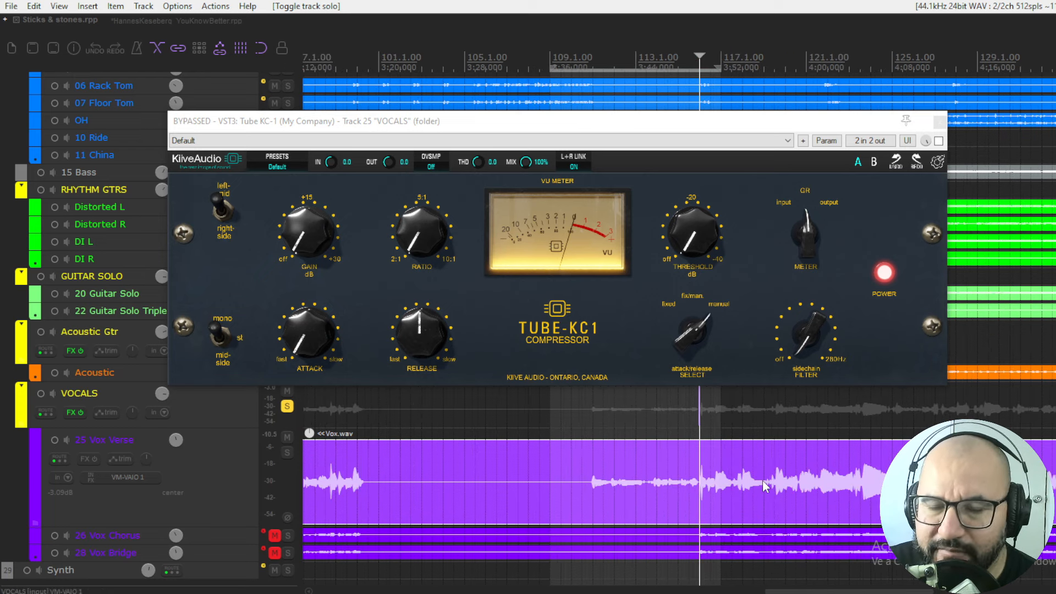
pyautogui.scroll(-1, 765, 485)
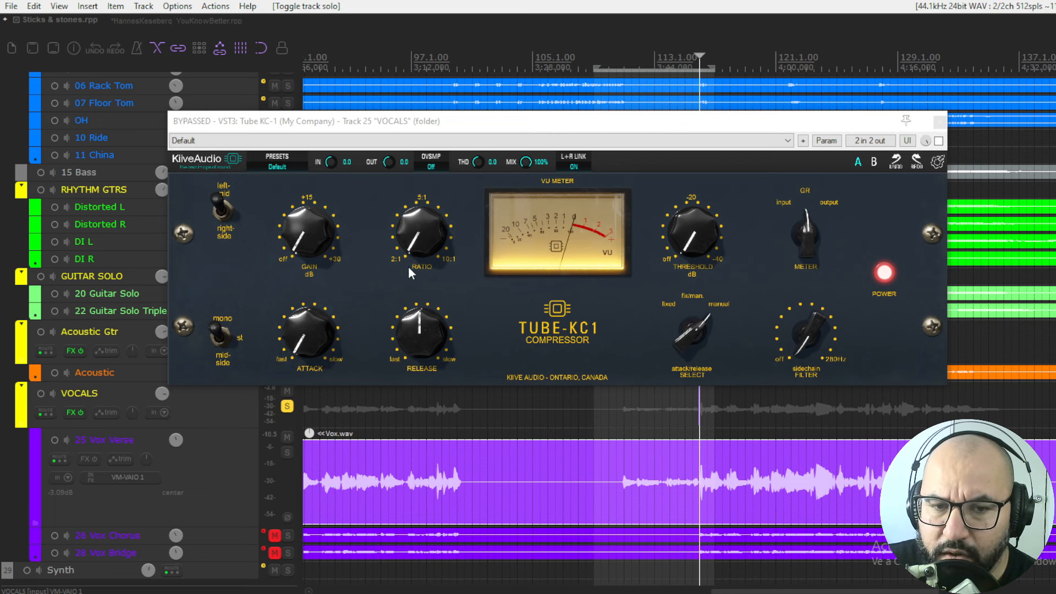
# Set the ratio to about 5:1, and audition the vocals with the compressor enabled.
pyautogui.moveTo(415, 253); pyautogui.dragTo(423, 167)
pyautogui.click(939, 142)
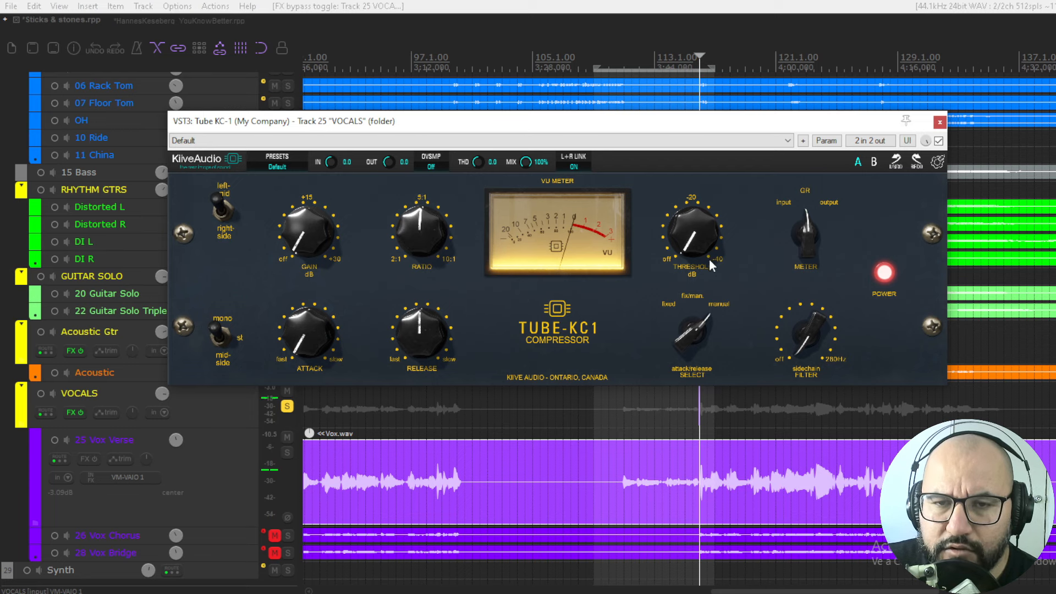
pyautogui.press('space')
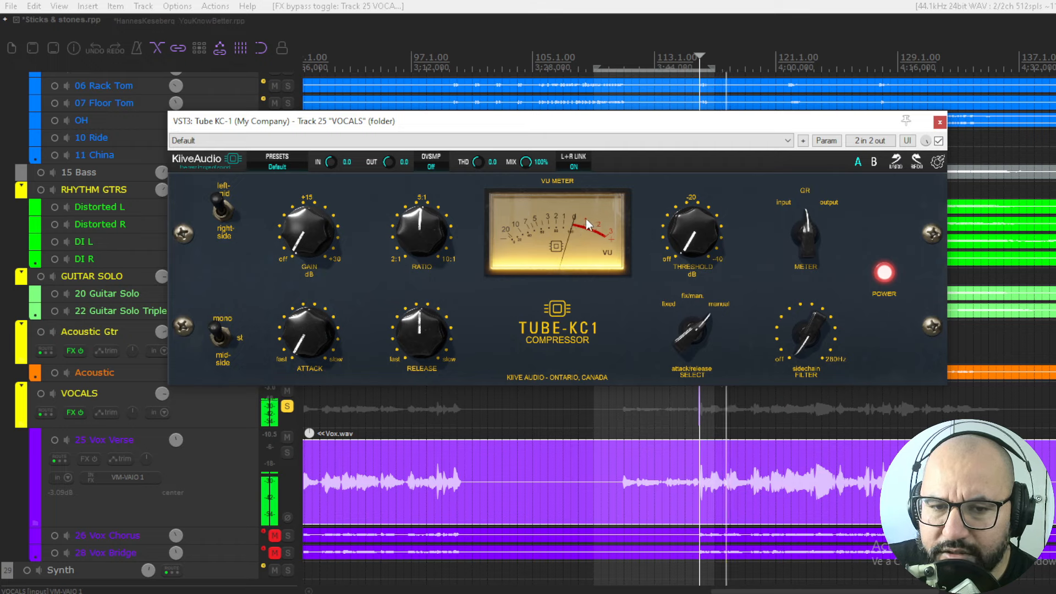
pyautogui.press('space')
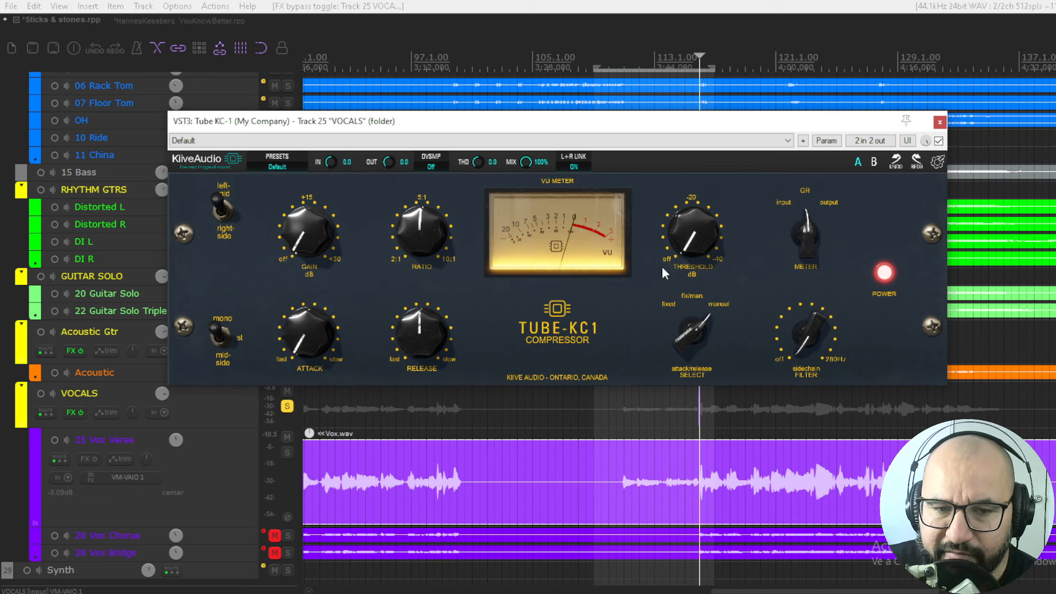
# Set the compressor's attack to about 4.22 and play the vocals.
pyautogui.moveTo(312, 339)
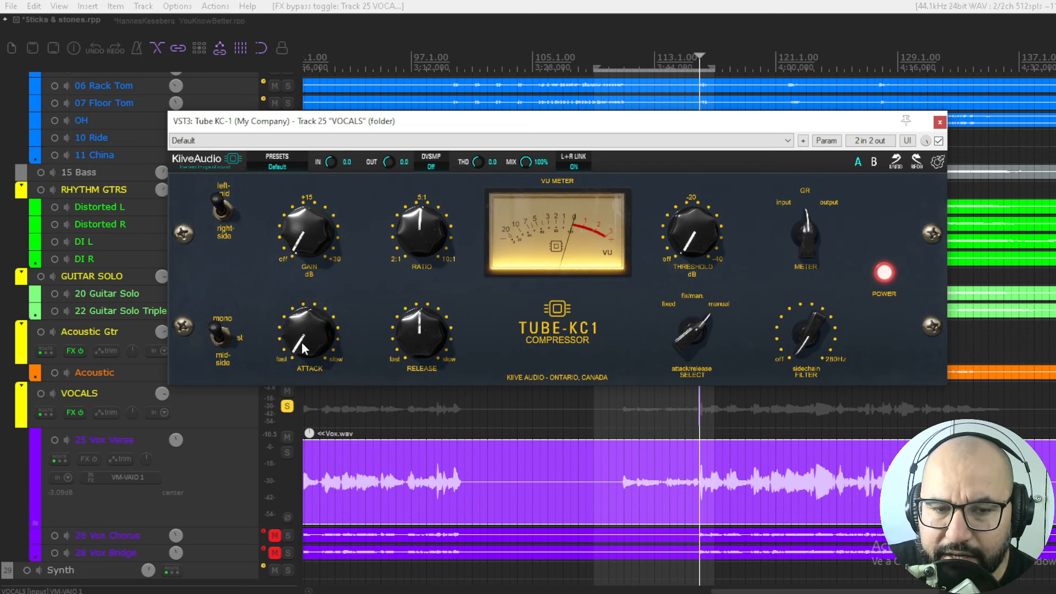
pyautogui.moveTo(302, 347); pyautogui.dragTo(324, 331)
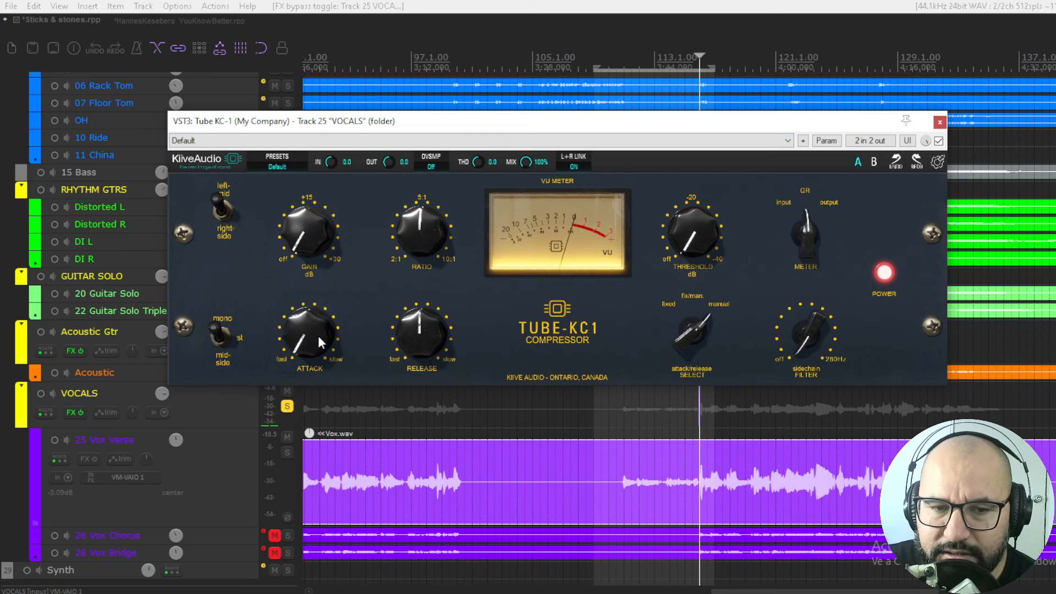
pyautogui.moveTo(311, 338)
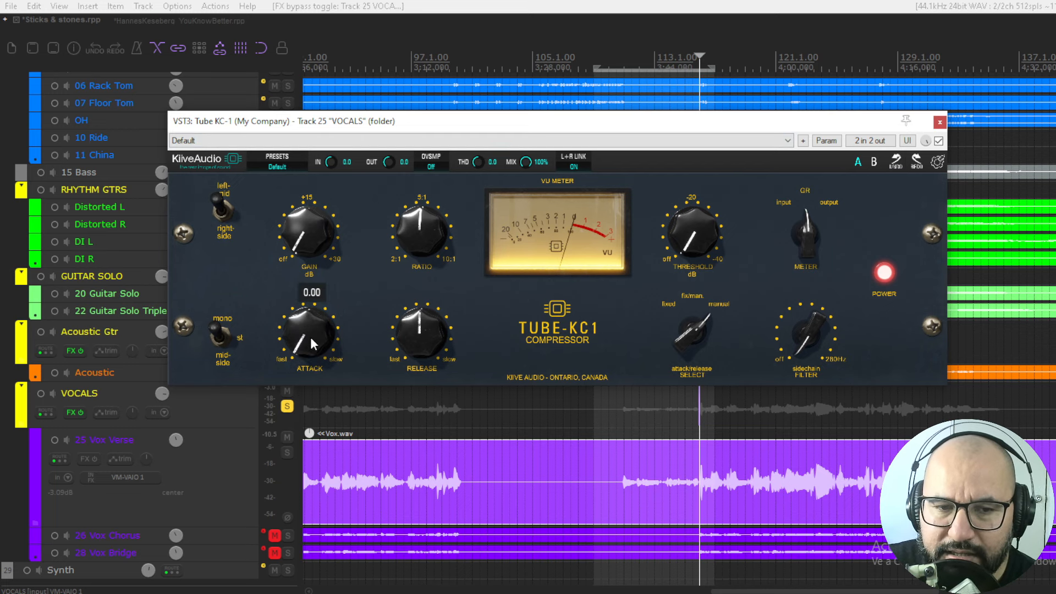
pyautogui.moveTo(310, 336); pyautogui.dragTo(318, 266)
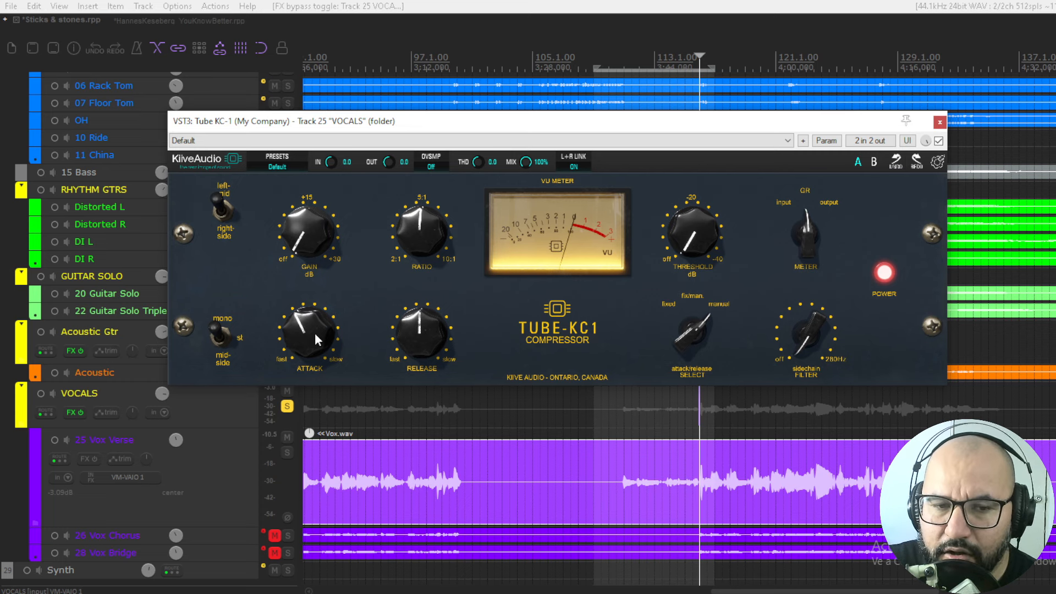
pyautogui.moveTo(314, 332); pyautogui.dragTo(306, 406)
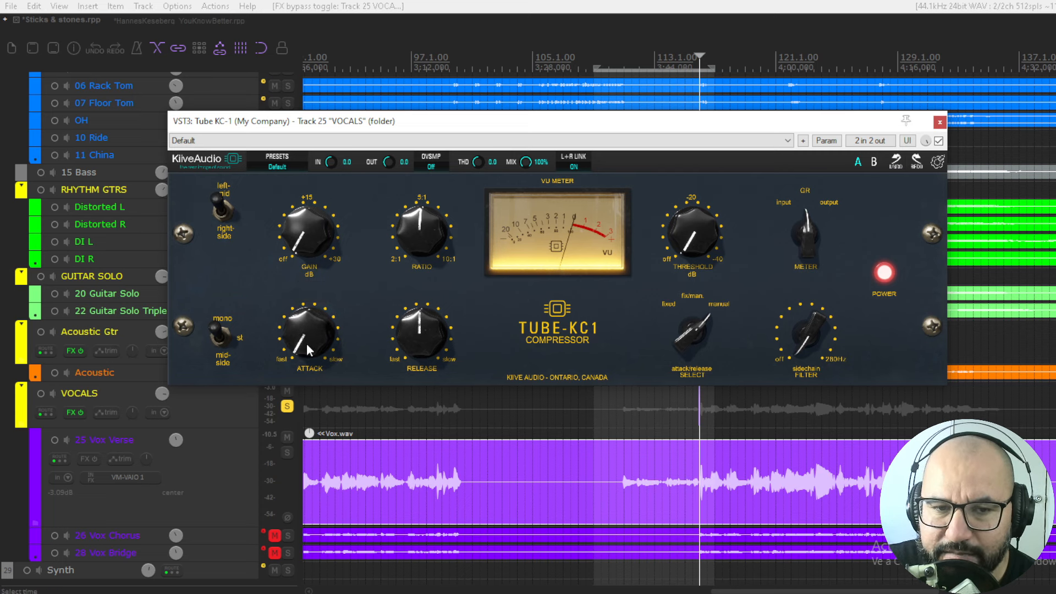
pyautogui.moveTo(306, 344)
pyautogui.mouseDown()
pyautogui.moveTo(302, 330)
pyautogui.moveTo(307, 352)
pyautogui.moveTo(313, 238)
pyautogui.moveTo(303, 358)
pyautogui.moveTo(303, 347)
pyautogui.mouseUp()
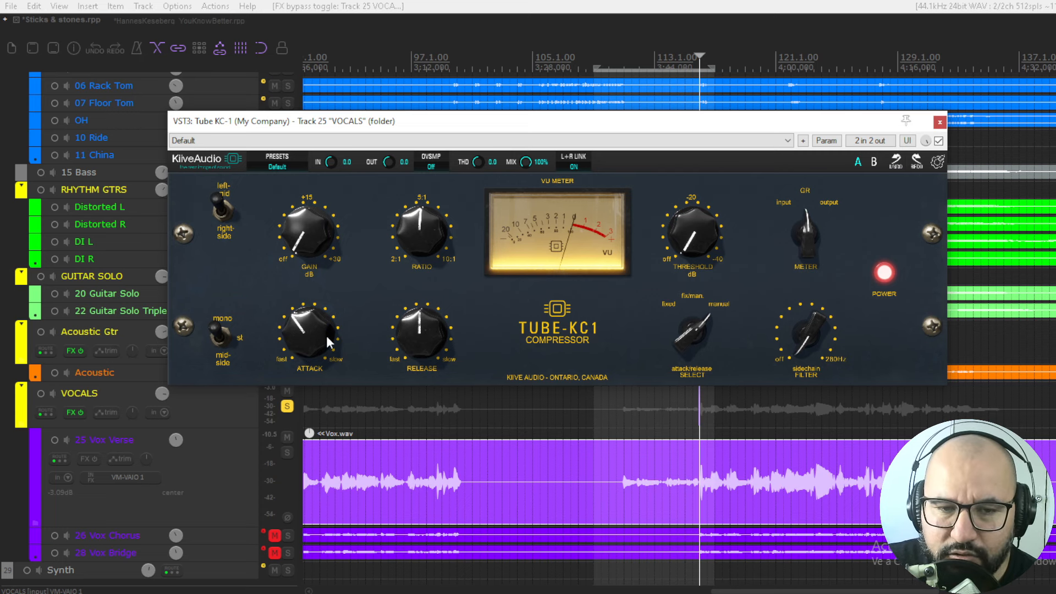
pyautogui.moveTo(309, 337); pyautogui.dragTo(313, 329)
pyautogui.press('space')
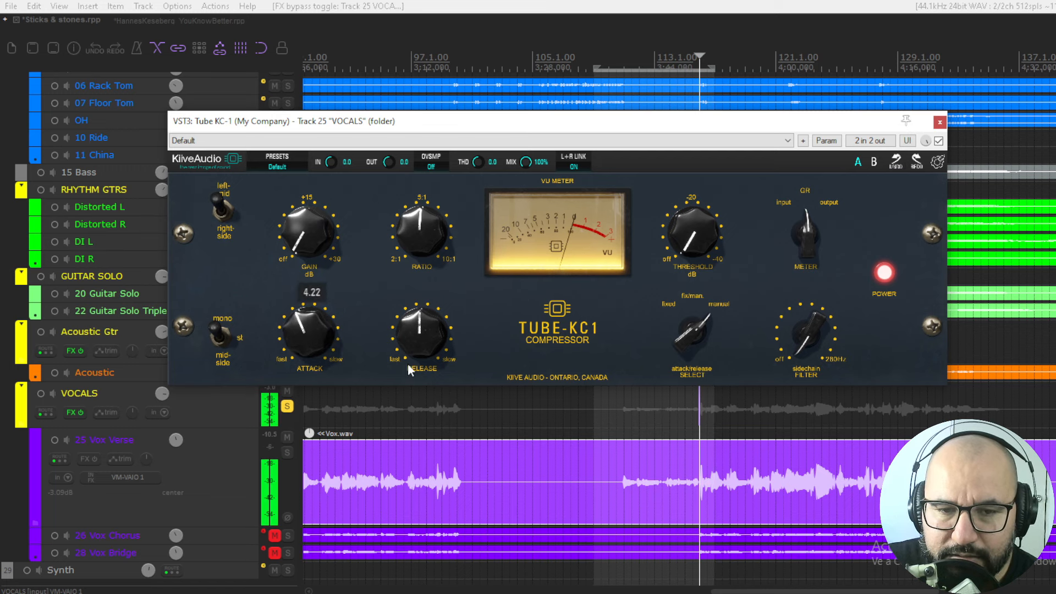
# Set the release close to its fast end and the threshold between -20 and -40 dB.
pyautogui.moveTo(438, 339)
pyautogui.mouseDown()
pyautogui.moveTo(416, 415)
pyautogui.moveTo(428, 335)
pyautogui.mouseUp()
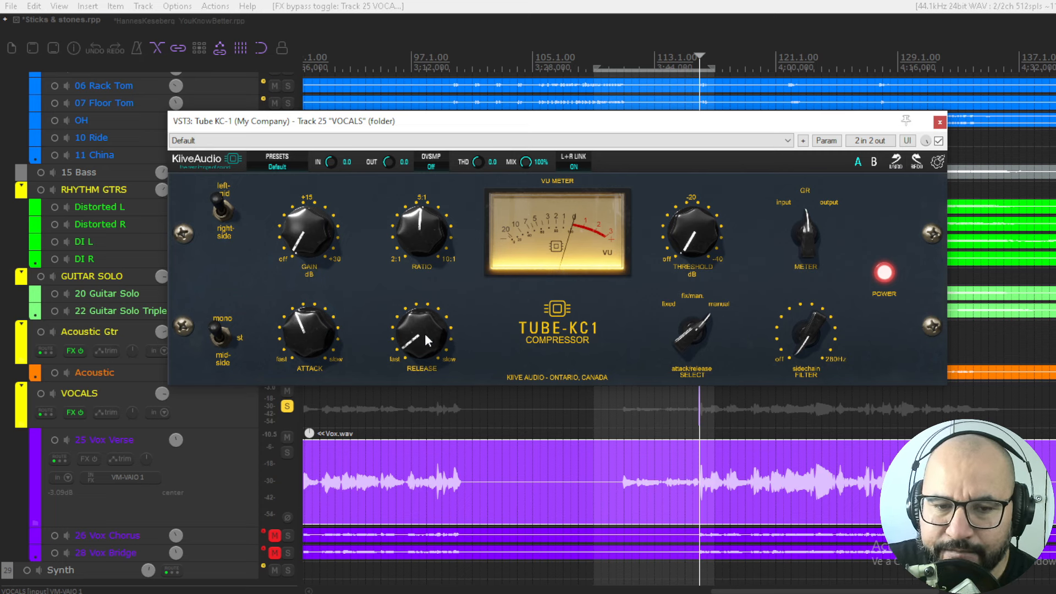
pyautogui.moveTo(425, 334); pyautogui.dragTo(422, 331)
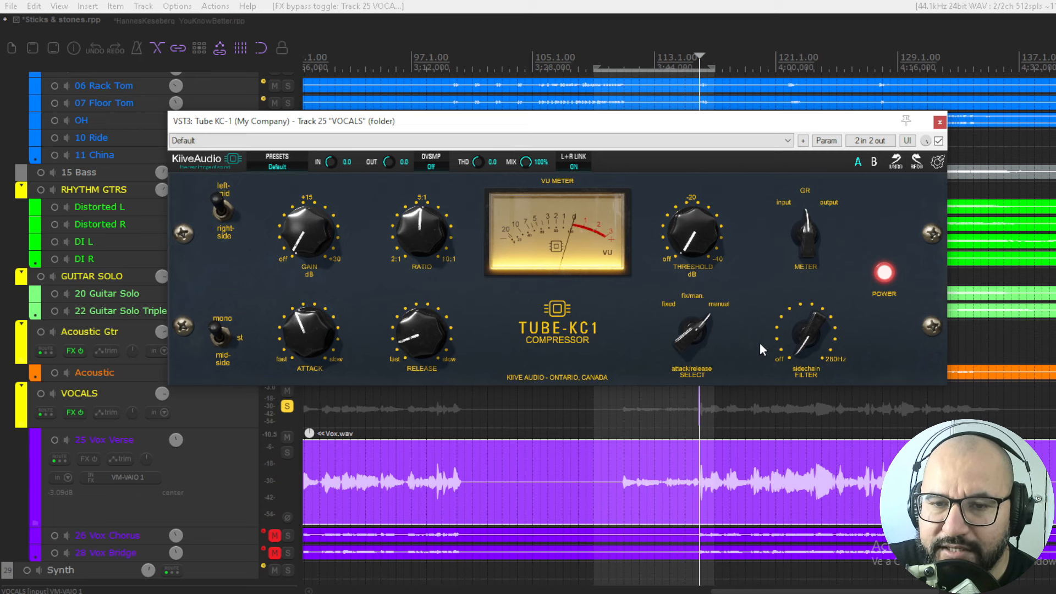
pyautogui.moveTo(691, 233); pyautogui.dragTo(707, 91)
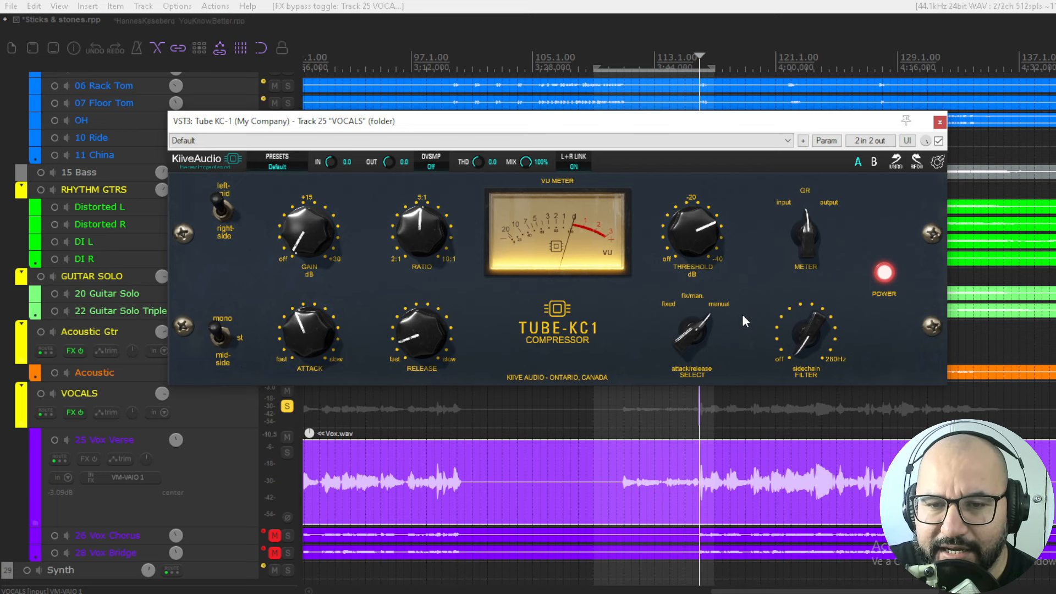
# Play the vocals and compare the sound with the compressor bypassed and enabled.
pyautogui.press('space')
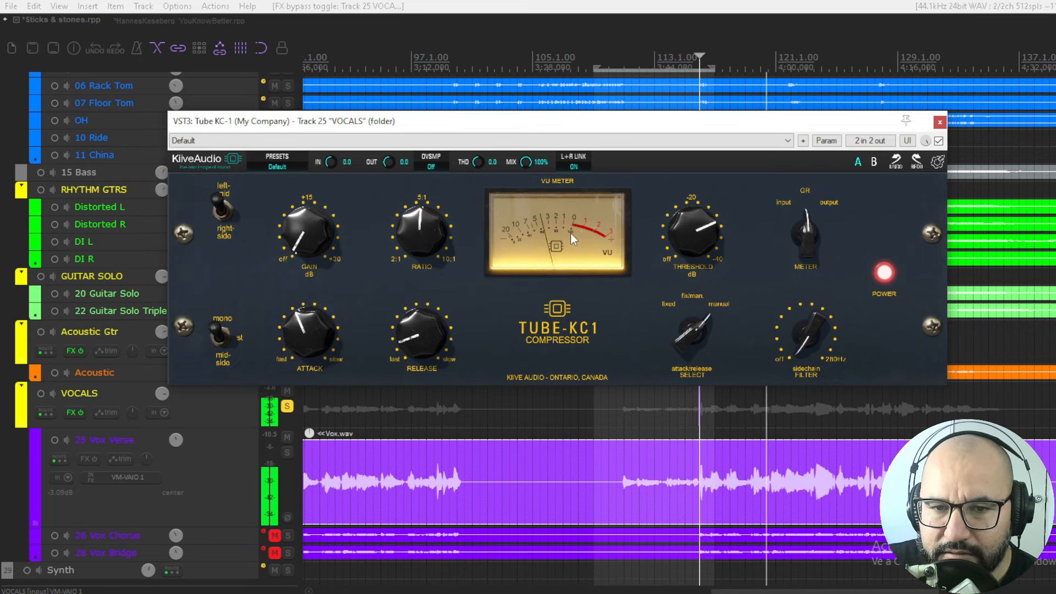
pyautogui.moveTo(424, 338)
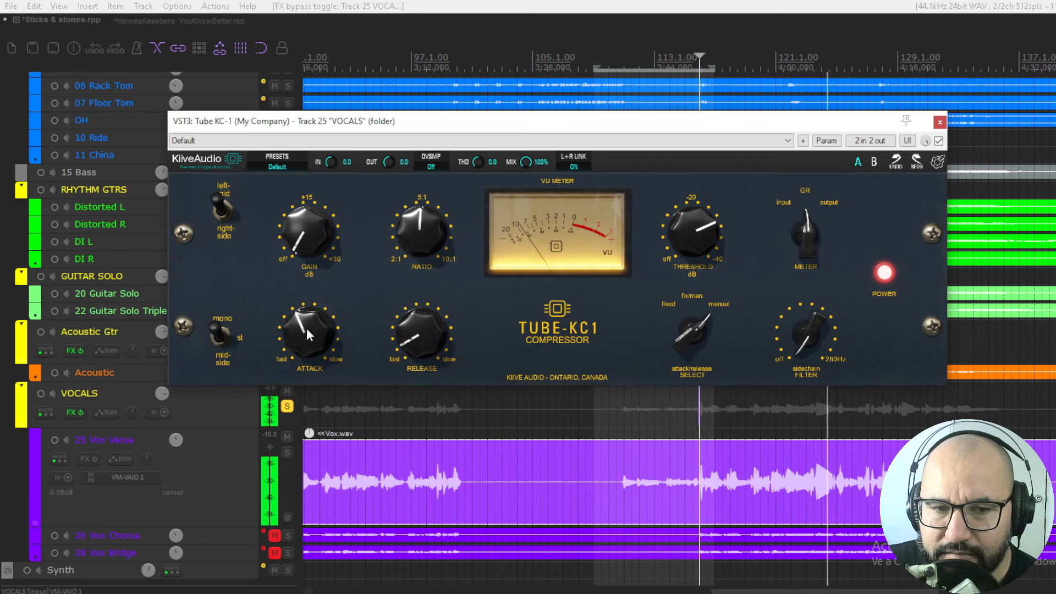
pyautogui.moveTo(306, 330)
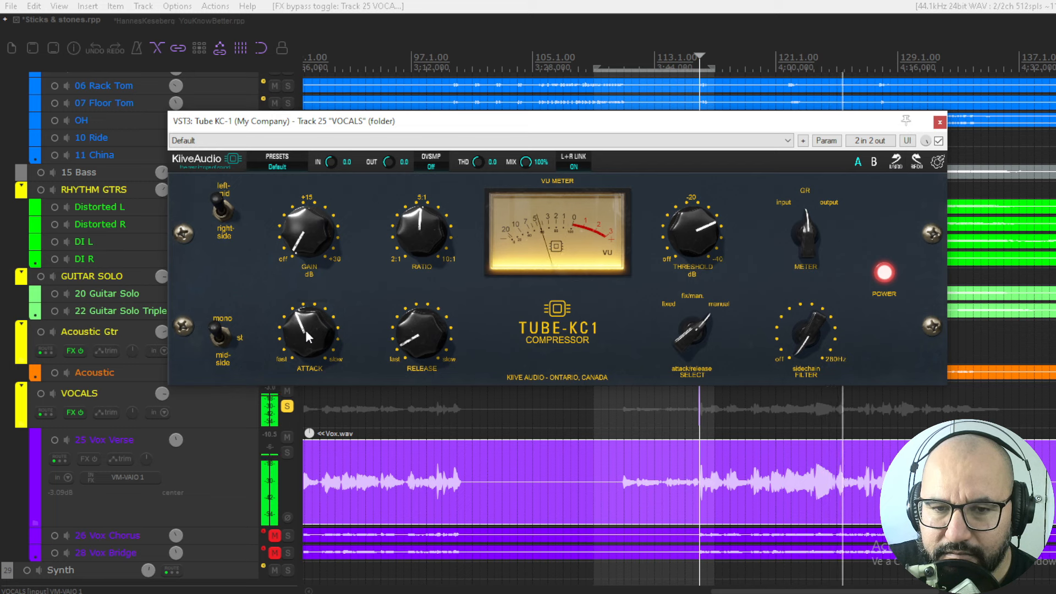
pyautogui.click(938, 141)
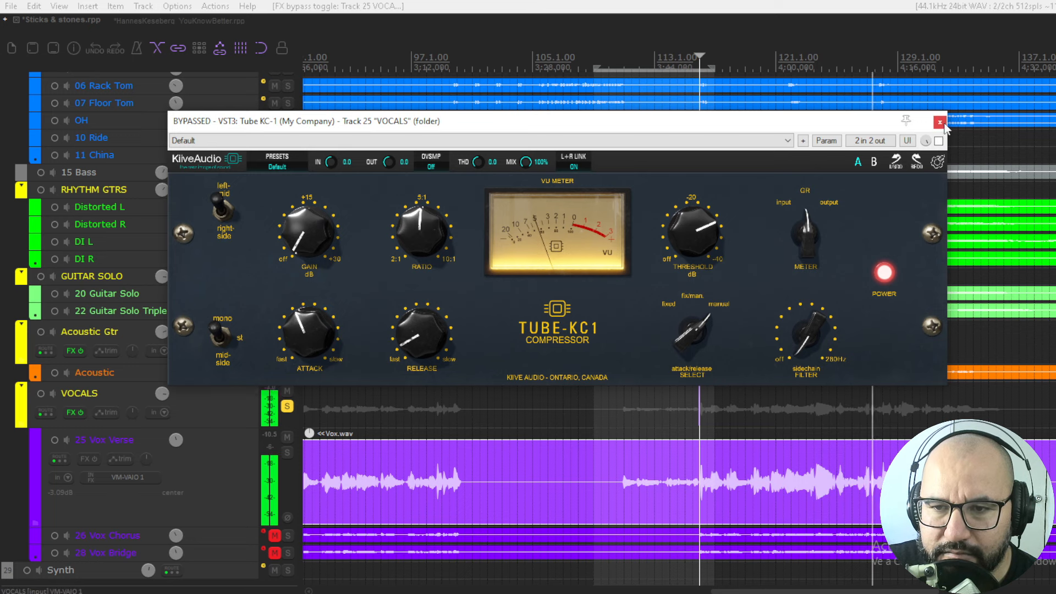
pyautogui.click(938, 141)
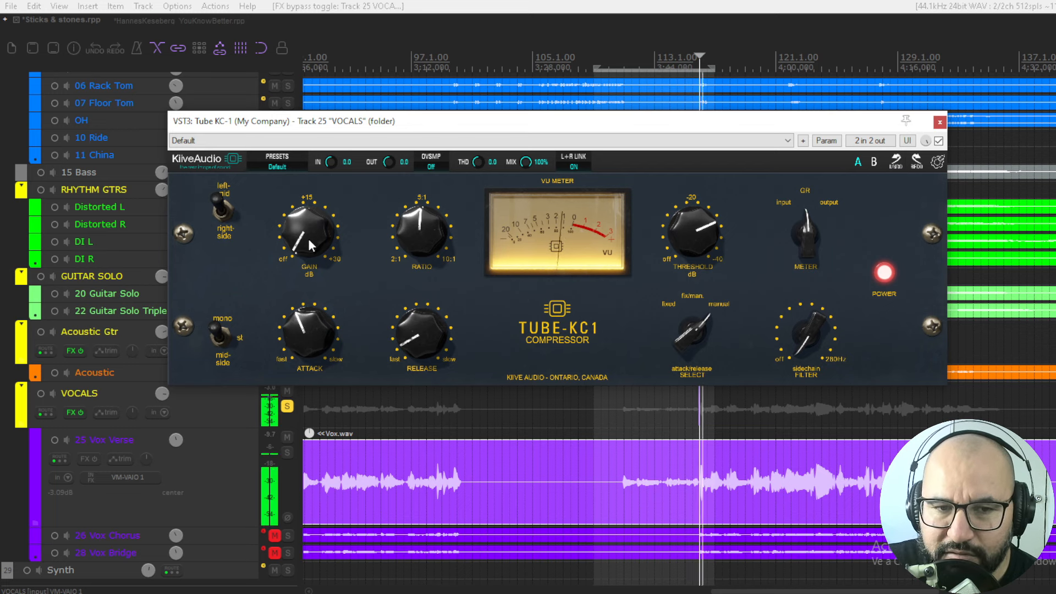
# Raise the compressor's gain to about 4.56 dB and compare the vocals with the compressor bypassed and enabled.
pyautogui.moveTo(308, 239)
pyautogui.mouseDown()
pyautogui.moveTo(305, 213)
pyautogui.moveTo(303, 232)
pyautogui.mouseUp()
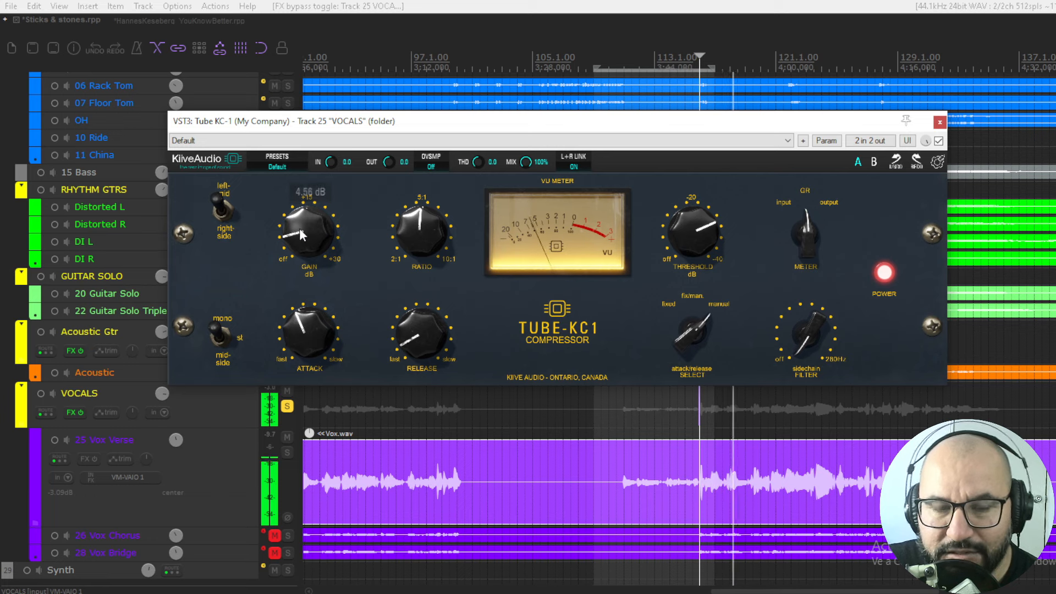
pyautogui.click(938, 141)
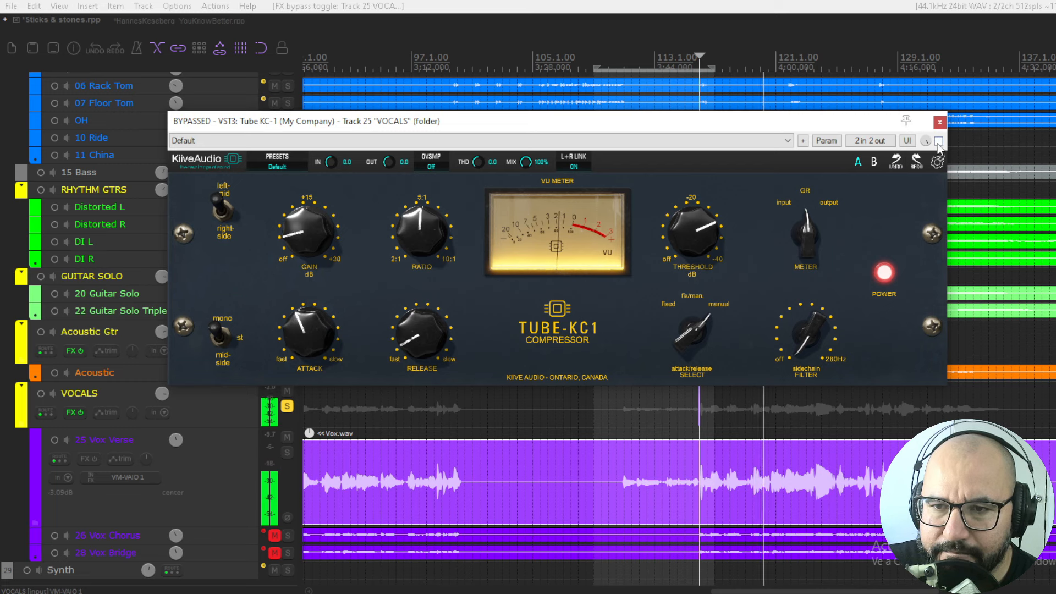
pyautogui.click(938, 141)
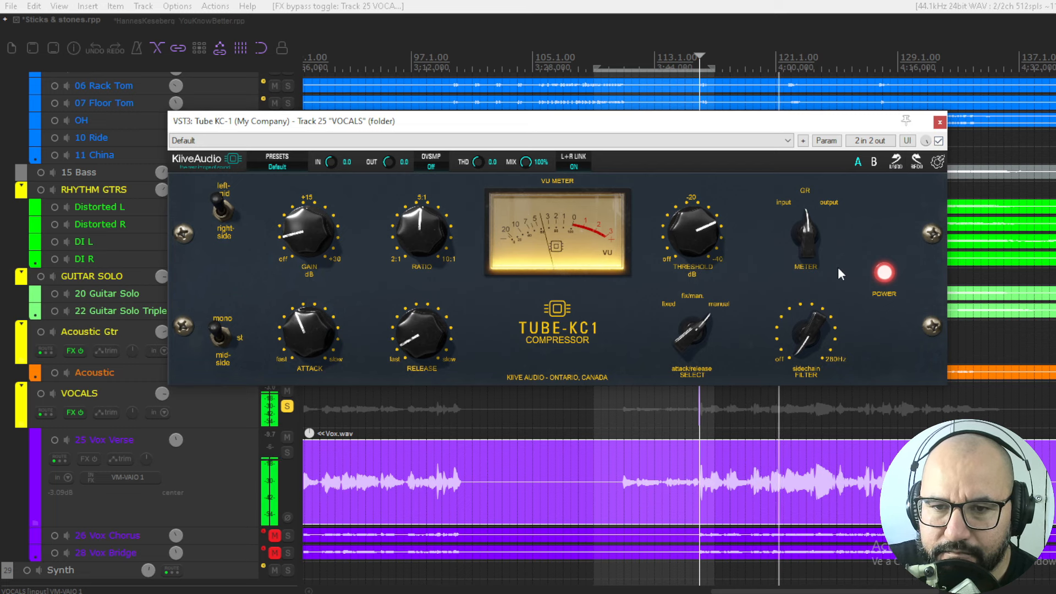
pyautogui.click(938, 141)
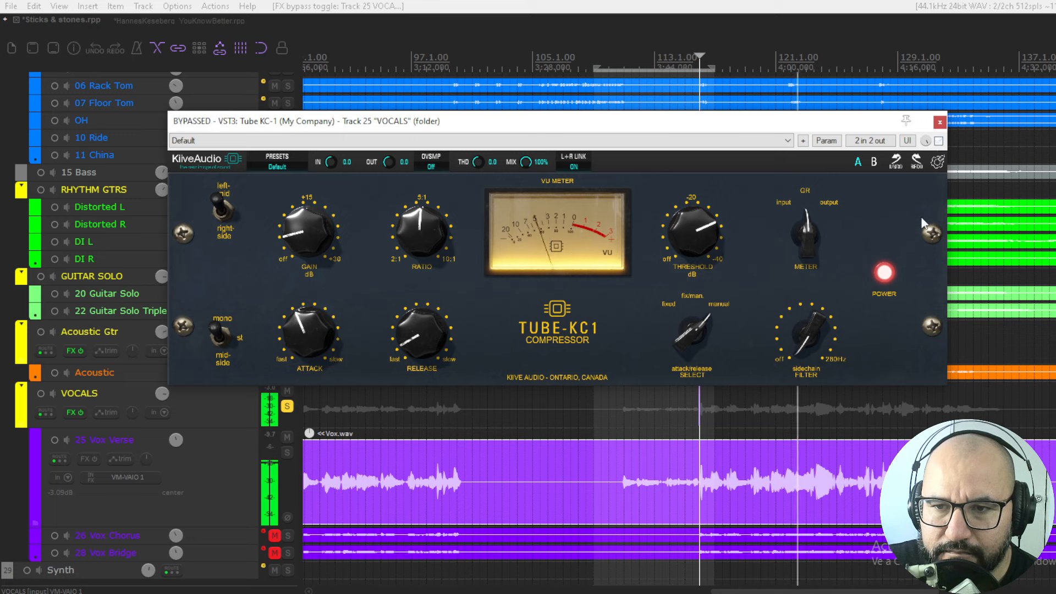
pyautogui.click(938, 141)
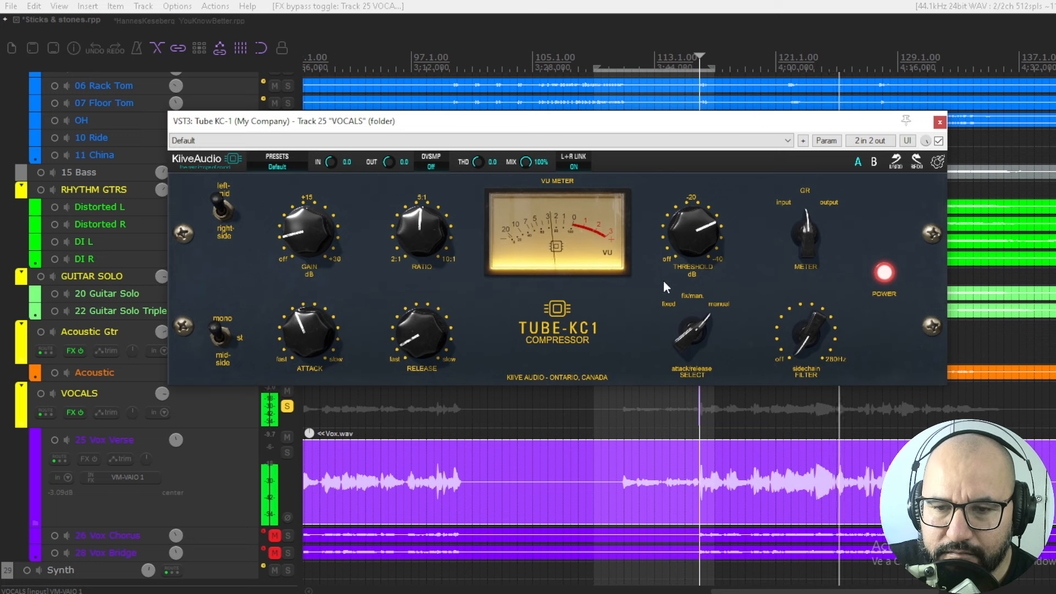
pyautogui.click(938, 141)
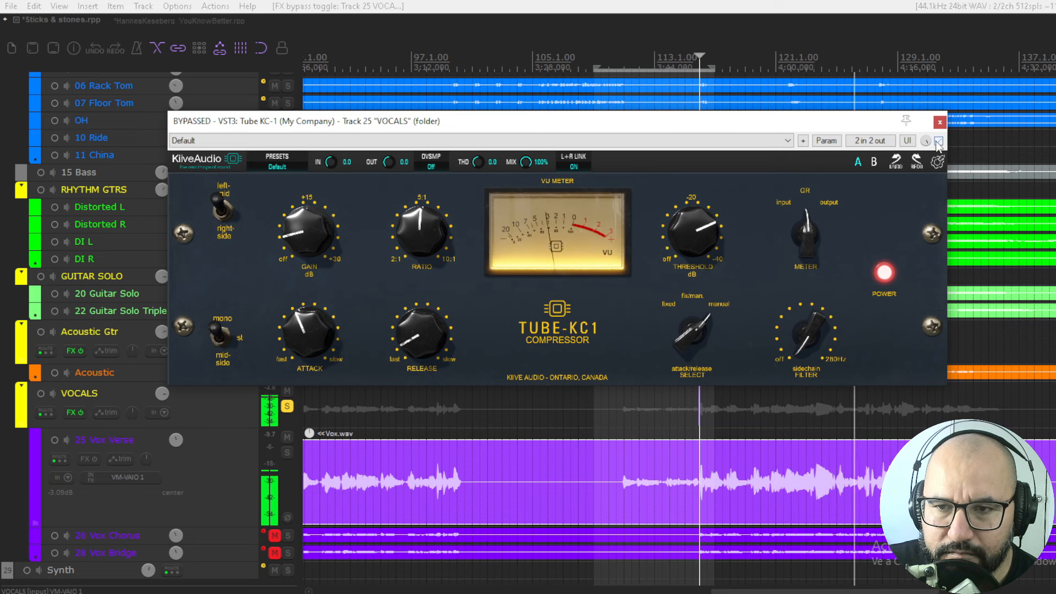
pyautogui.click(938, 140)
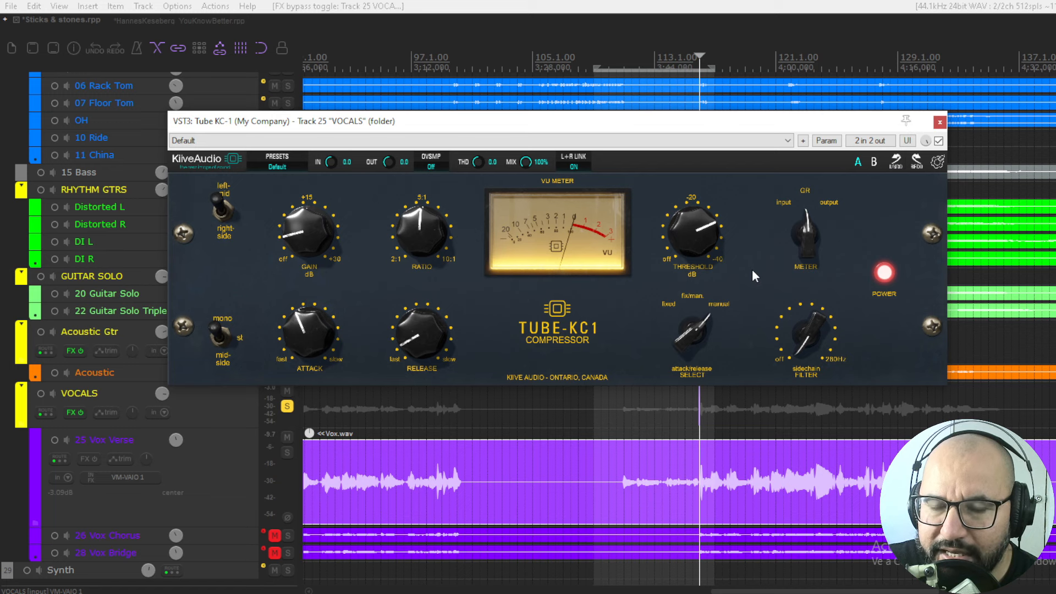
# Replay the vocals from the cursor position, checking the compressor's effect with a bypass comparison.
pyautogui.press('space')
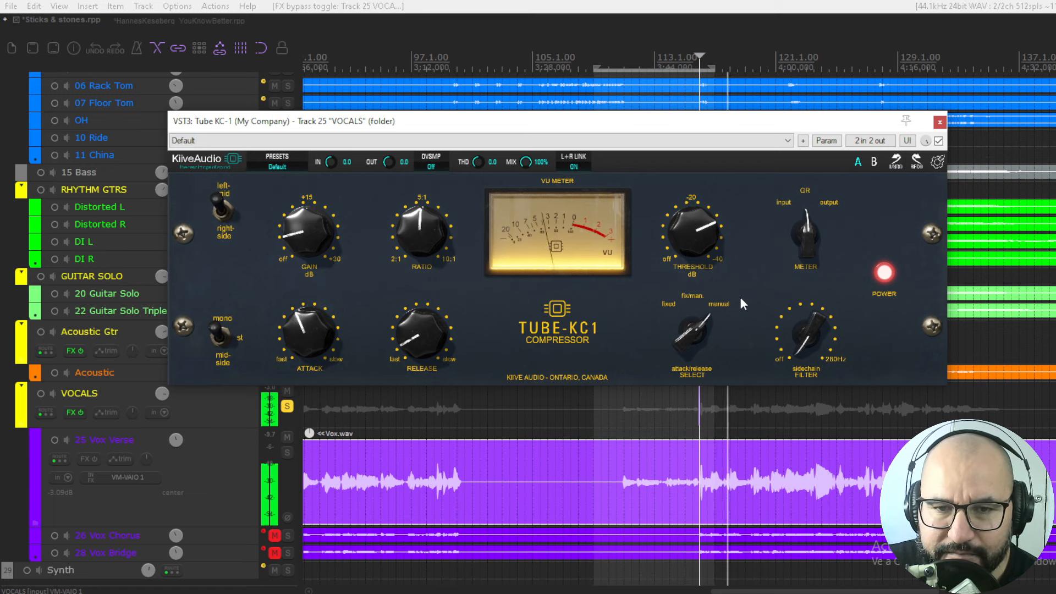
pyautogui.click(938, 141)
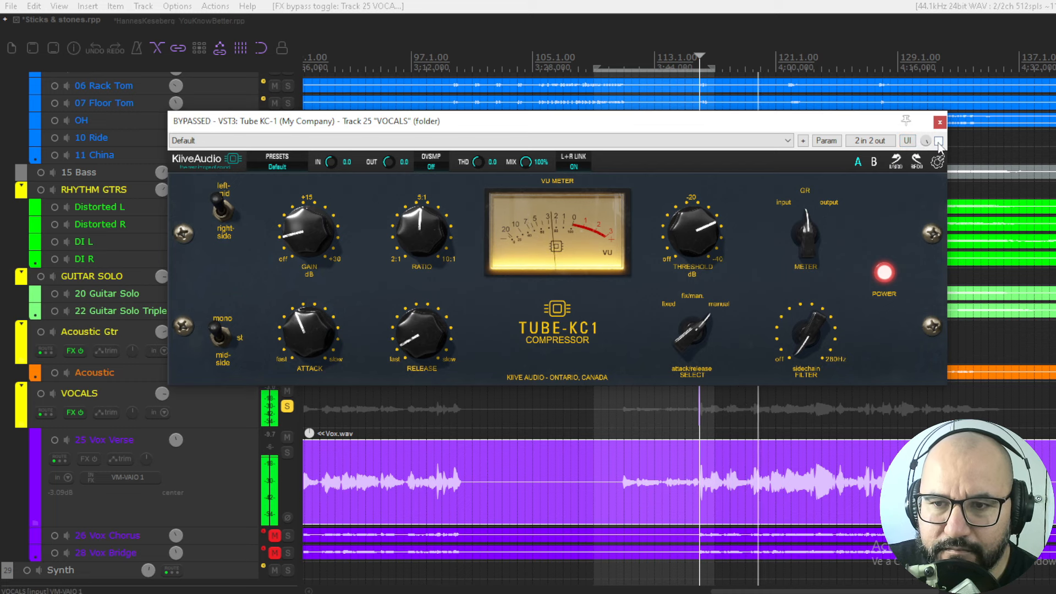
pyautogui.click(938, 142)
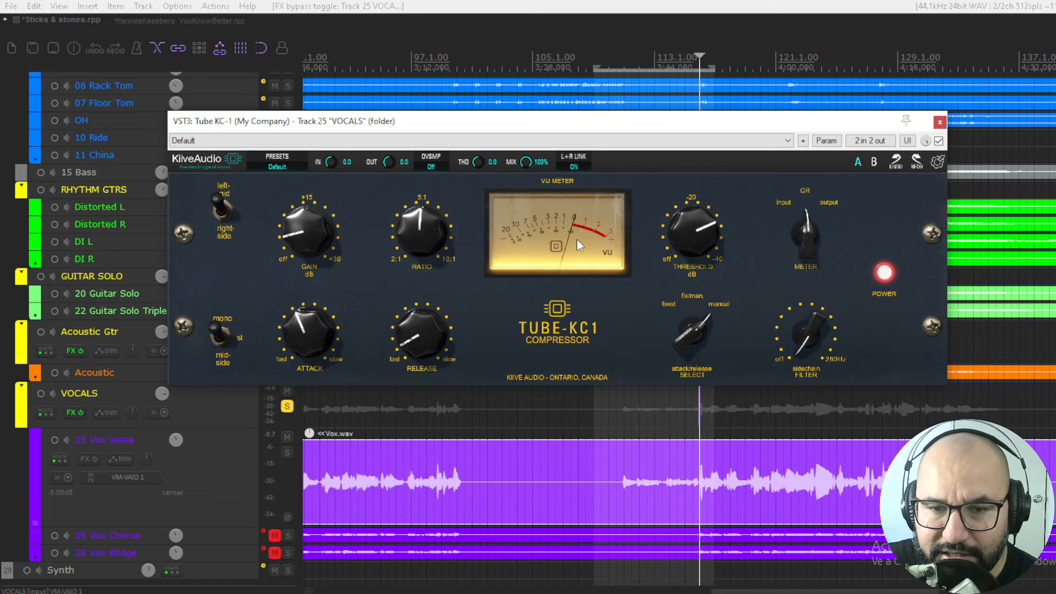
pyautogui.press('space')
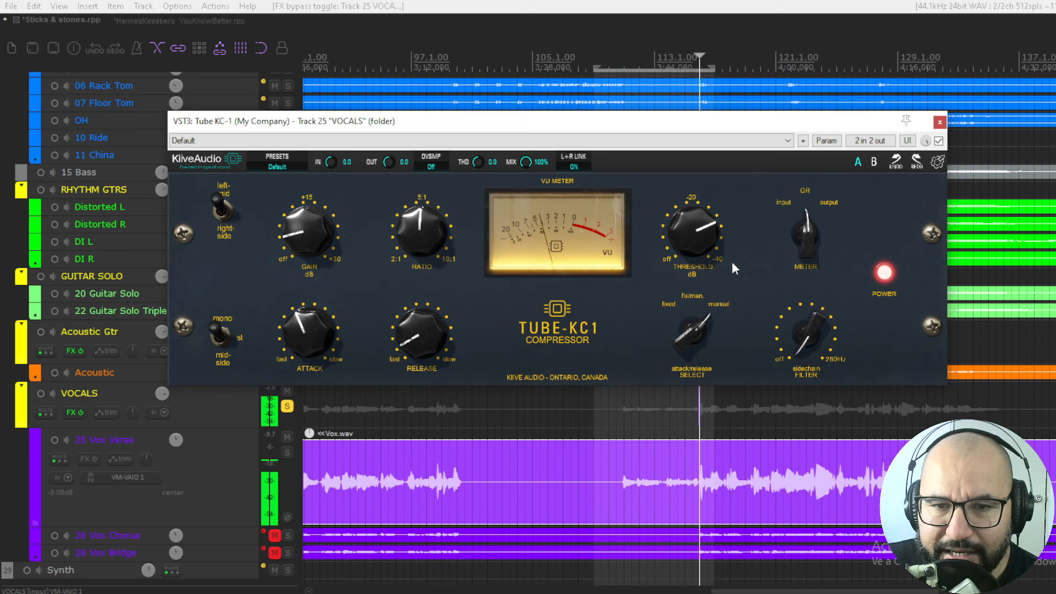
pyautogui.press('space')
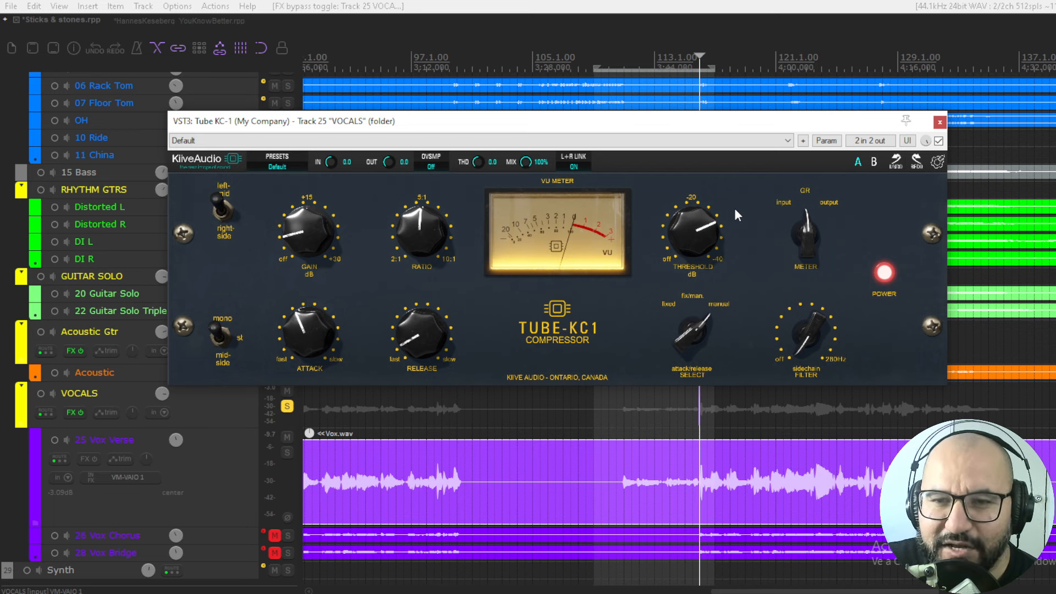
# Set the compressor's THD to 24.0 during vocal playback and compare the result against bypass.
pyautogui.press('space')
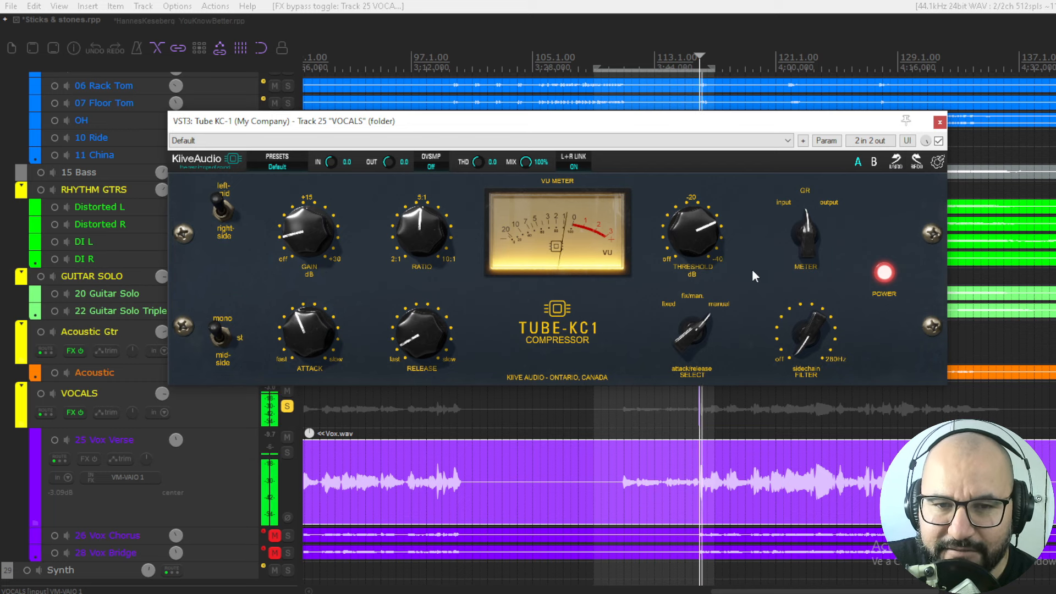
pyautogui.scroll(1, 477, 162)
pyautogui.moveTo(476, 161); pyautogui.dragTo(490, 75)
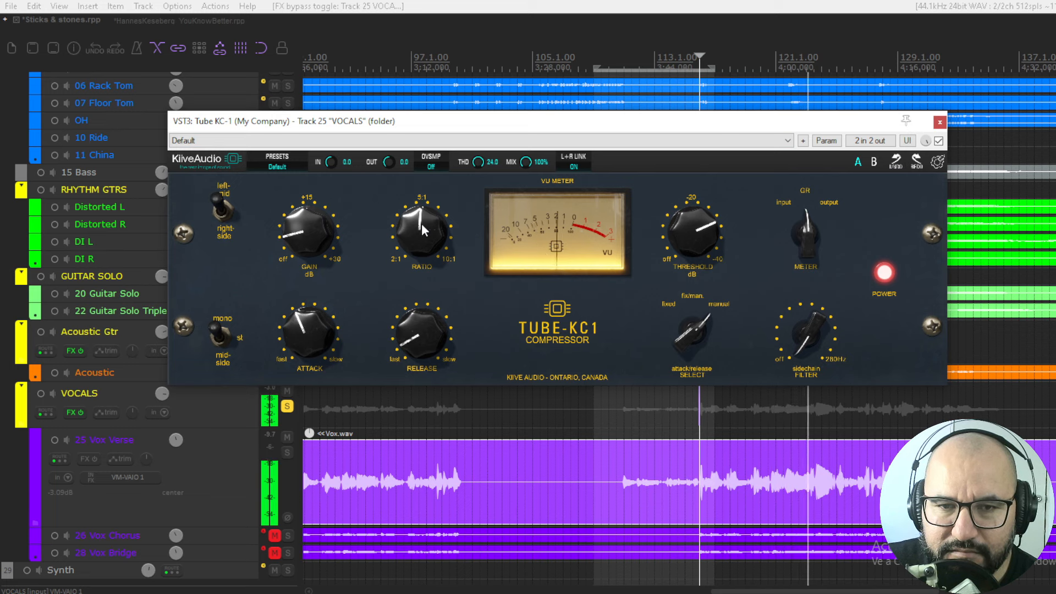
pyautogui.click(938, 141)
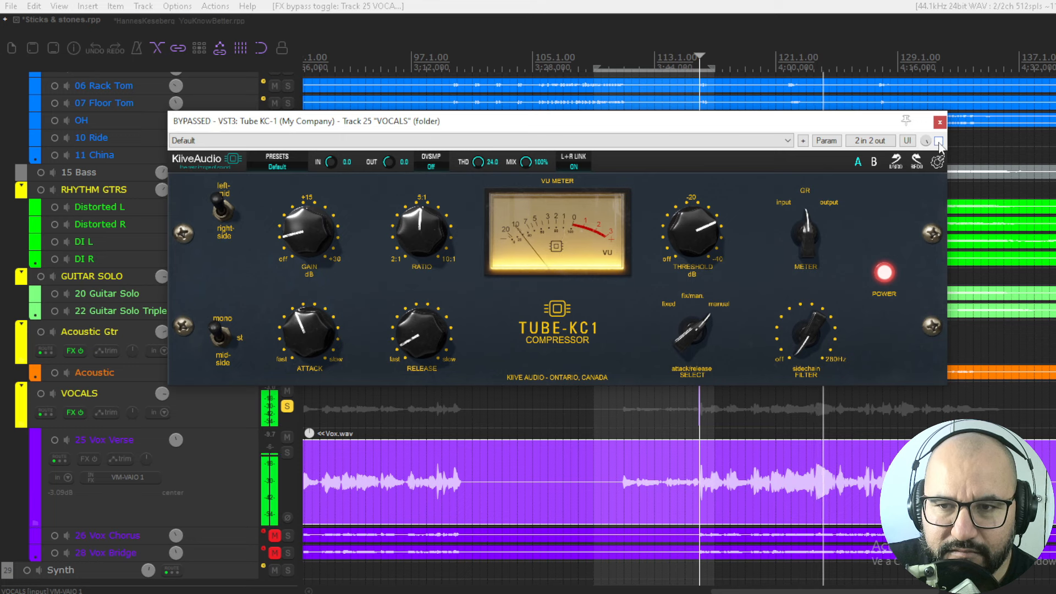
pyautogui.click(938, 141)
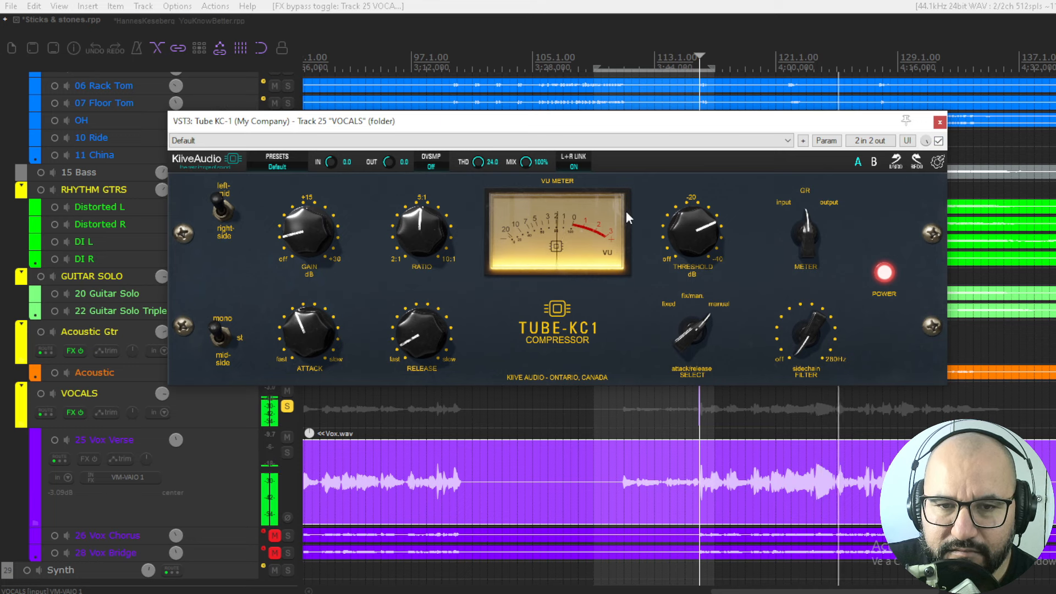
# Try the THD at -24.0 and 22.0 on the playing vocals, and return it to 24.0.
pyautogui.click(478, 163)
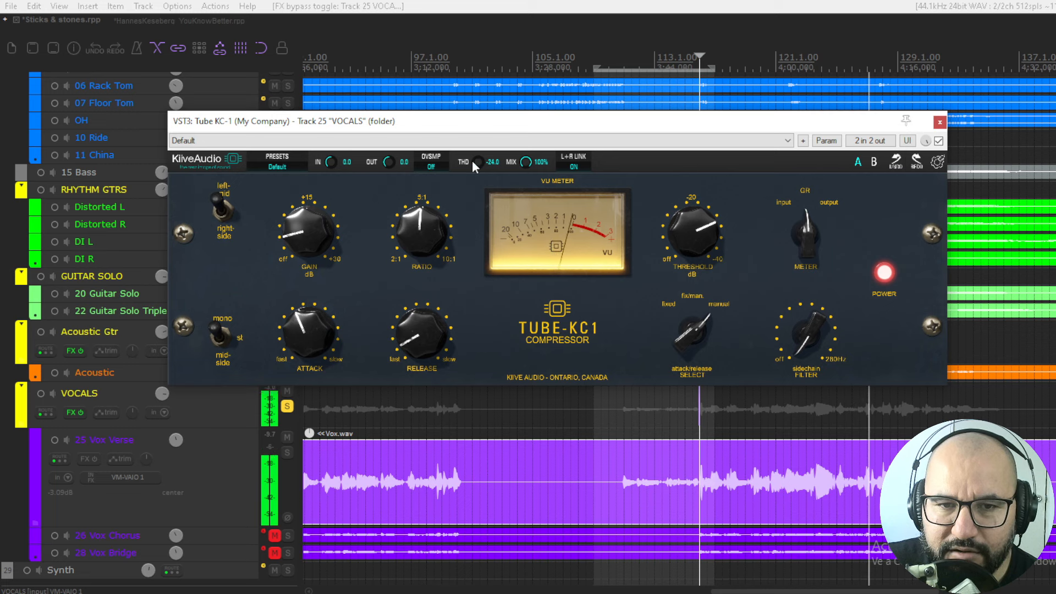
pyautogui.moveTo(477, 161); pyautogui.dragTo(488, 14)
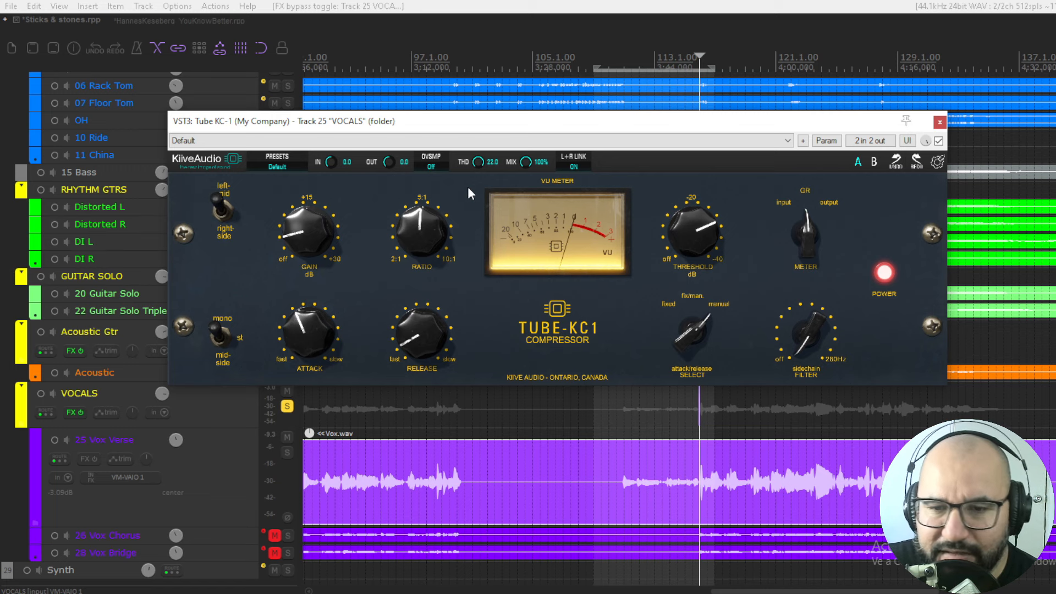
pyautogui.press('space')
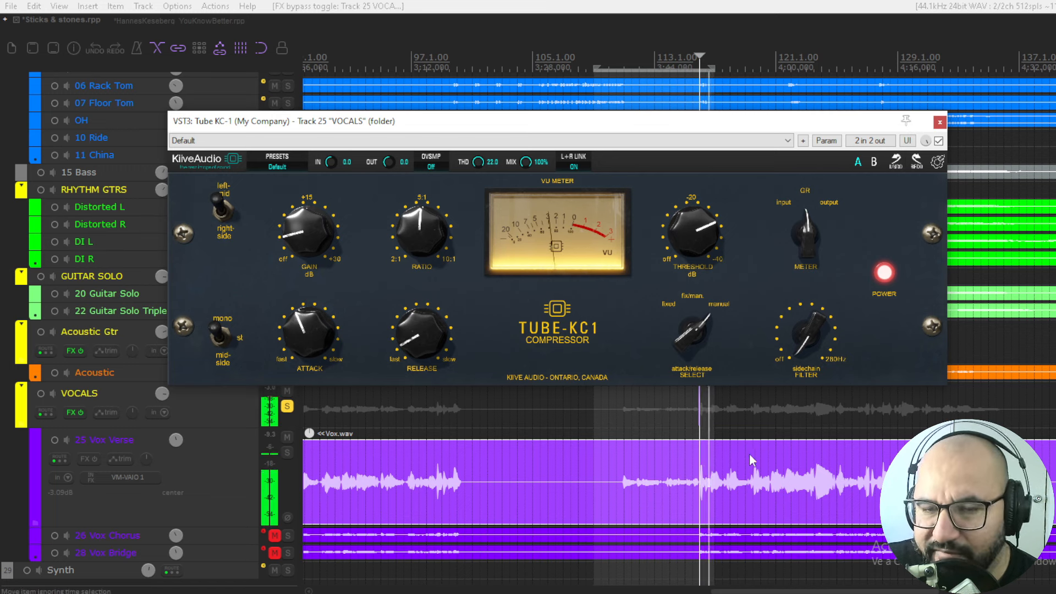
pyautogui.moveTo(478, 160); pyautogui.dragTo(481, 150)
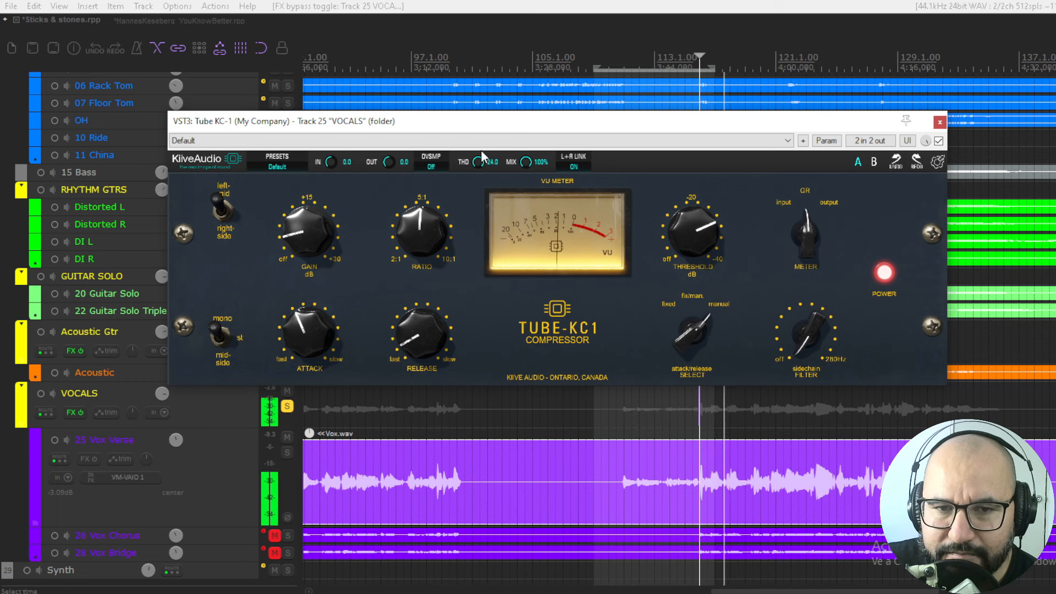
# Raise the gain slightly to match levels, comparing the vocals with the compressor bypassed and enabled.
pyautogui.click(938, 141)
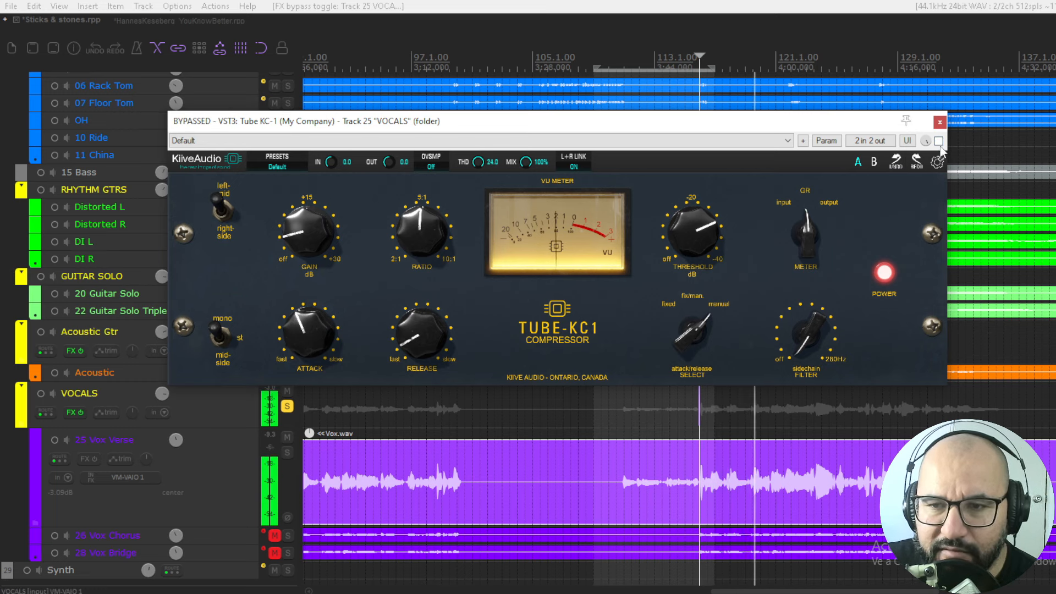
pyautogui.click(938, 141)
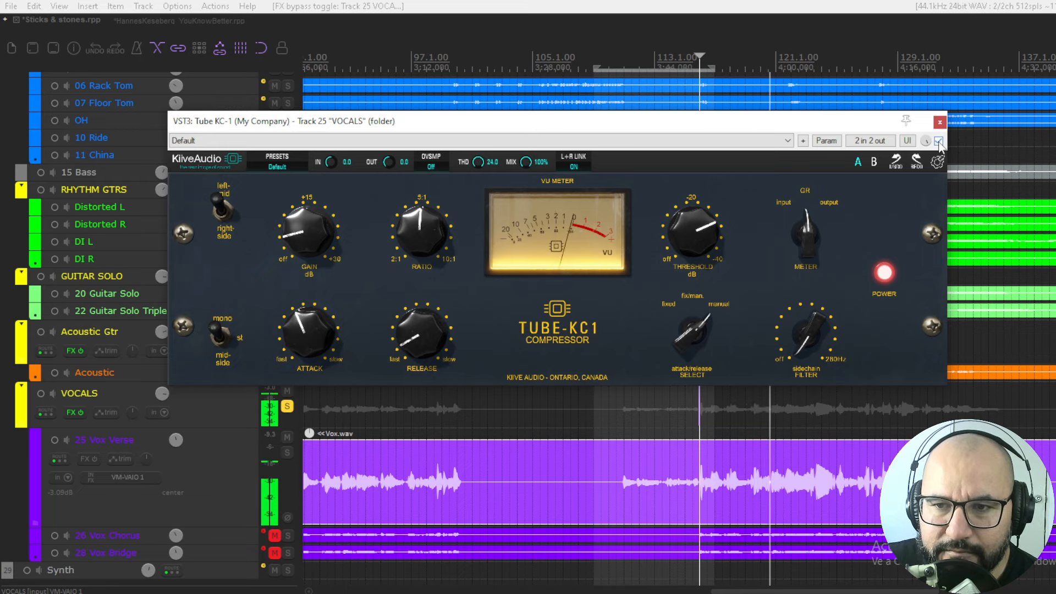
pyautogui.moveTo(311, 235); pyautogui.dragTo(309, 227)
pyautogui.click(938, 140)
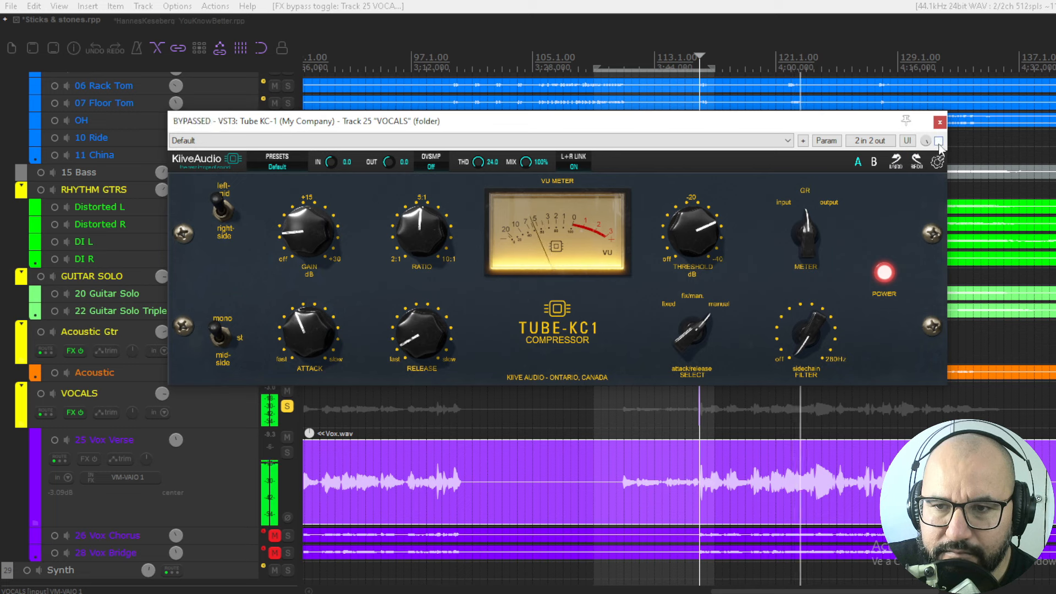
pyautogui.click(938, 141)
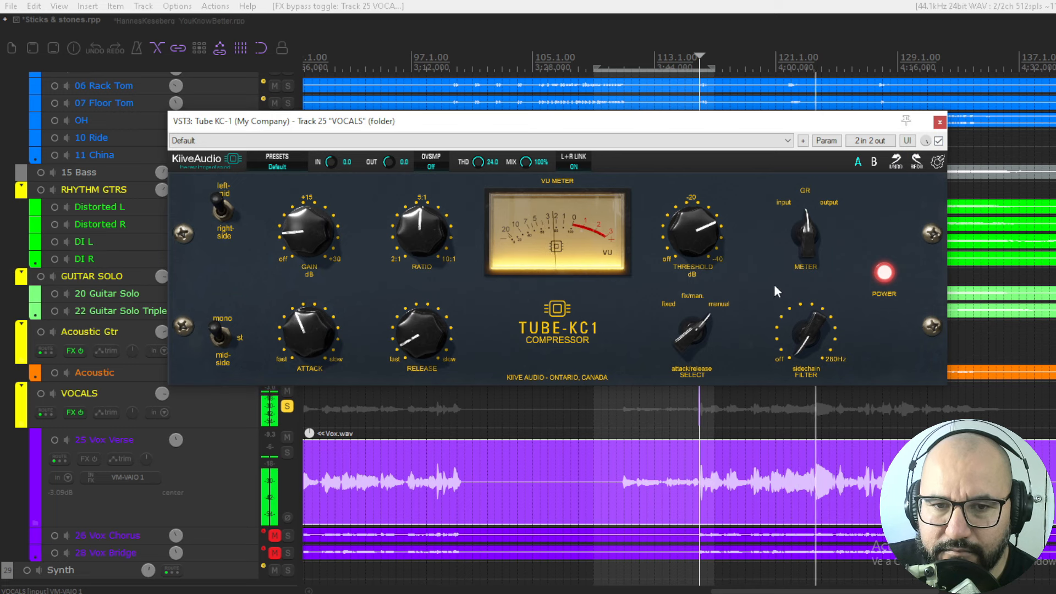
# Turn off solo on the VOCALS track and play the full mix with the compressor bypassed.
pyautogui.press('space')
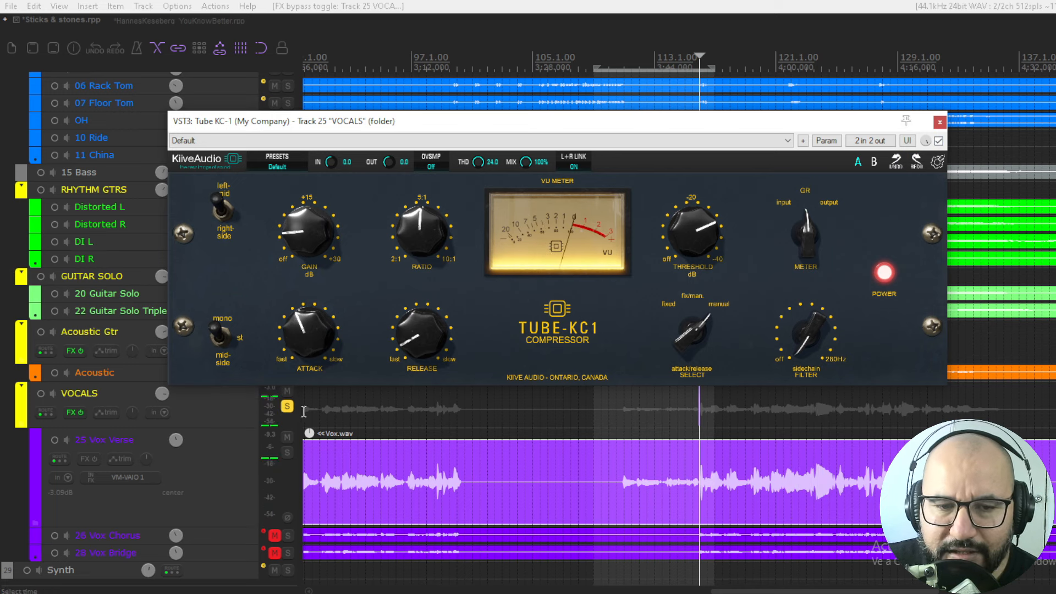
pyautogui.click(286, 407)
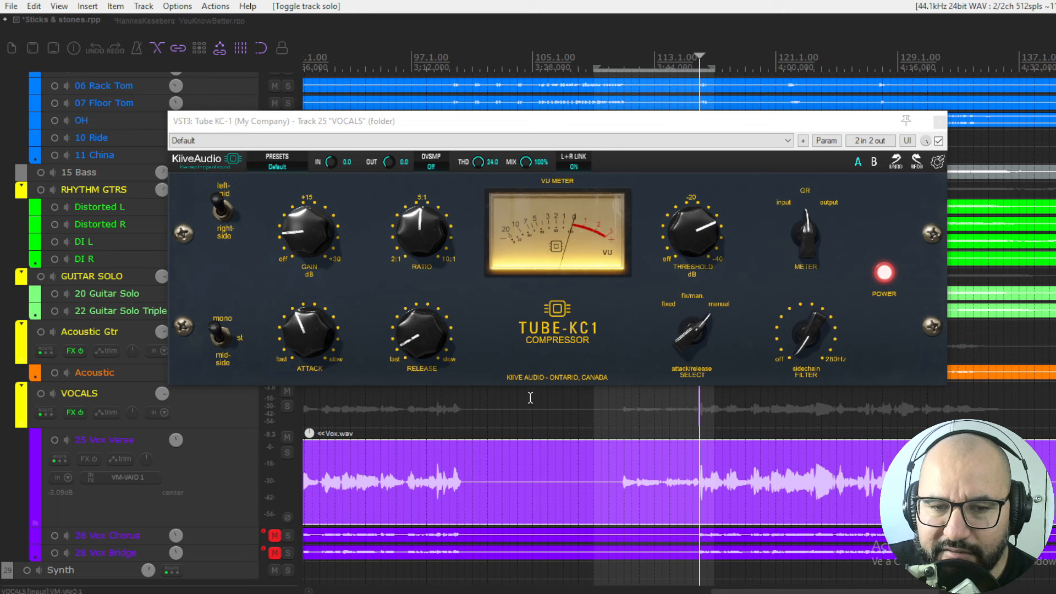
pyautogui.click(938, 140)
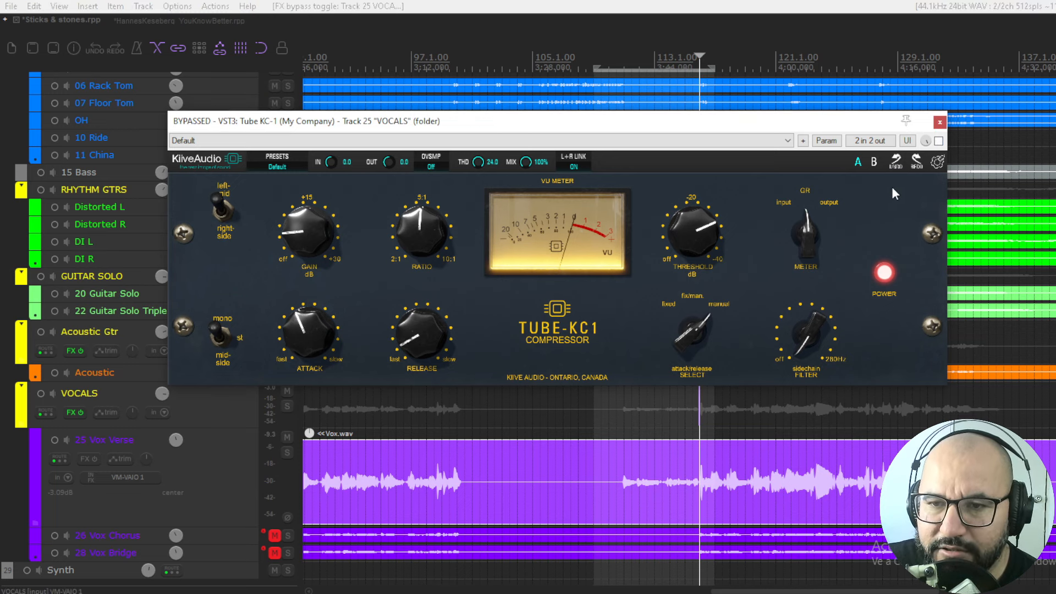
pyautogui.press('space')
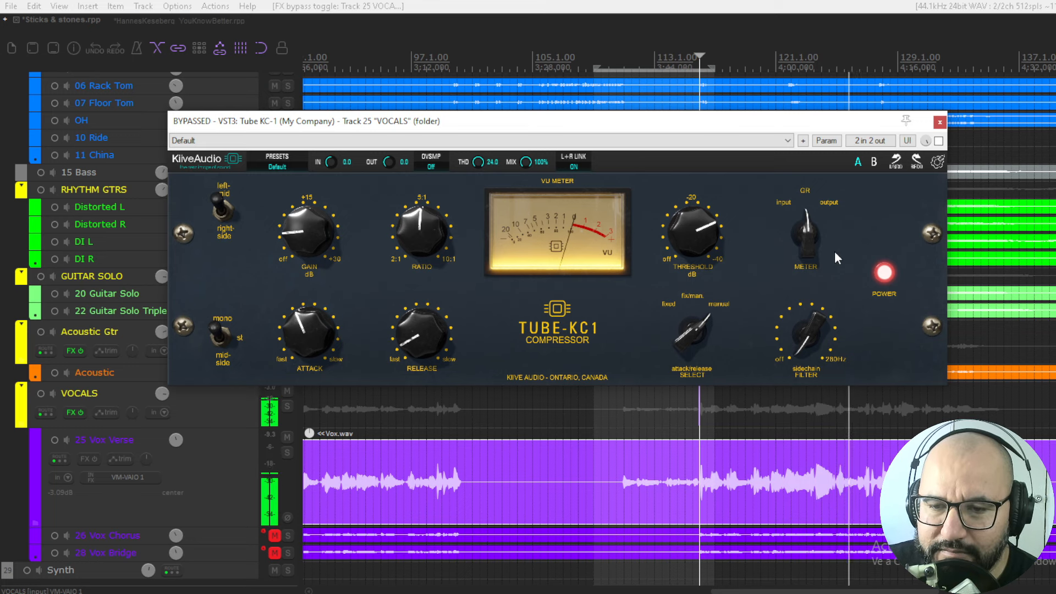
pyautogui.press('space')
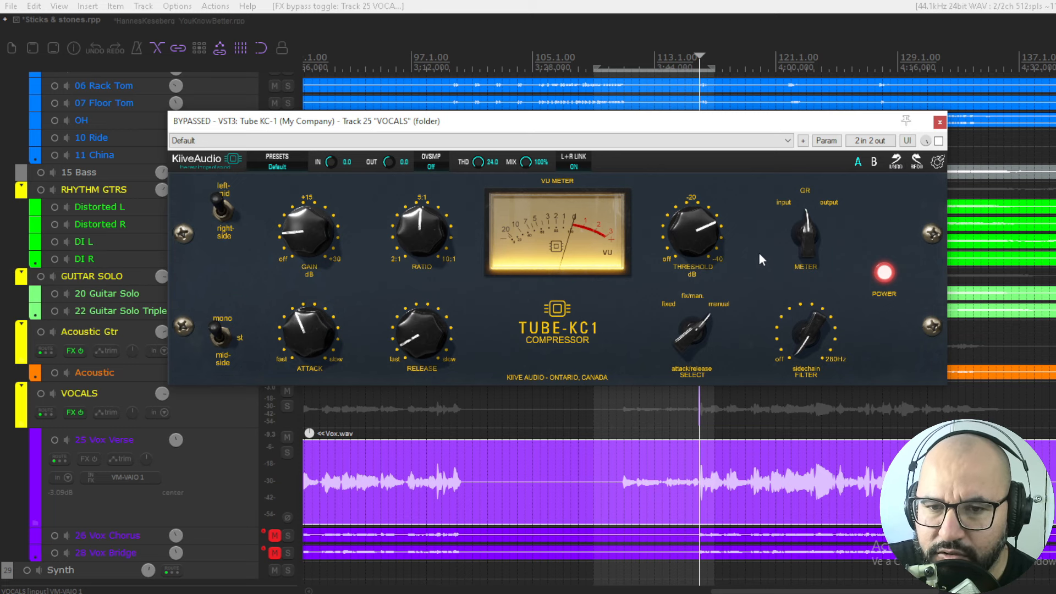
# Enable the compressor during full-mix playback and raise its gain slightly.
pyautogui.press('space')
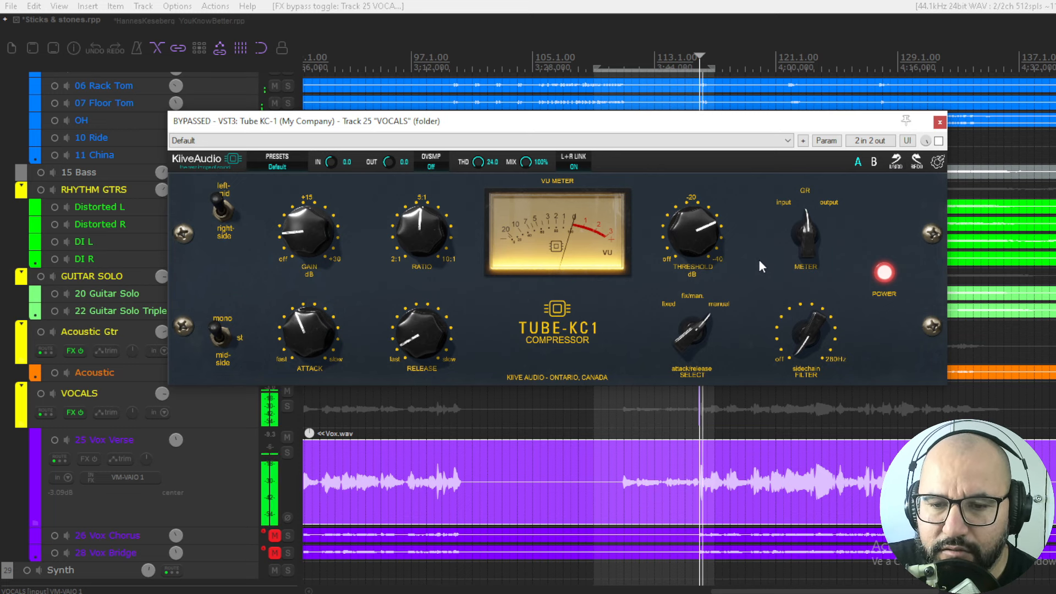
pyautogui.click(938, 141)
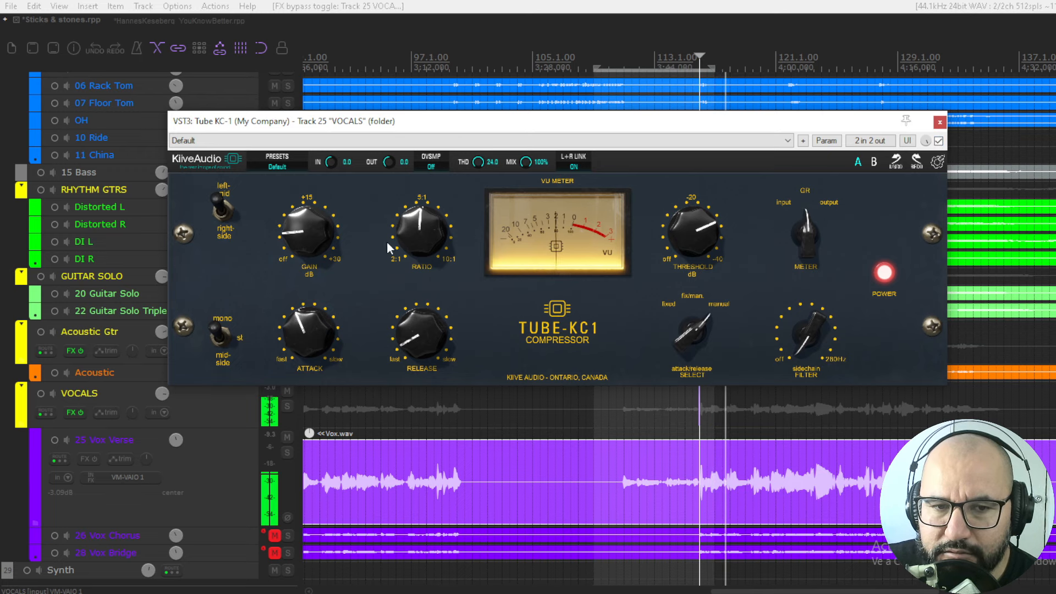
pyautogui.moveTo(314, 236)
pyautogui.mouseDown()
pyautogui.moveTo(317, 222)
pyautogui.moveTo(318, 232)
pyautogui.mouseUp()
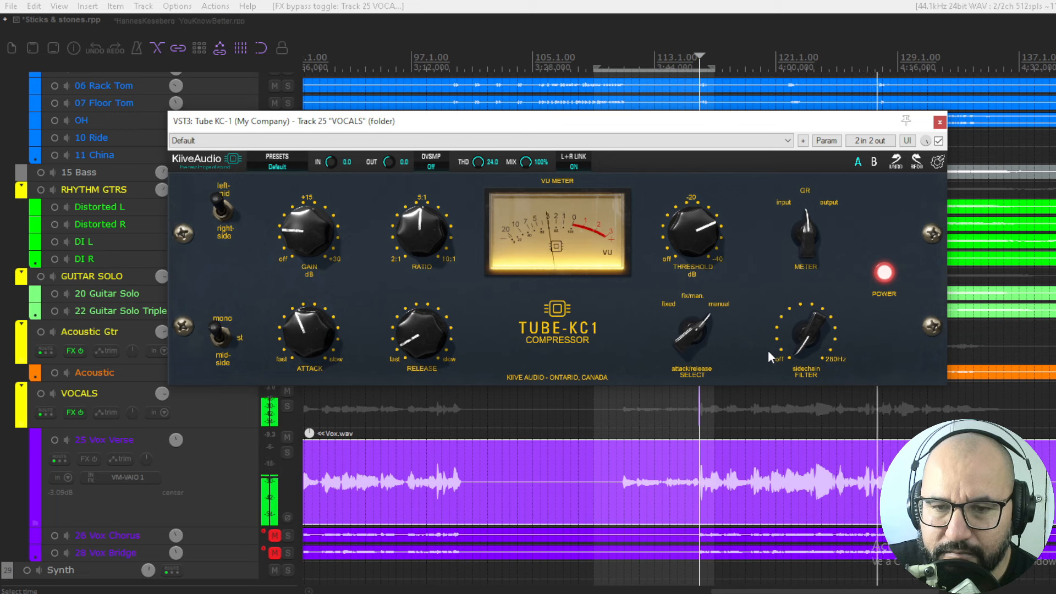
pyautogui.press('space')
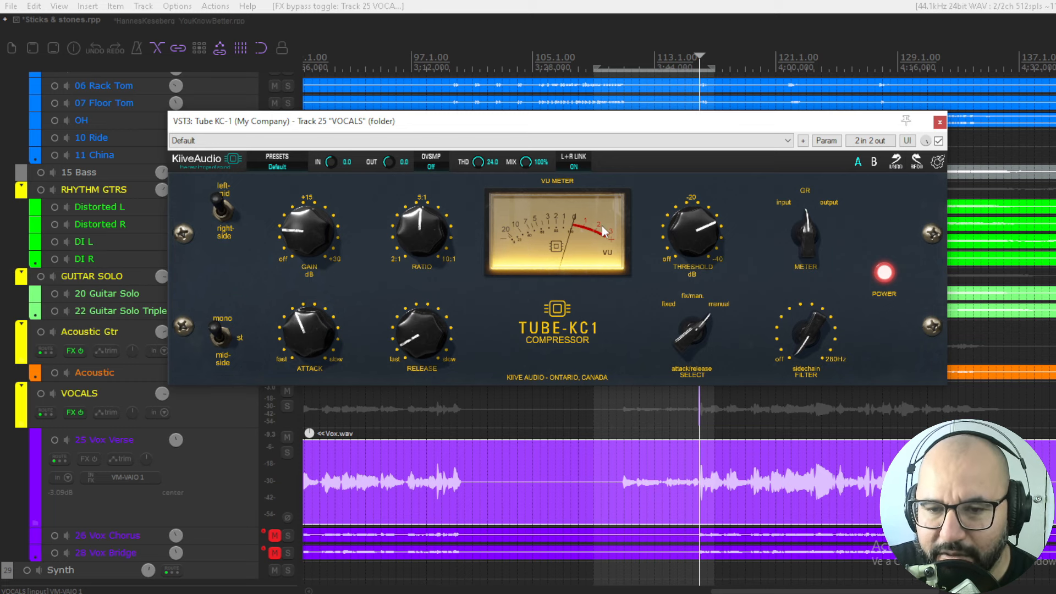
# Play the full mix and set the compressor's release to about 1.03.
pyautogui.press('space')
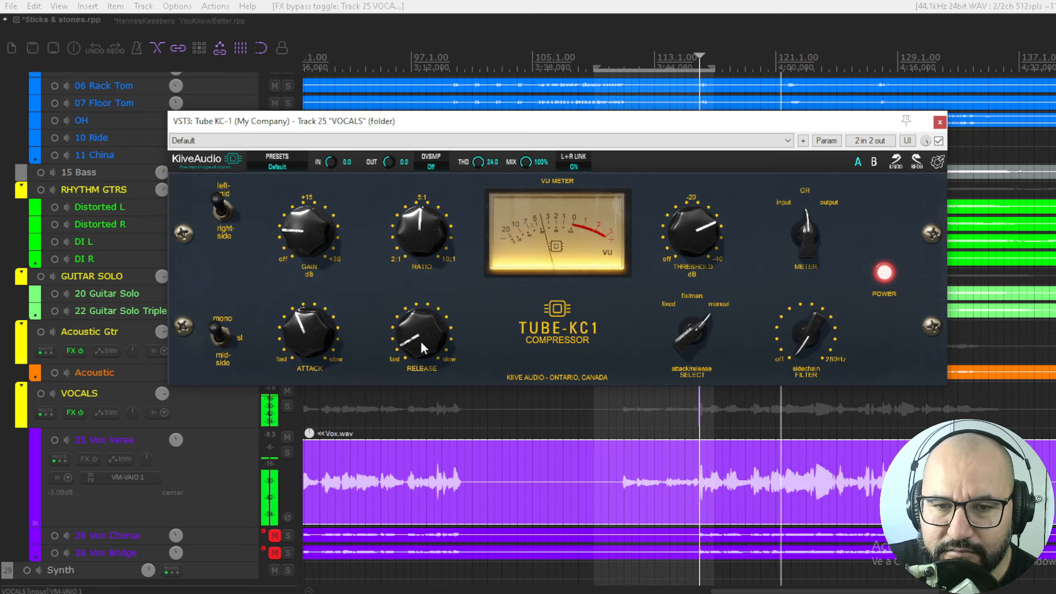
pyautogui.moveTo(421, 342)
pyautogui.mouseDown()
pyautogui.moveTo(421, 328)
pyautogui.moveTo(421, 337)
pyautogui.mouseUp()
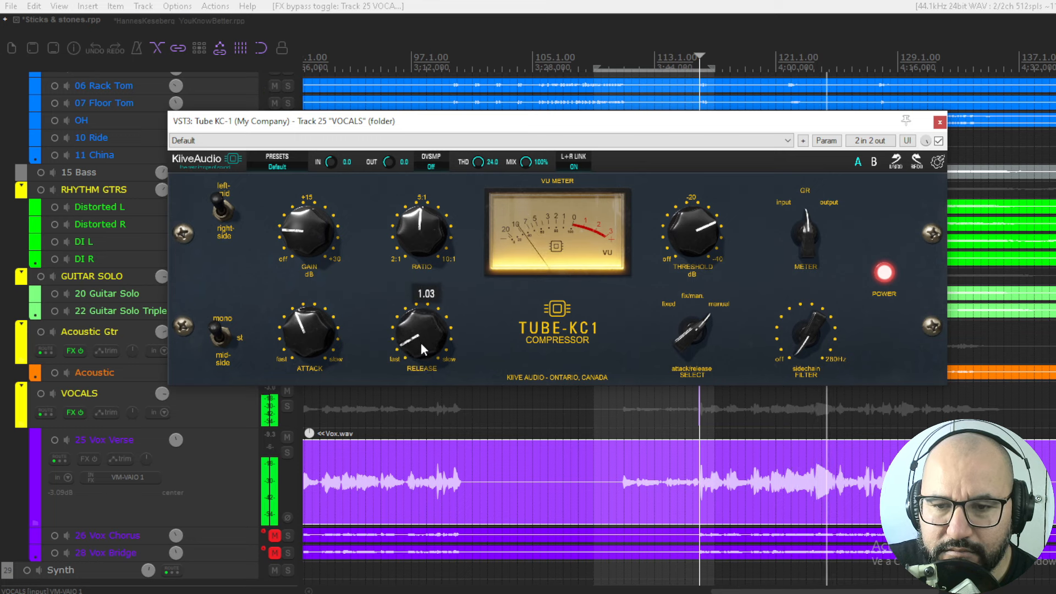
# Stop playback, place the edit cursor in a later vocal phrase, and solo the VOCALS track with its compressor bypassed.
pyautogui.press('space')
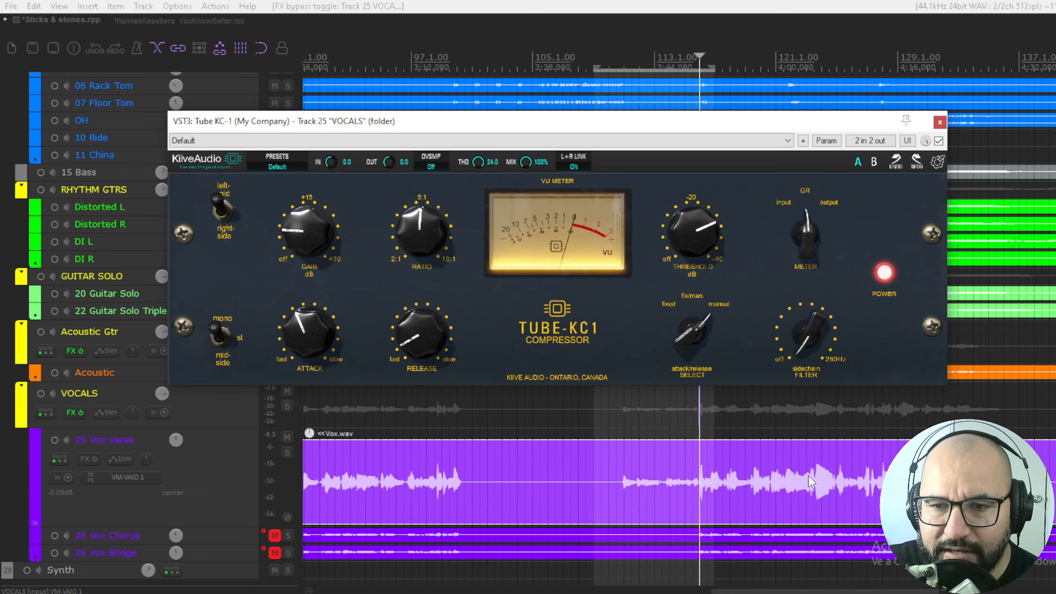
pyautogui.click(874, 479)
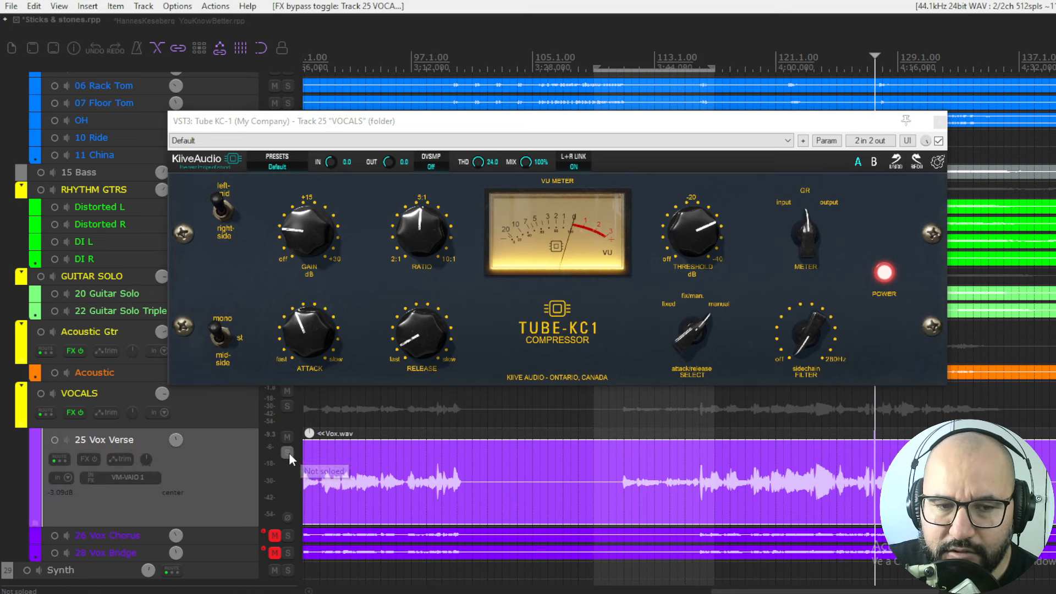
pyautogui.click(287, 407)
pyautogui.click(938, 141)
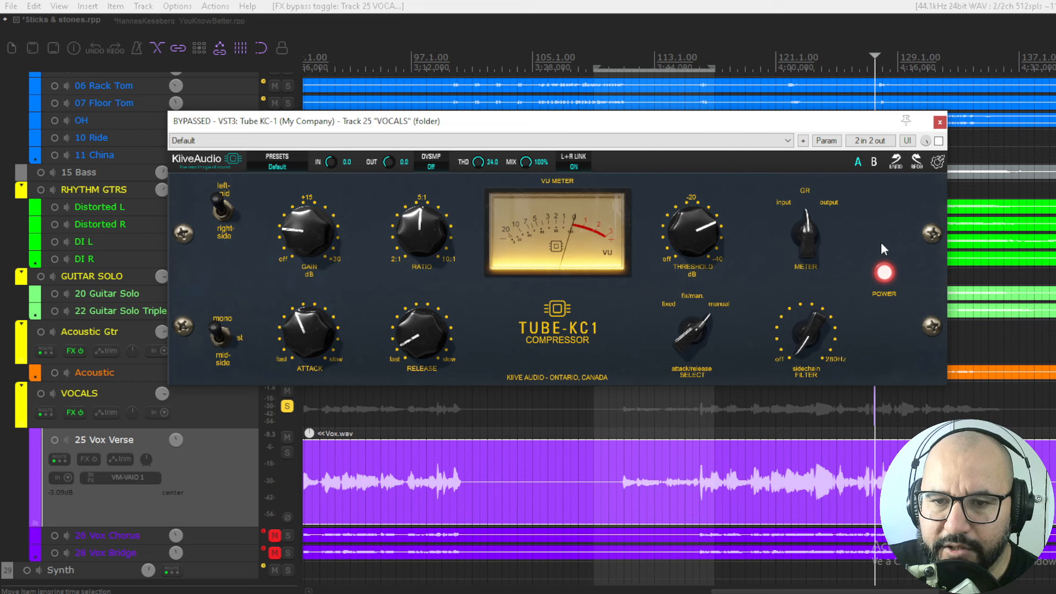
# Play the soloed vocal phrase from the cursor with the compressor bypassed, restarting it to listen again.
pyautogui.press('space')
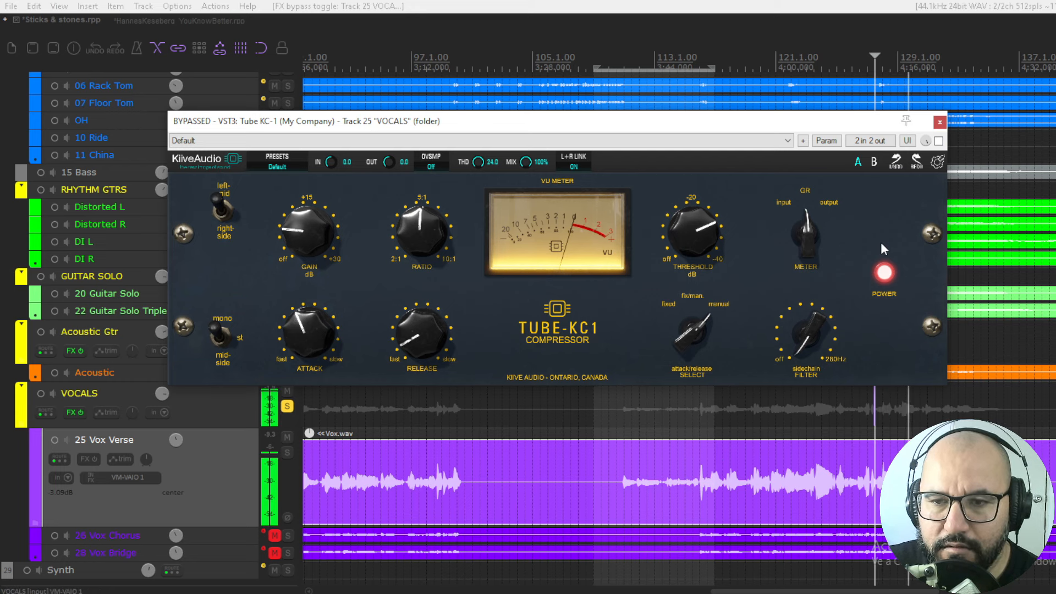
pyautogui.press('space')
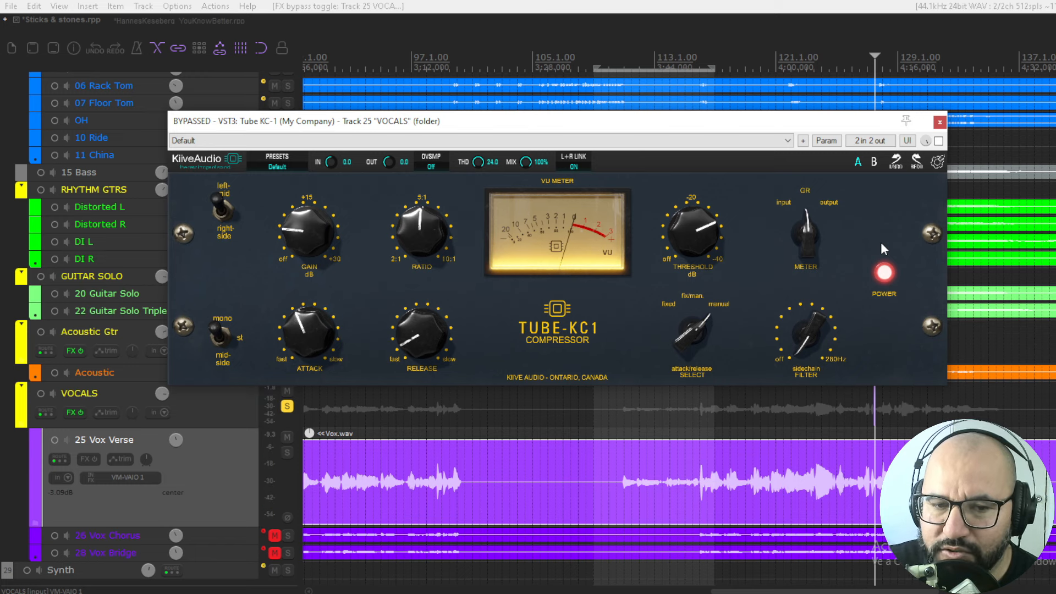
pyautogui.press('space')
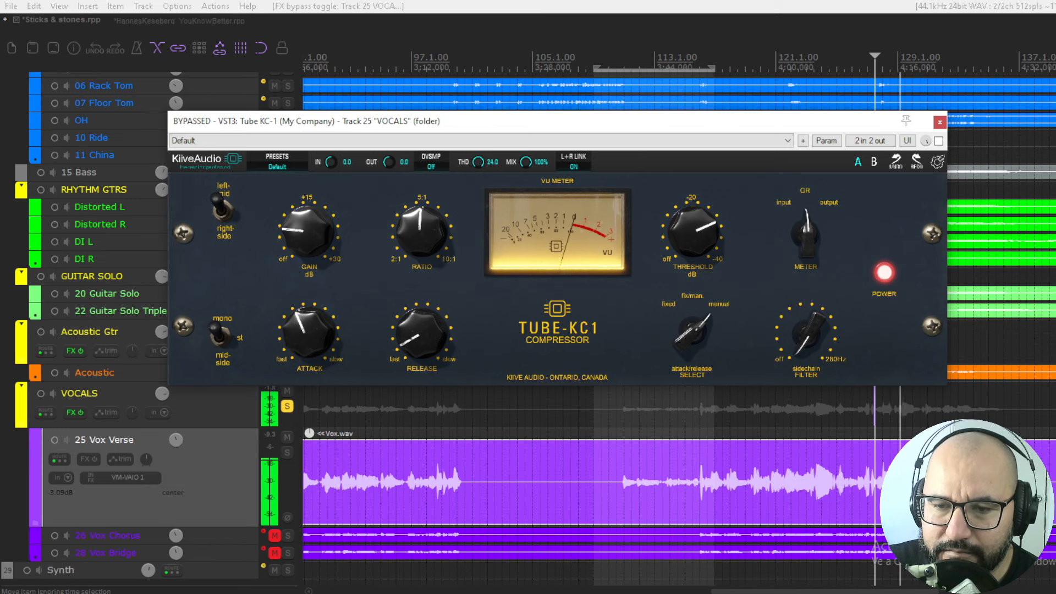
pyautogui.press('space')
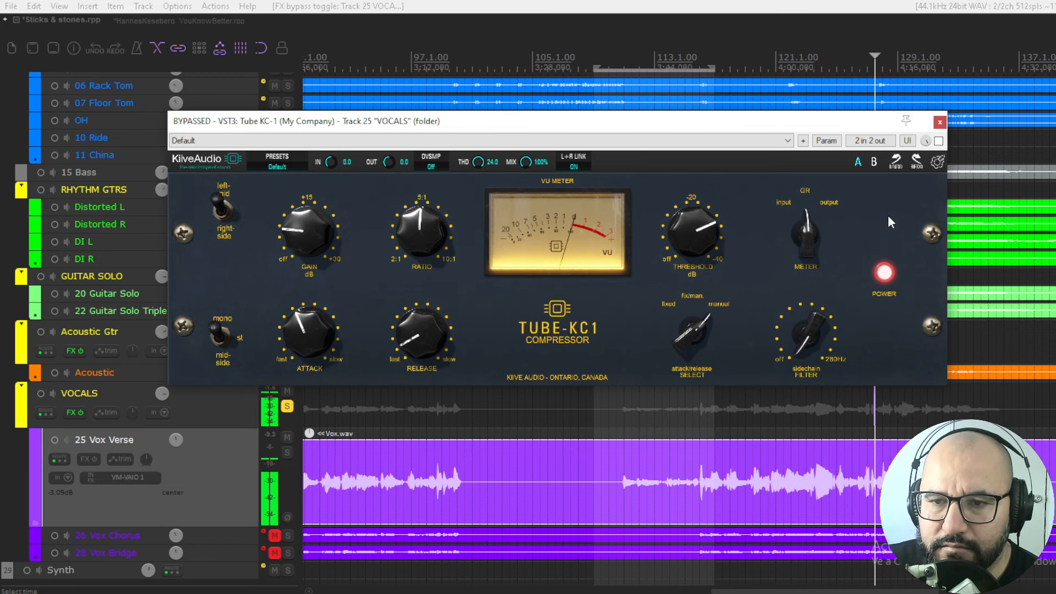
# Enable the compressor and replay the same soloed vocal phrase to hear the compression.
pyautogui.click(939, 141)
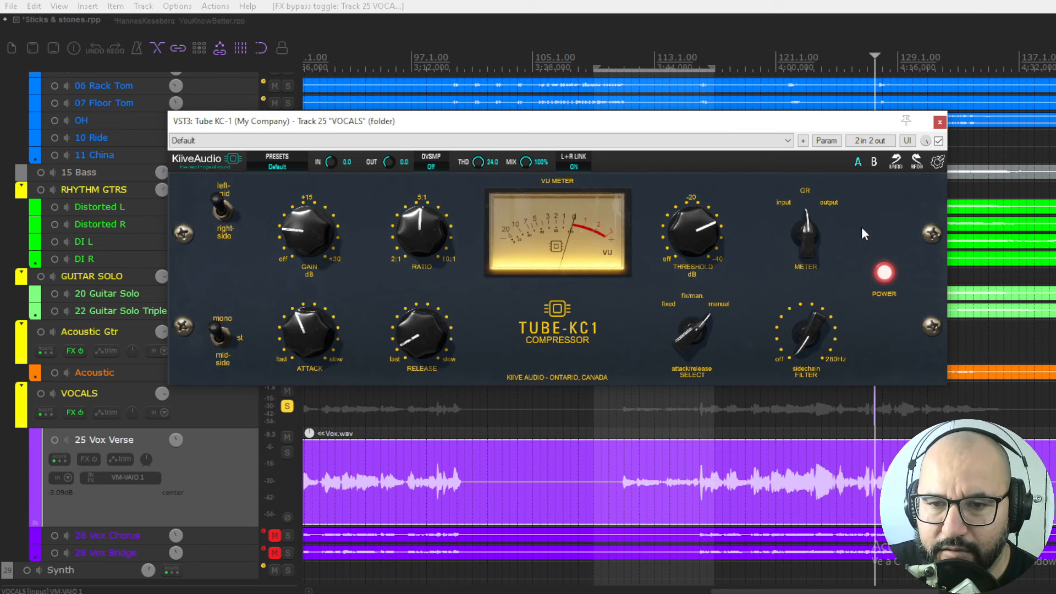
pyautogui.press('space')
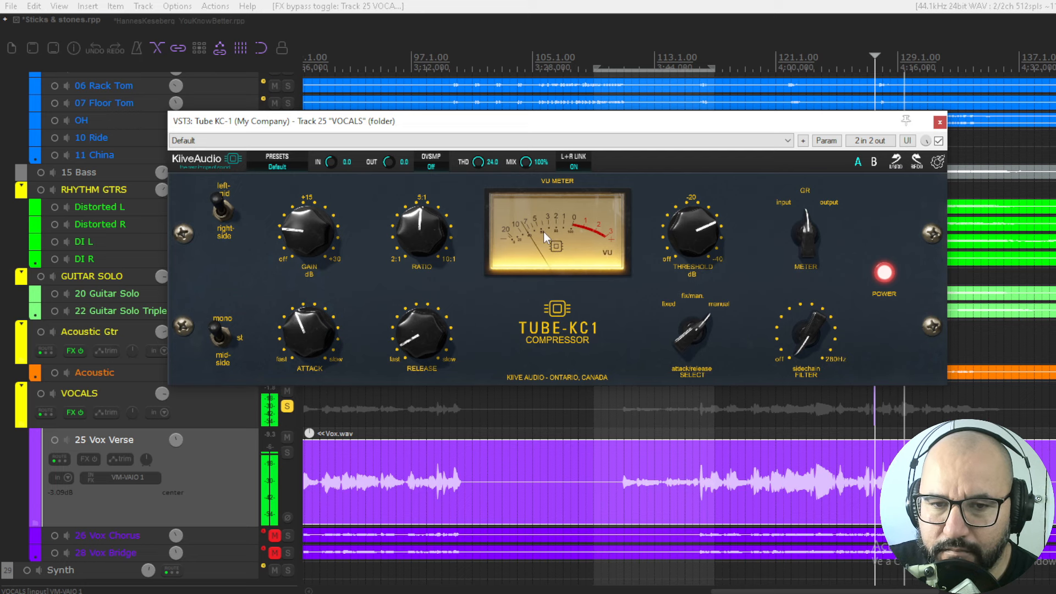
pyautogui.press('space')
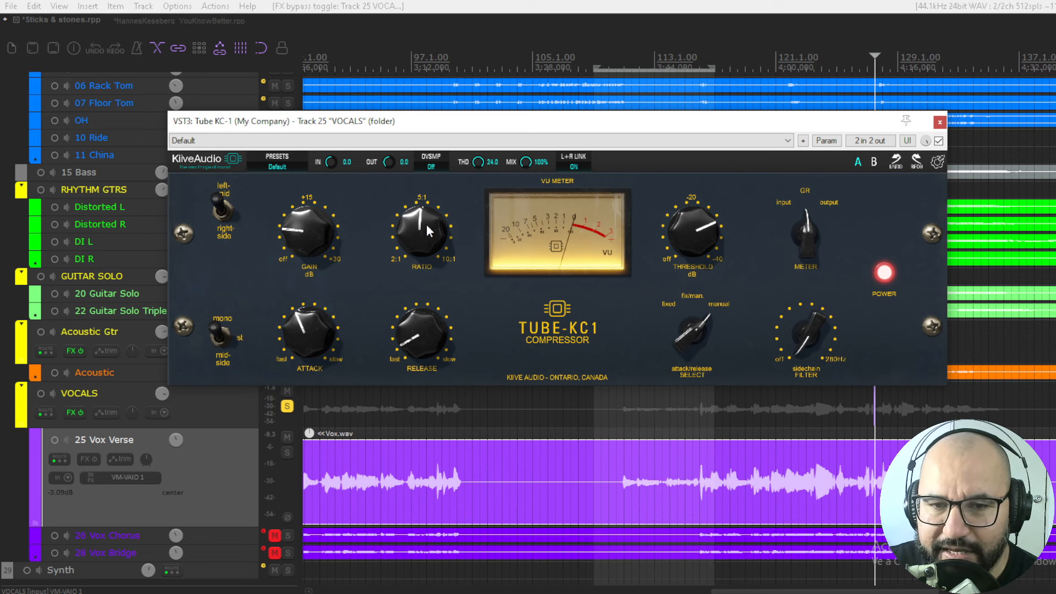
pyautogui.press('space')
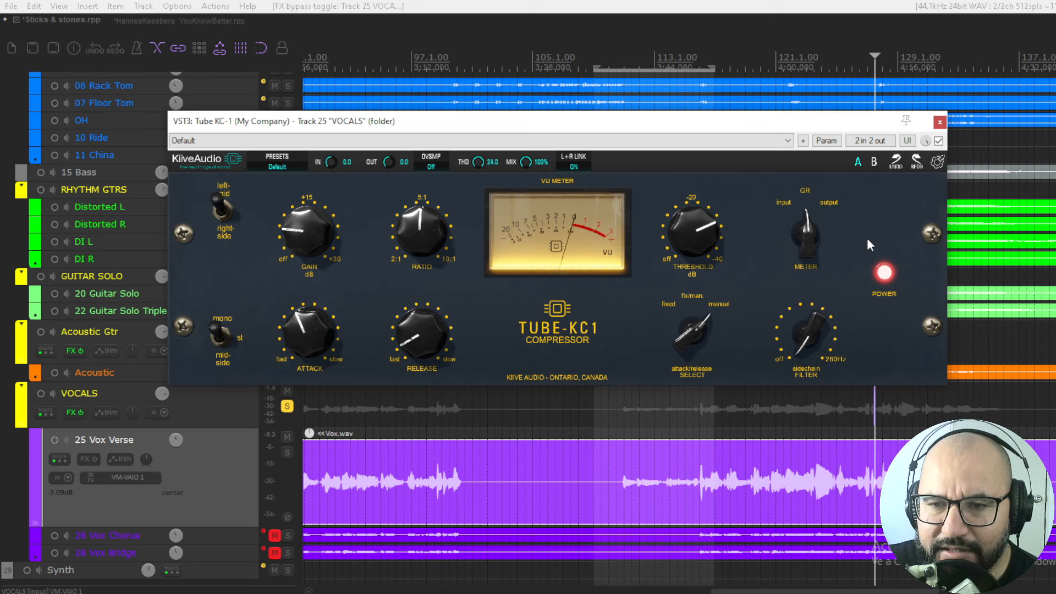
# Switch the attack/release selector to fix/man. and back to manual.
pyautogui.click(690, 329)
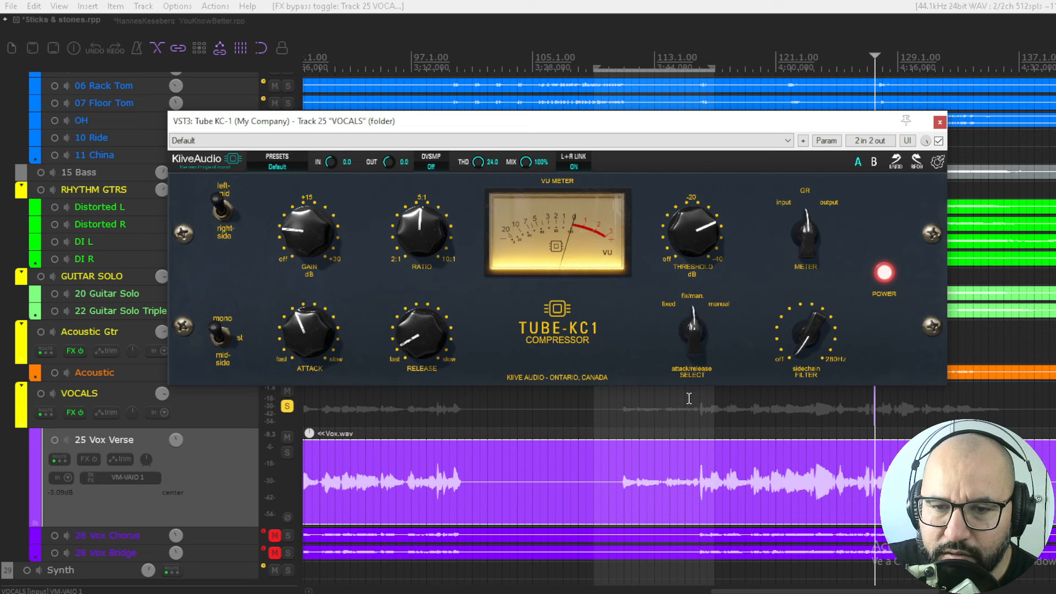
pyautogui.click(689, 327)
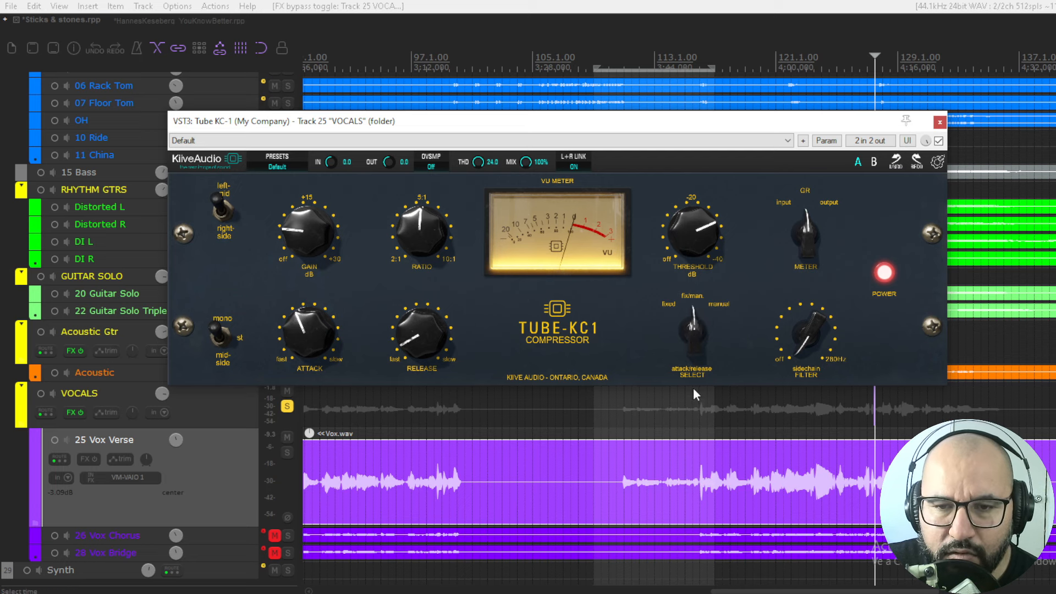
pyautogui.click(691, 333)
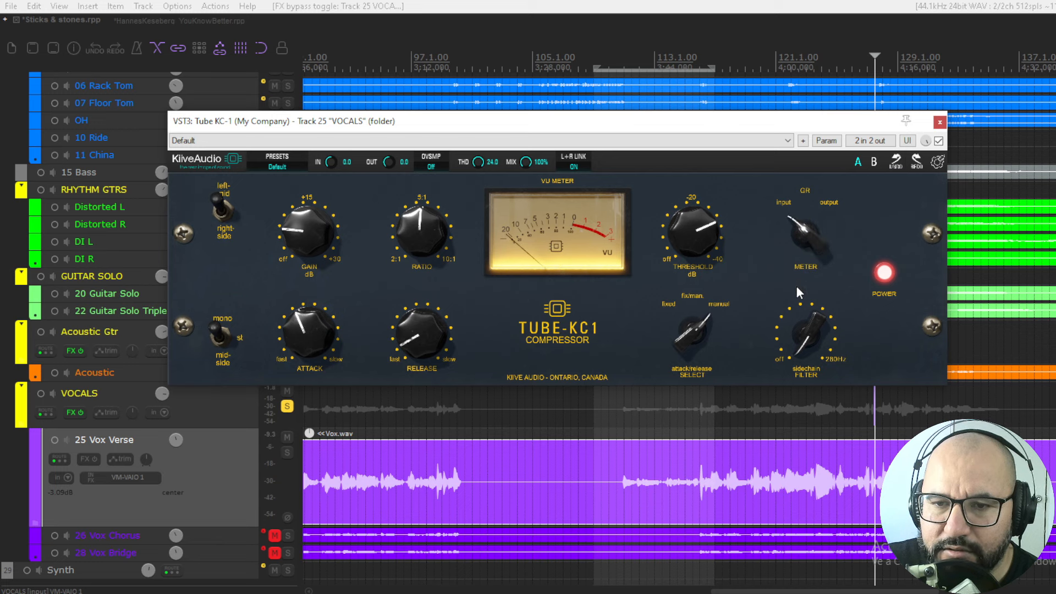
# Cycle the VU meter selector through its input and output positions and return it to GR.
pyautogui.click(796, 250)
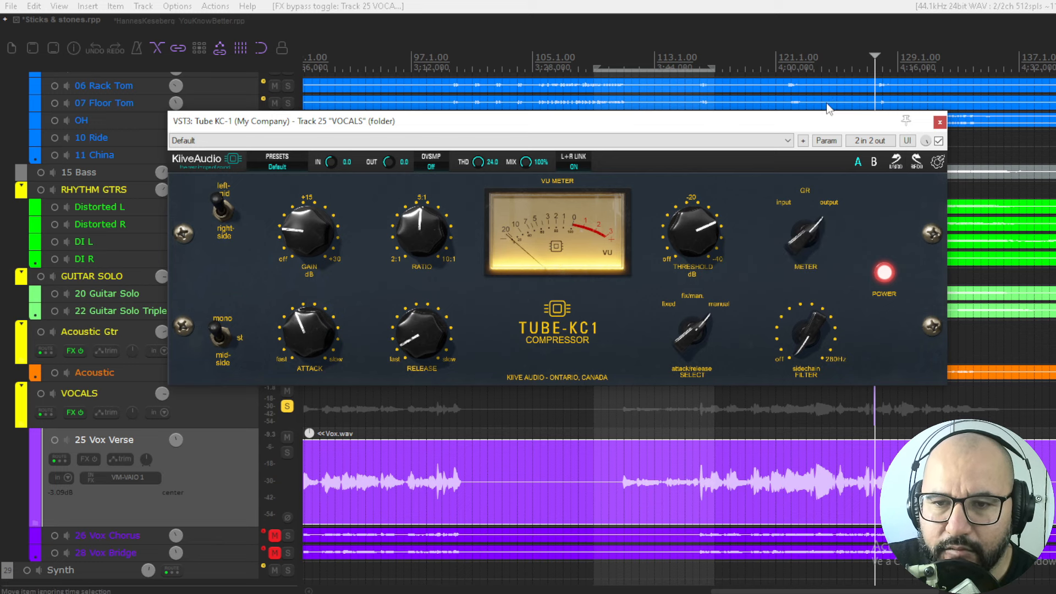
pyautogui.click(804, 235)
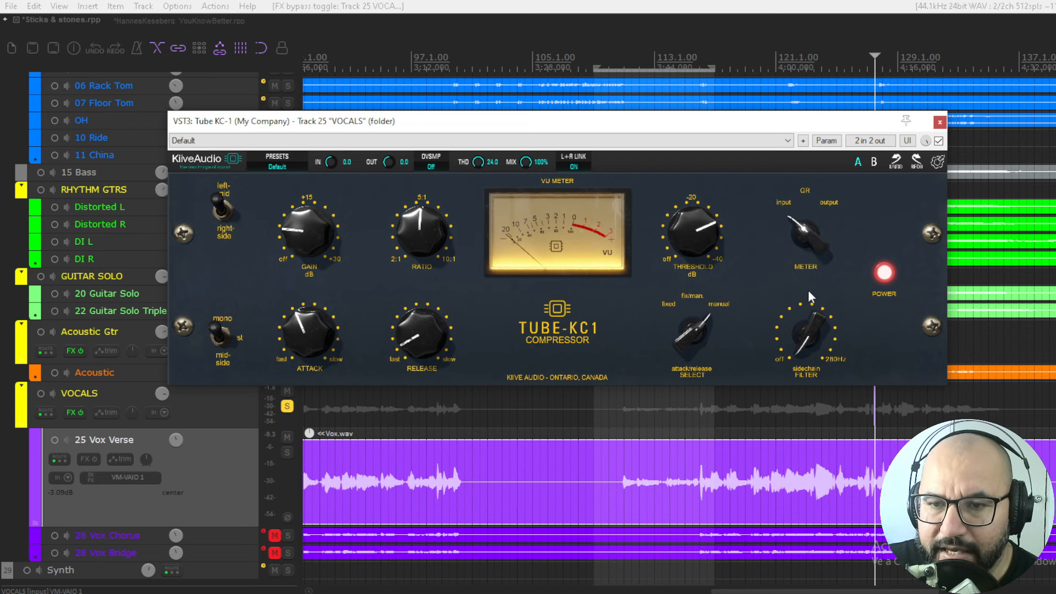
pyautogui.moveTo(819, 211)
pyautogui.mouseDown()
pyautogui.moveTo(801, 322)
pyautogui.moveTo(817, 161)
pyautogui.moveTo(814, 211)
pyautogui.mouseUp()
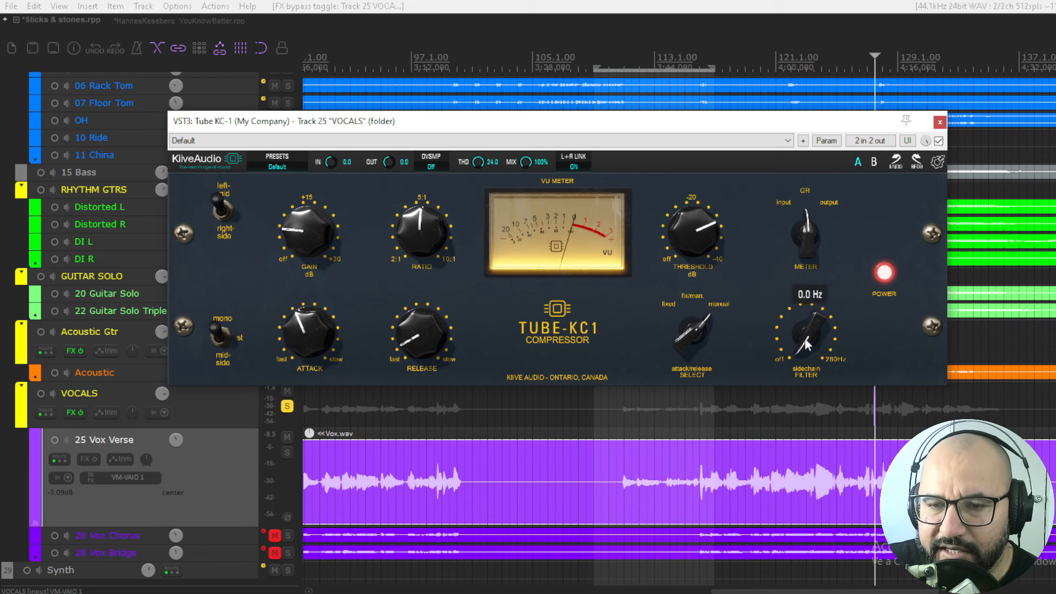
# Turn up the compressor's sidechain filter from off to demonstrate its range.
pyautogui.moveTo(804, 338); pyautogui.dragTo(807, 240)
pyautogui.moveTo(813, 328)
pyautogui.mouseDown()
pyautogui.moveTo(807, 334)
pyautogui.moveTo(810, 308)
pyautogui.moveTo(811, 335)
pyautogui.moveTo(812, 318)
pyautogui.mouseUp()
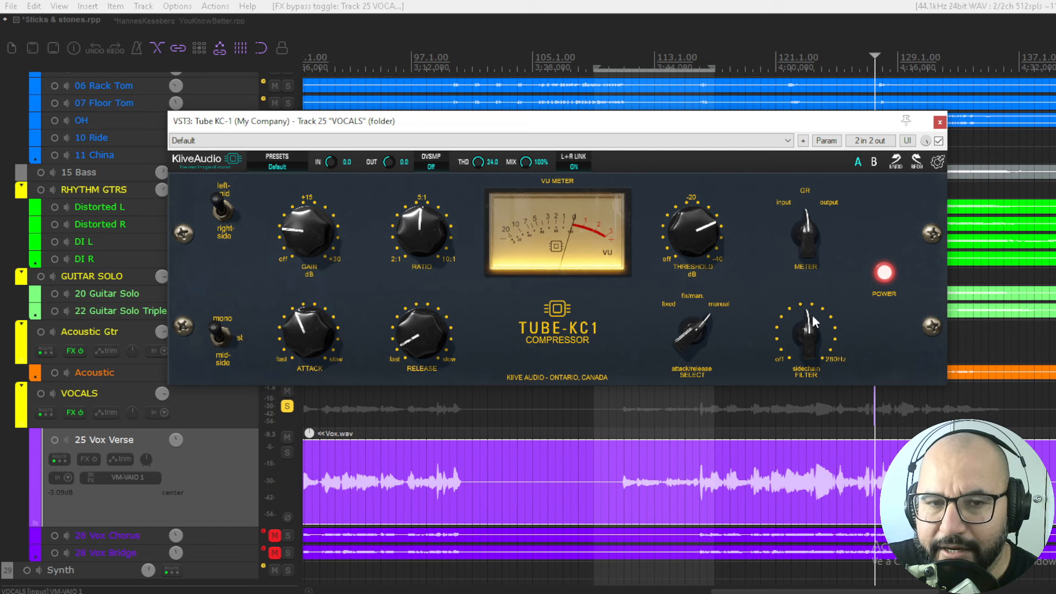
pyautogui.moveTo(804, 334)
pyautogui.mouseDown()
pyautogui.moveTo(804, 361)
pyautogui.moveTo(807, 338)
pyautogui.mouseUp()
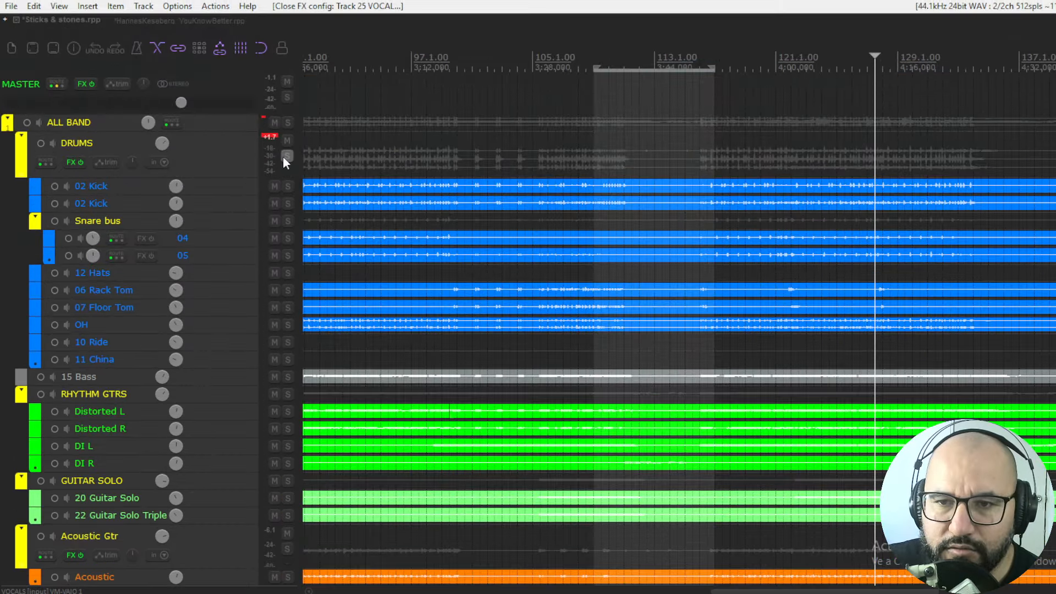
# Solo the DRUMS track and open its bypassed Tube KC-1 compressor.
pyautogui.click(287, 157)
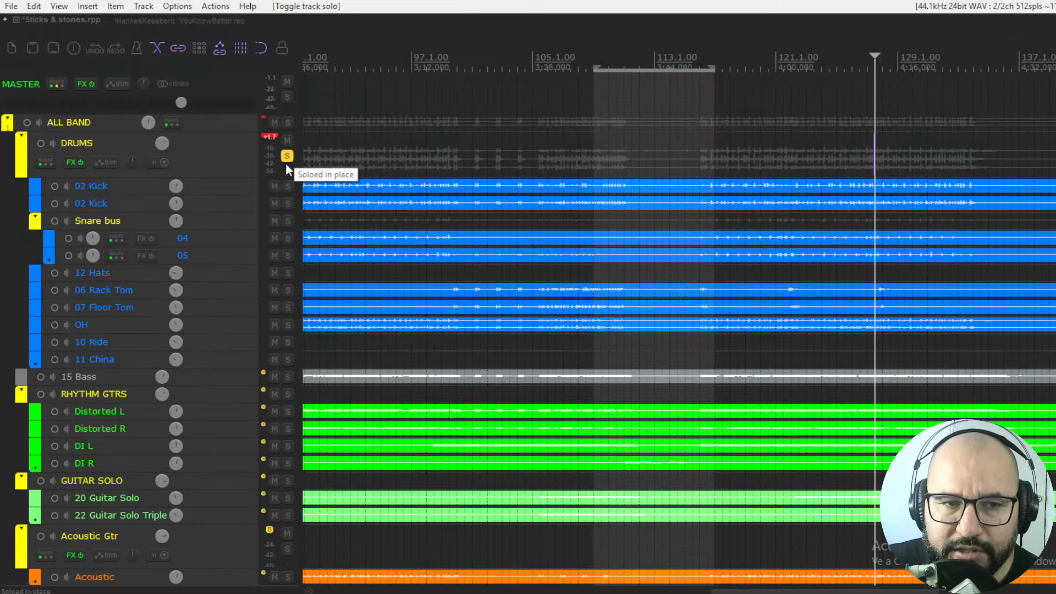
pyautogui.click(76, 164)
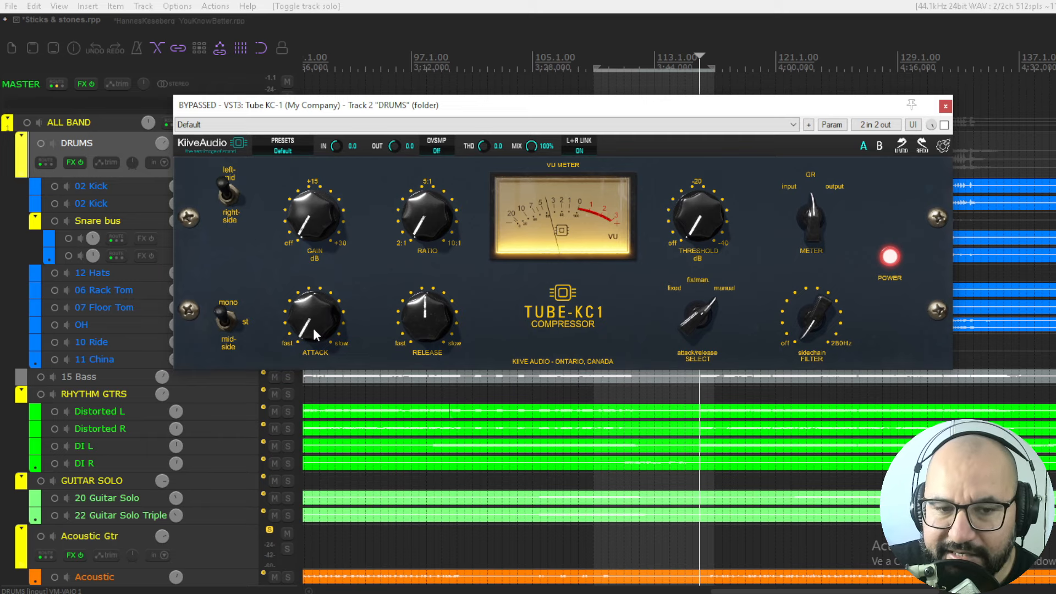
# Set the drum compressor's attack to 8.61 and turn its release towards the fast end.
pyautogui.moveTo(313, 328); pyautogui.dragTo(317, 143)
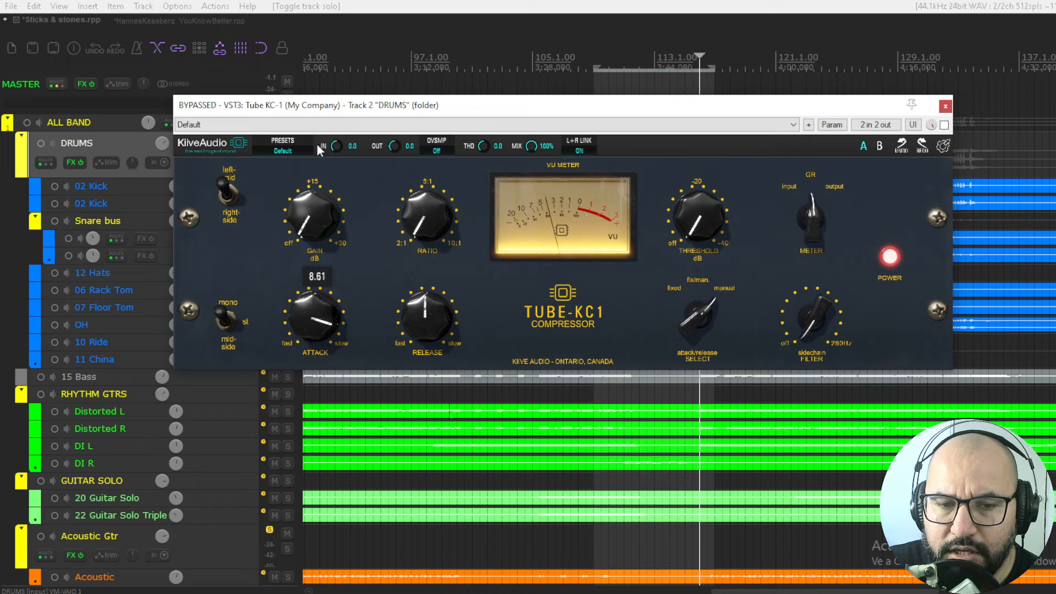
pyautogui.moveTo(430, 312); pyautogui.dragTo(416, 384)
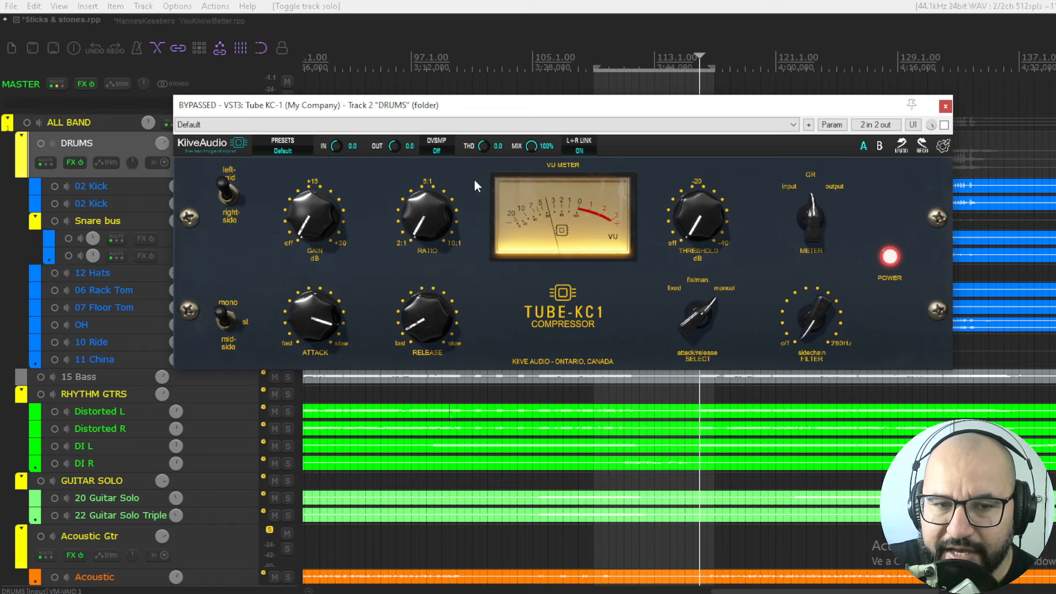
pyautogui.moveTo(321, 317)
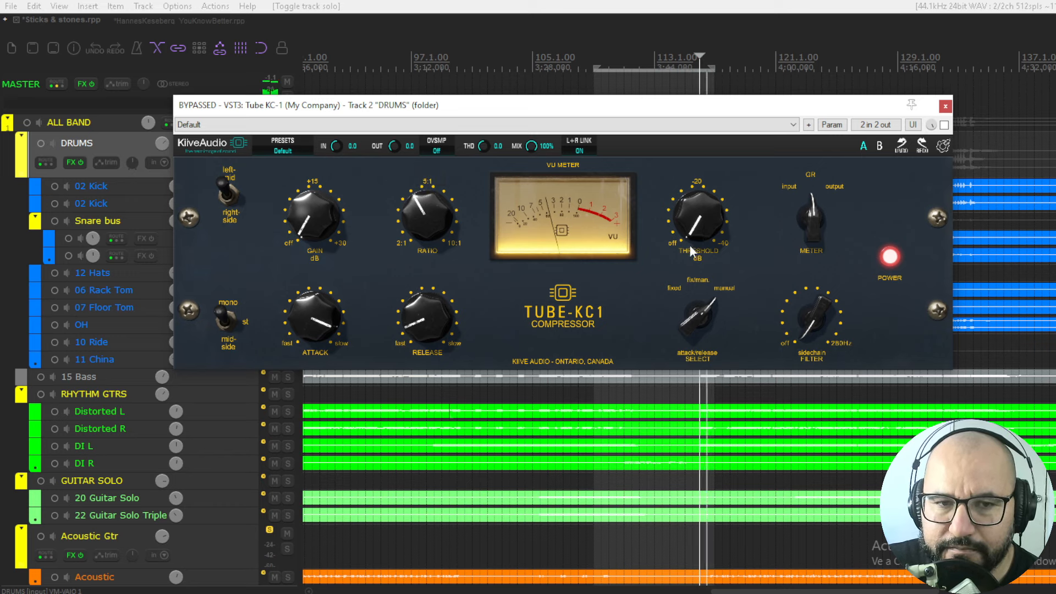
# Enable the compressor on the playing drums, set its threshold to about 32.25 dB, and compare it with bypass.
pyautogui.click(943, 125)
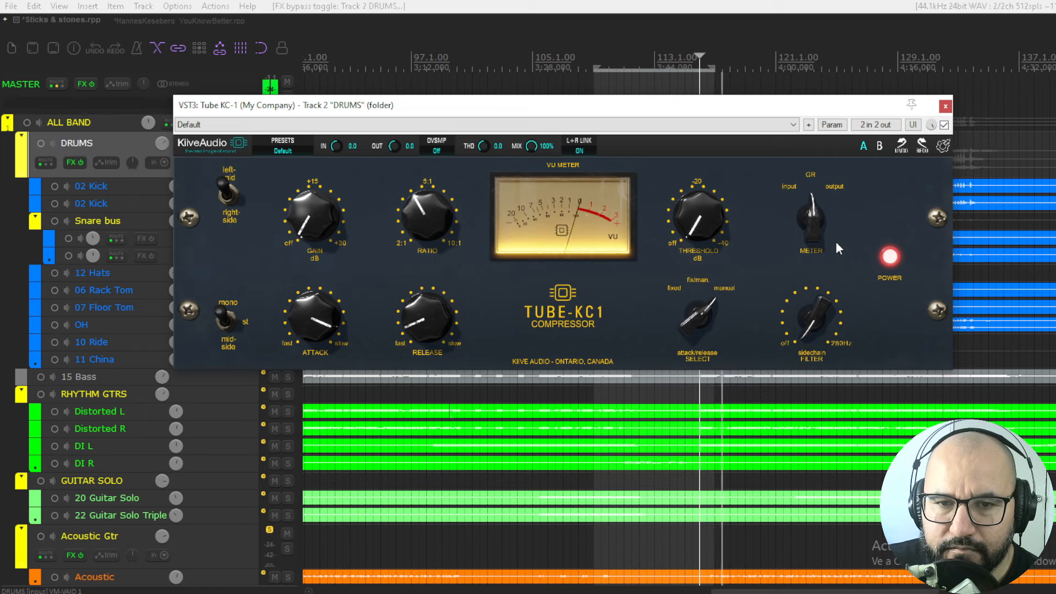
pyautogui.moveTo(703, 220); pyautogui.dragTo(717, 54)
pyautogui.moveTo(694, 214); pyautogui.dragTo(695, 219)
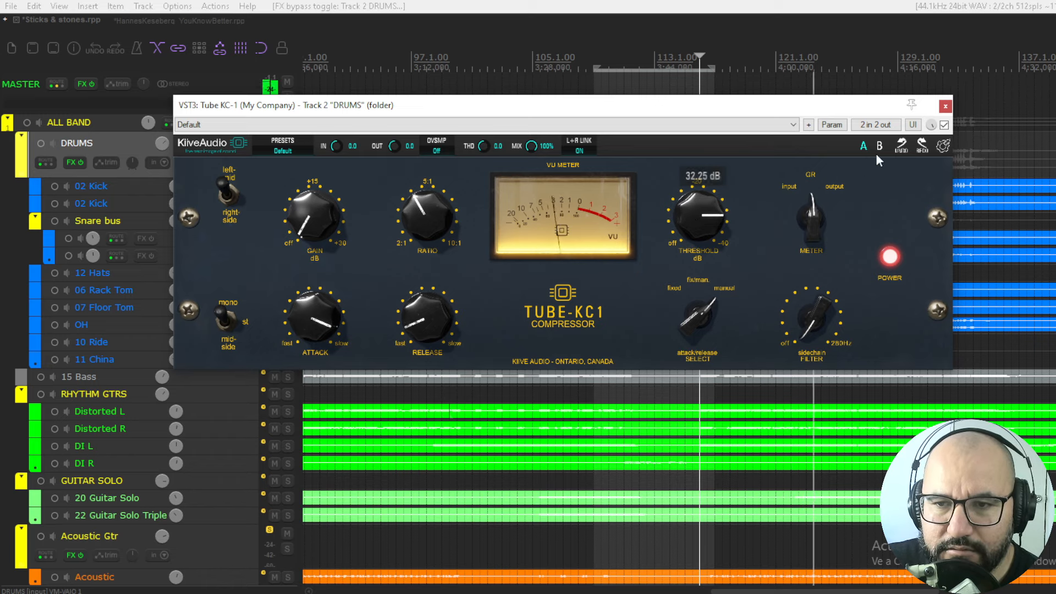
pyautogui.click(943, 125)
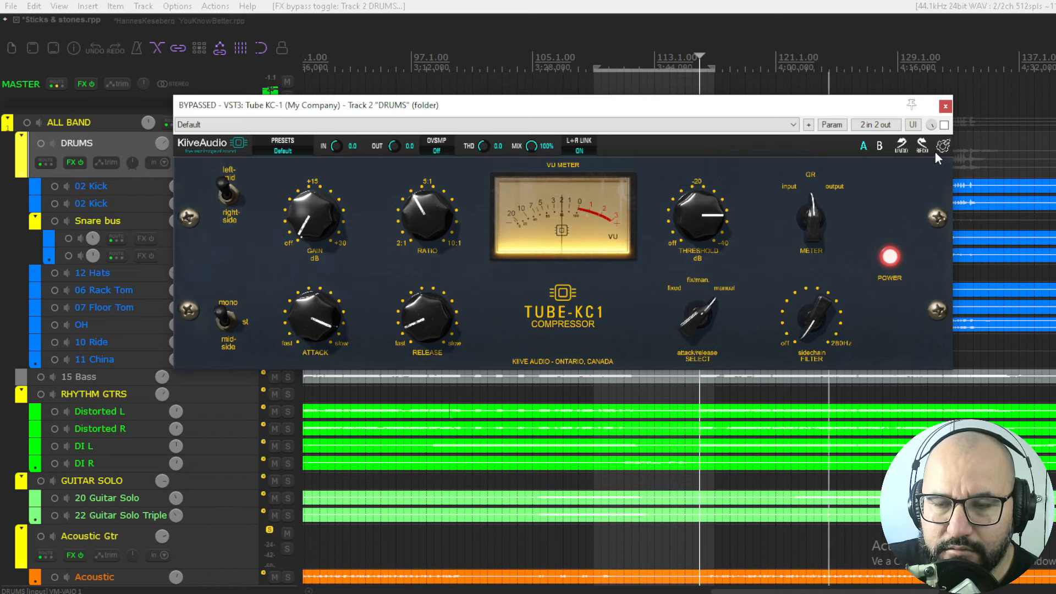
pyautogui.click(943, 125)
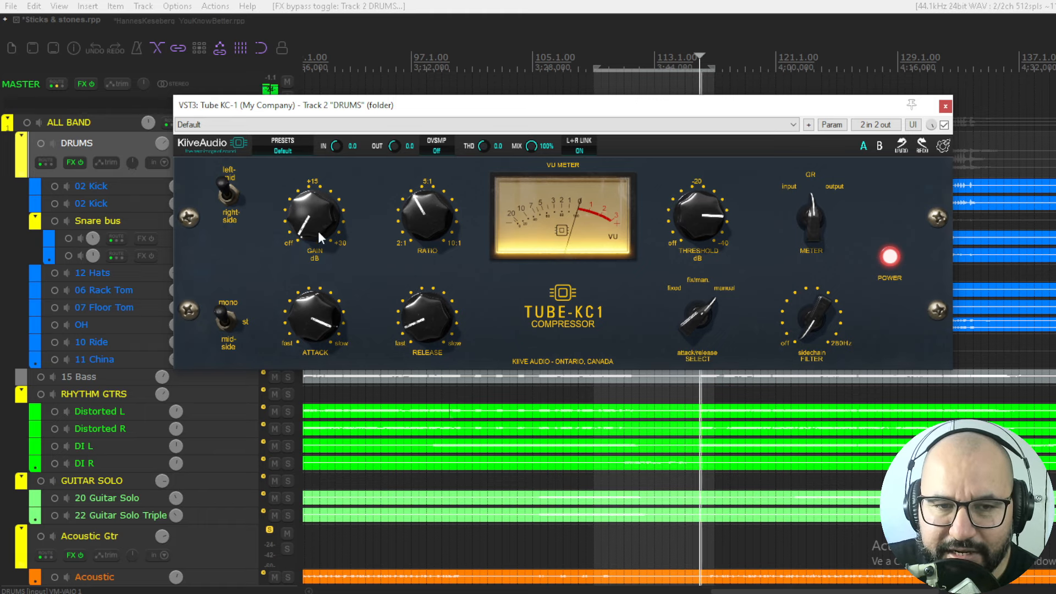
# Adjust the drum compressor's gain to about 3.96 dB to match the bypassed level.
pyautogui.moveTo(318, 231); pyautogui.dragTo(316, 195)
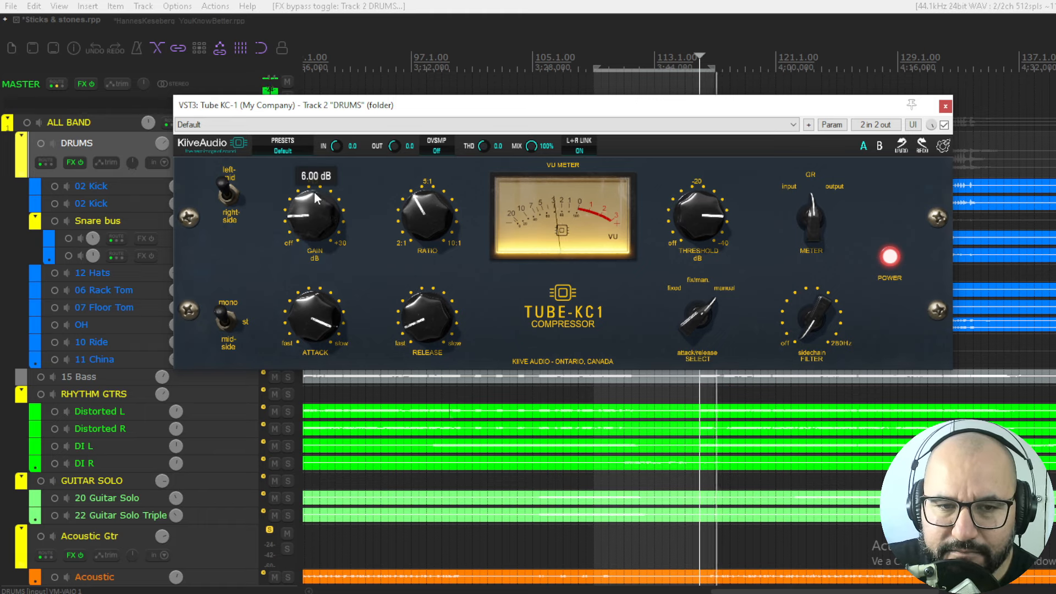
pyautogui.click(944, 125)
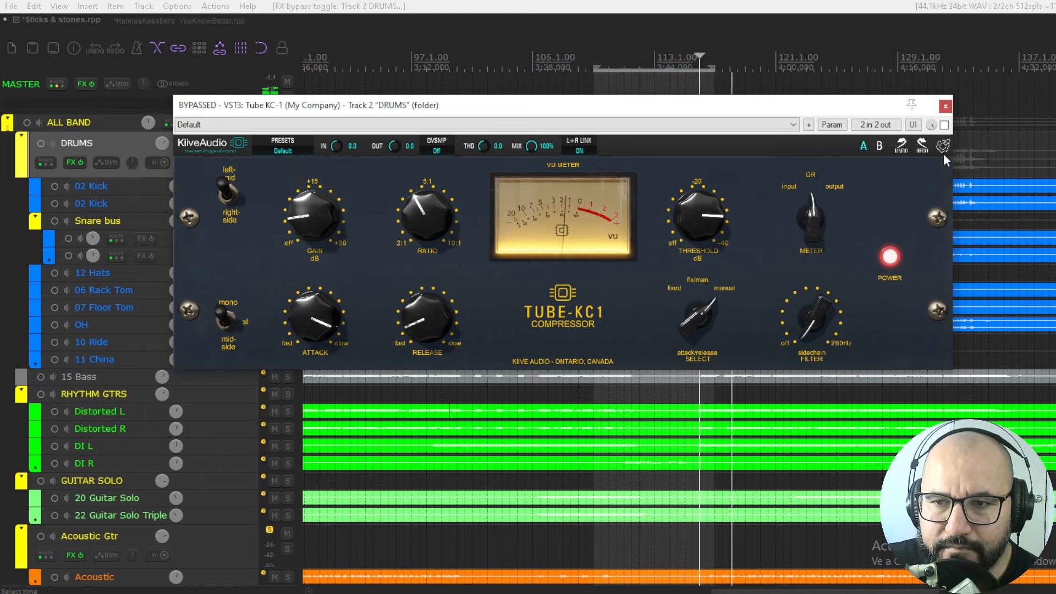
pyautogui.moveTo(318, 219); pyautogui.dragTo(318, 221)
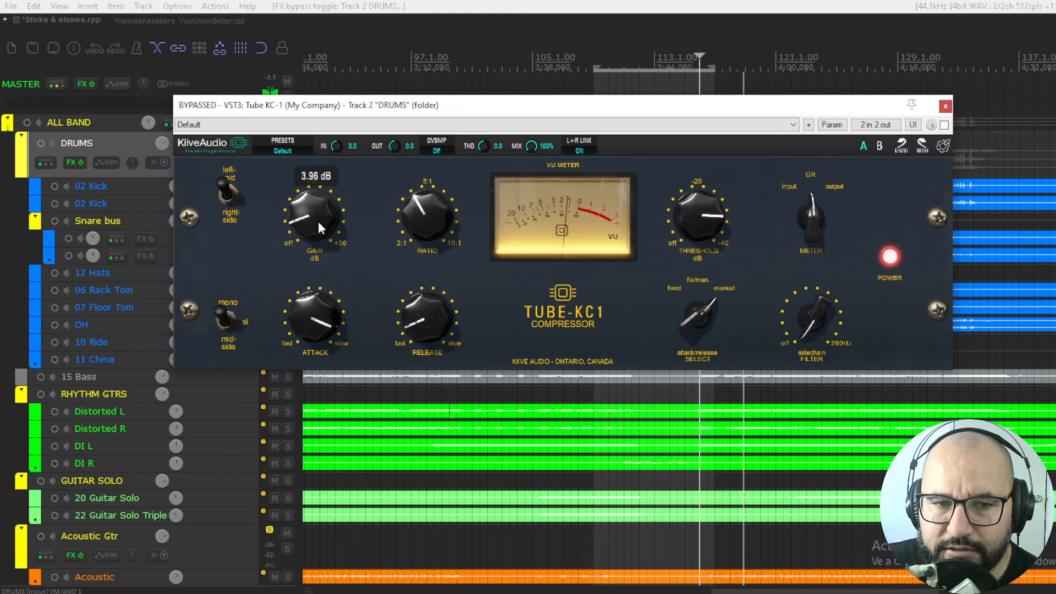
# Toggle the drum compressor between enabled and bypassed during playback to compare the level-matched sound.
pyautogui.click(944, 126)
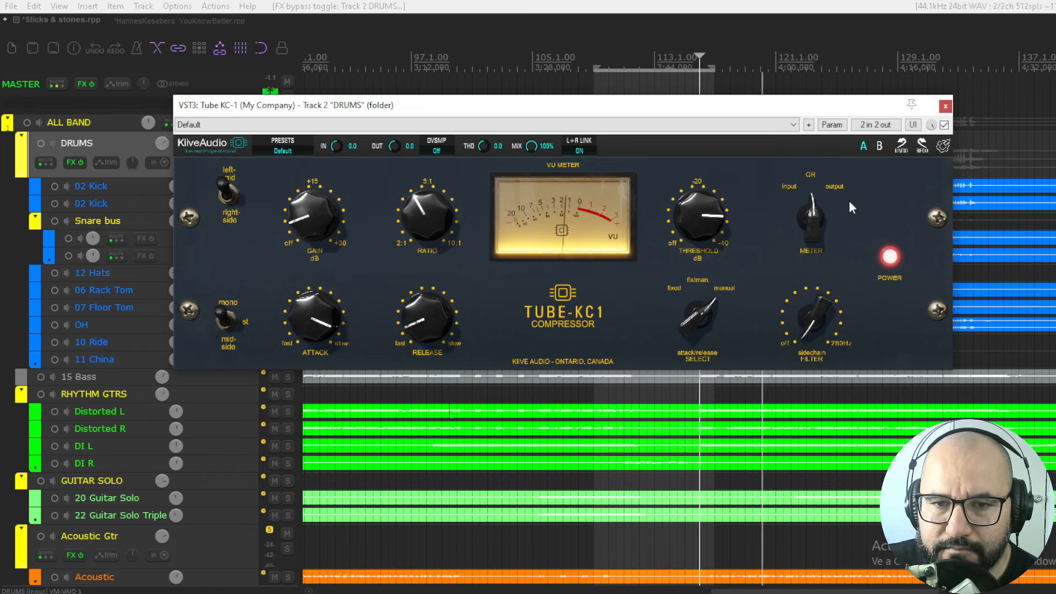
pyautogui.click(945, 125)
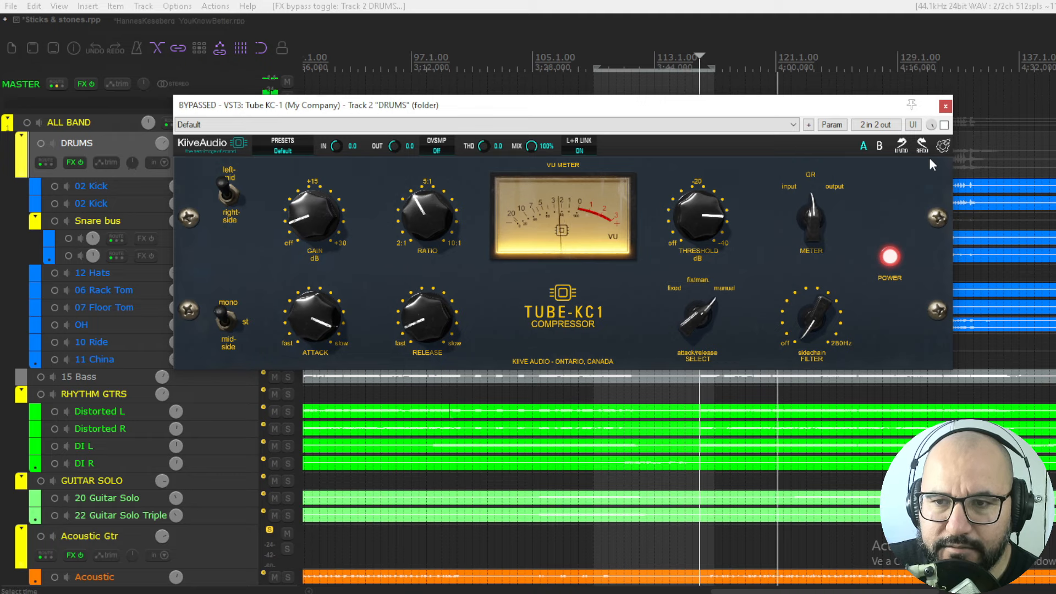
pyautogui.click(945, 126)
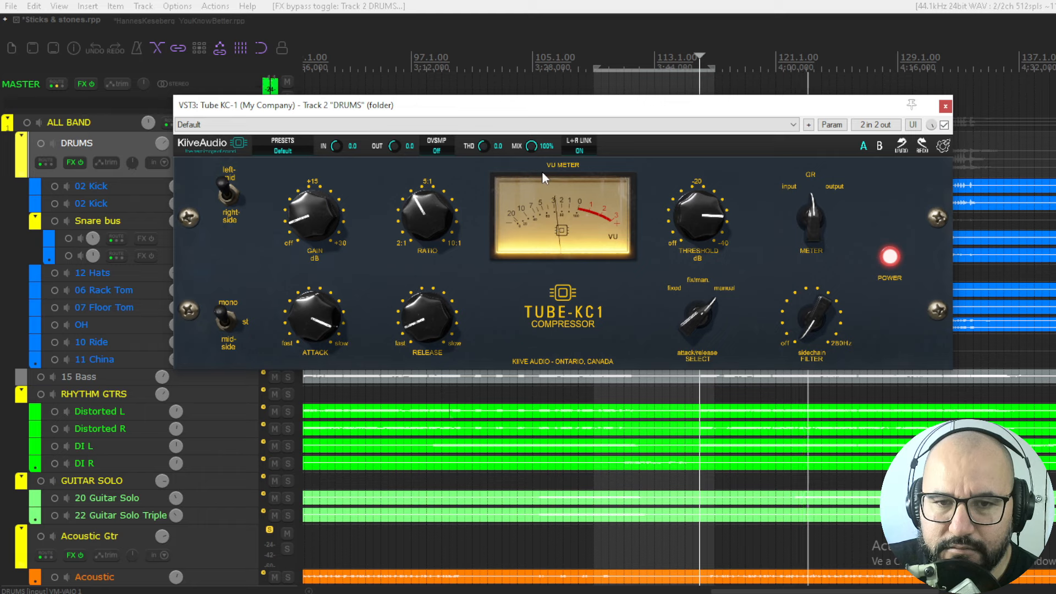
pyautogui.click(944, 125)
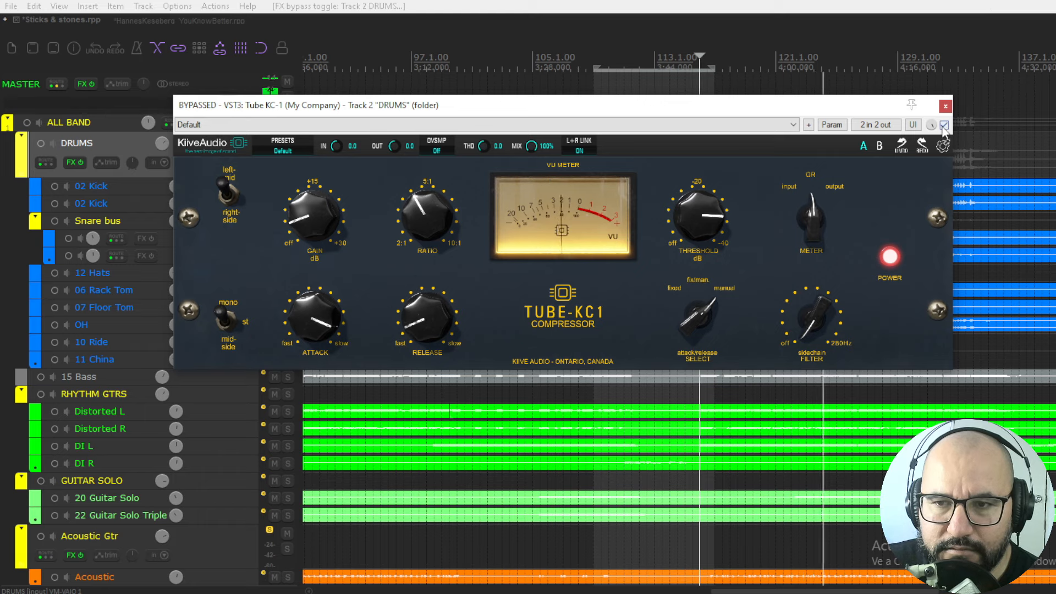
# Set the drum compressor's attack to about 9.51 and its release faster, then compare the playing drums with bypass.
pyautogui.click(944, 125)
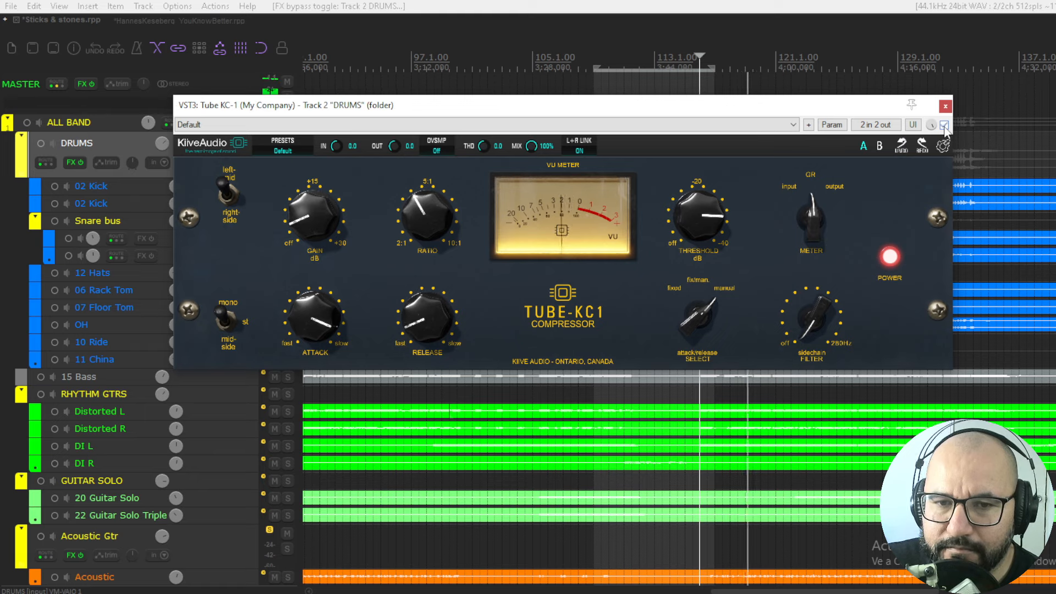
pyautogui.moveTo(312, 319); pyautogui.dragTo(312, 306)
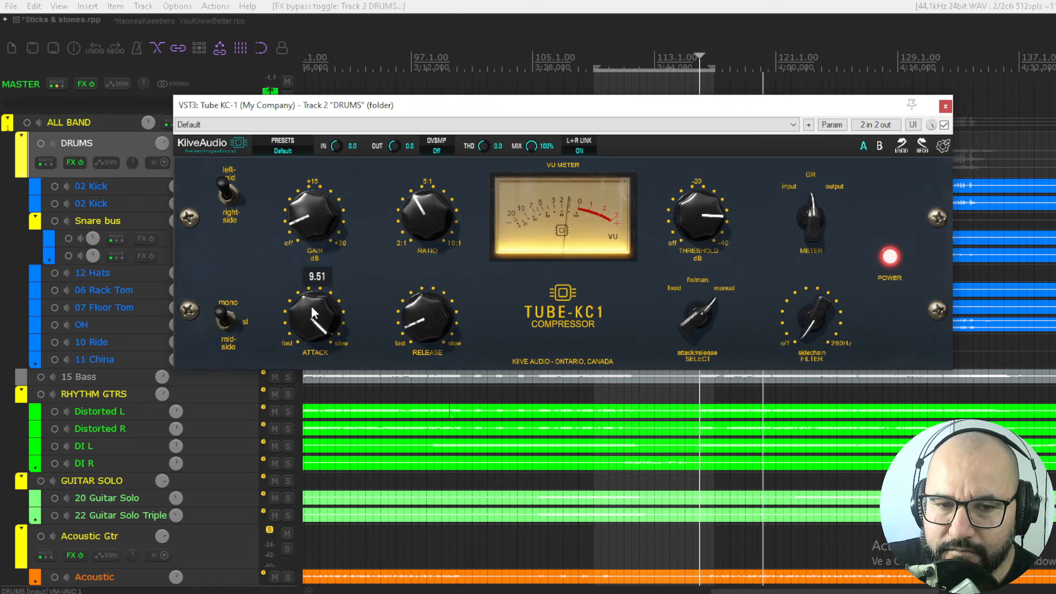
pyautogui.moveTo(423, 322); pyautogui.dragTo(422, 353)
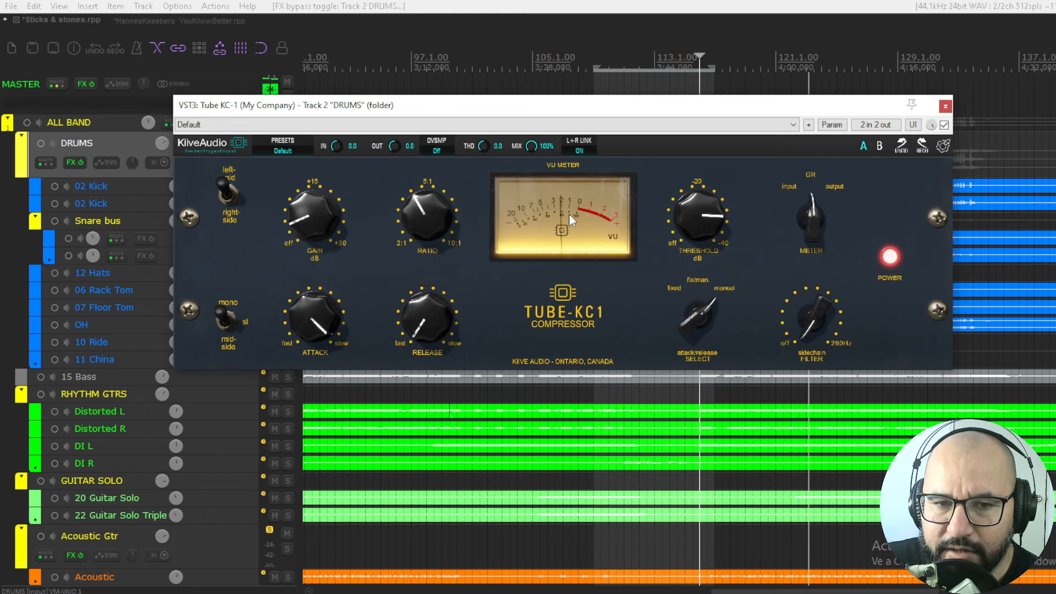
pyautogui.click(944, 124)
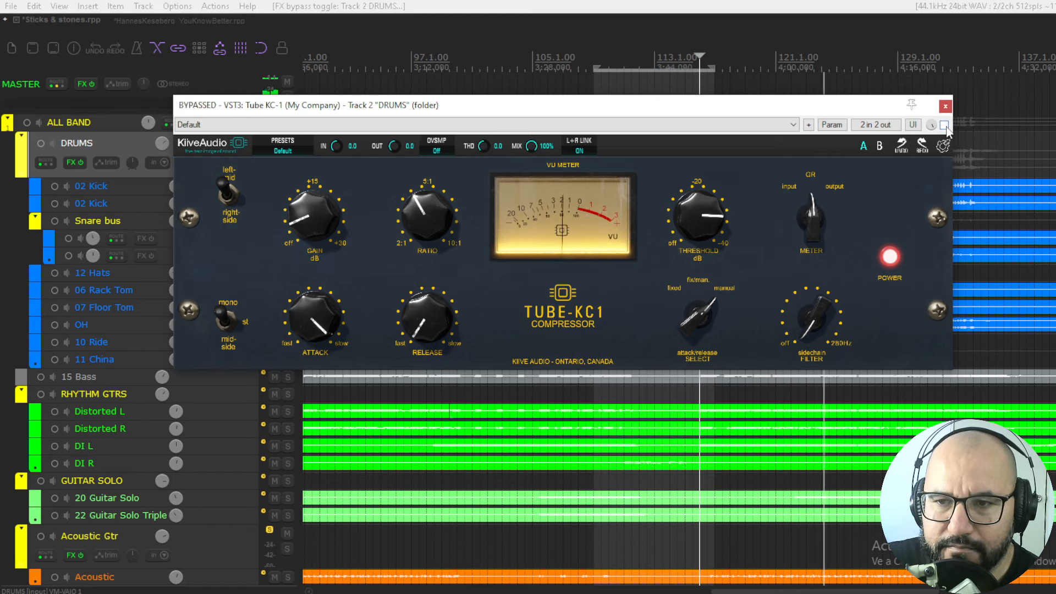
pyautogui.click(944, 125)
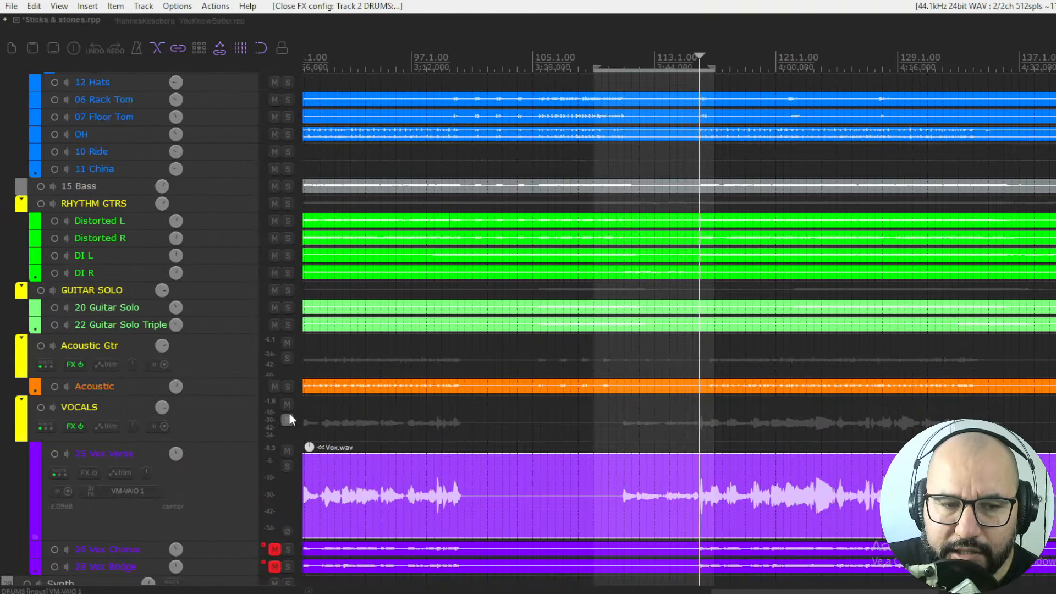
# Solo and play the Acoustic Gtr bus, enlarging the Acoustic track to inspect its waveform before making it compact again.
pyautogui.click(286, 358)
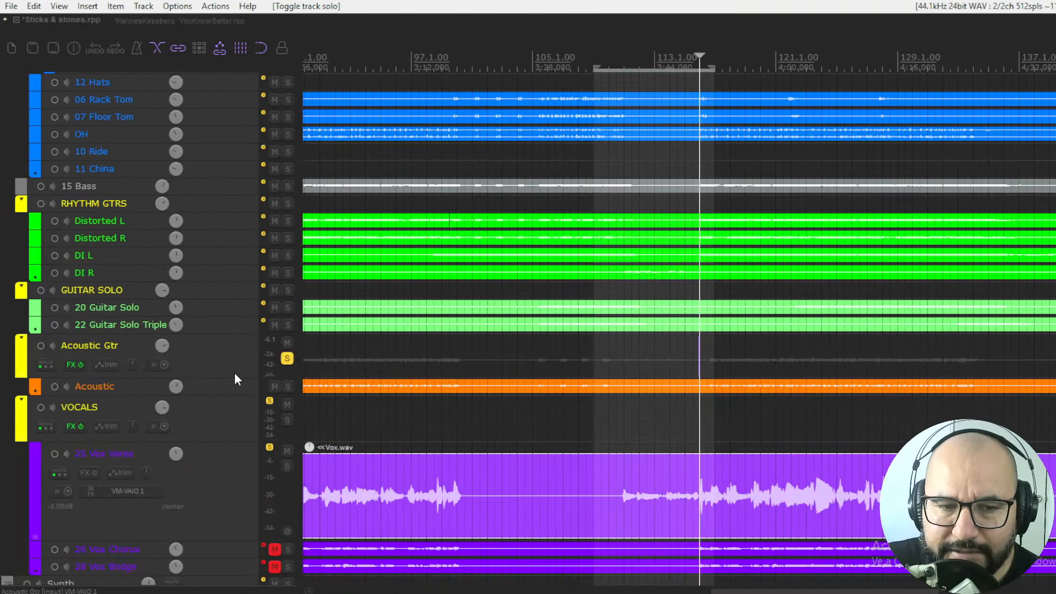
pyautogui.moveTo(228, 396); pyautogui.dragTo(219, 538)
pyautogui.press('space')
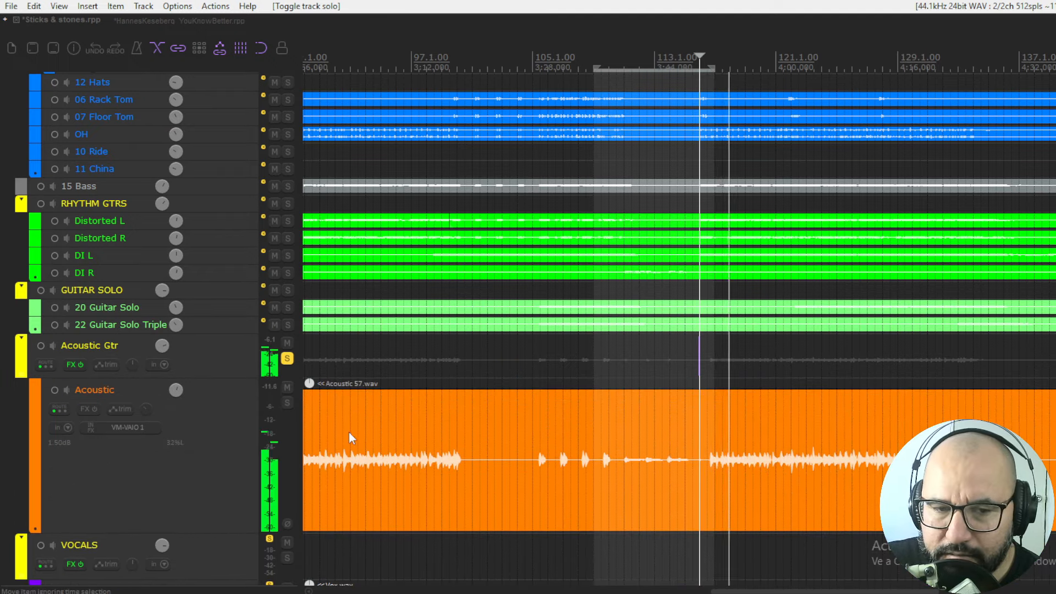
pyautogui.moveTo(207, 533); pyautogui.dragTo(209, 419)
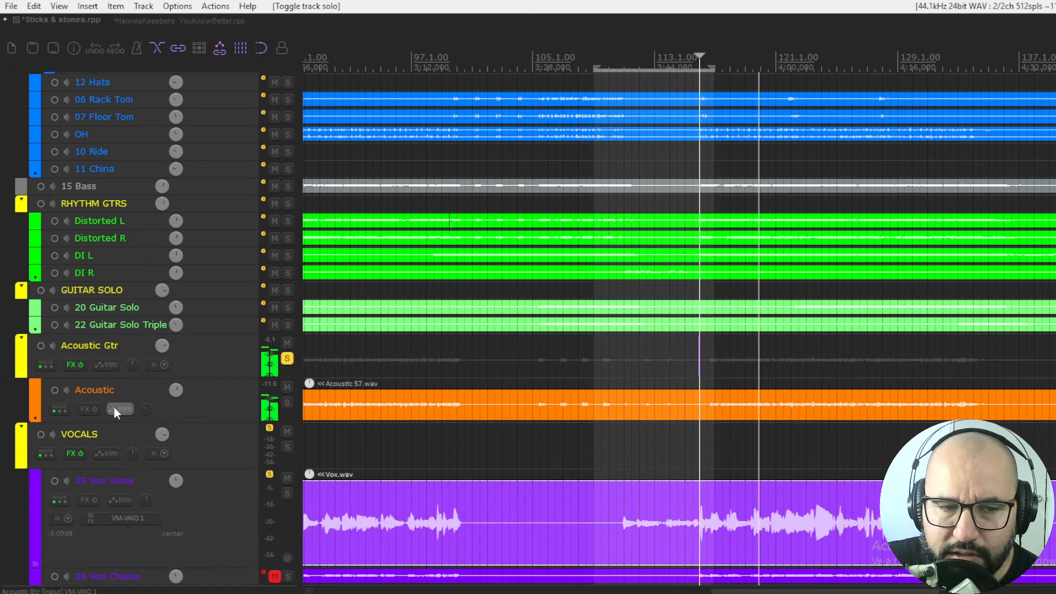
# Open the Acoustic Gtr bus's Tube KC-1 compressor, set its attack to about 4.77 and make its release slightly faster.
pyautogui.rightClick(66, 367)
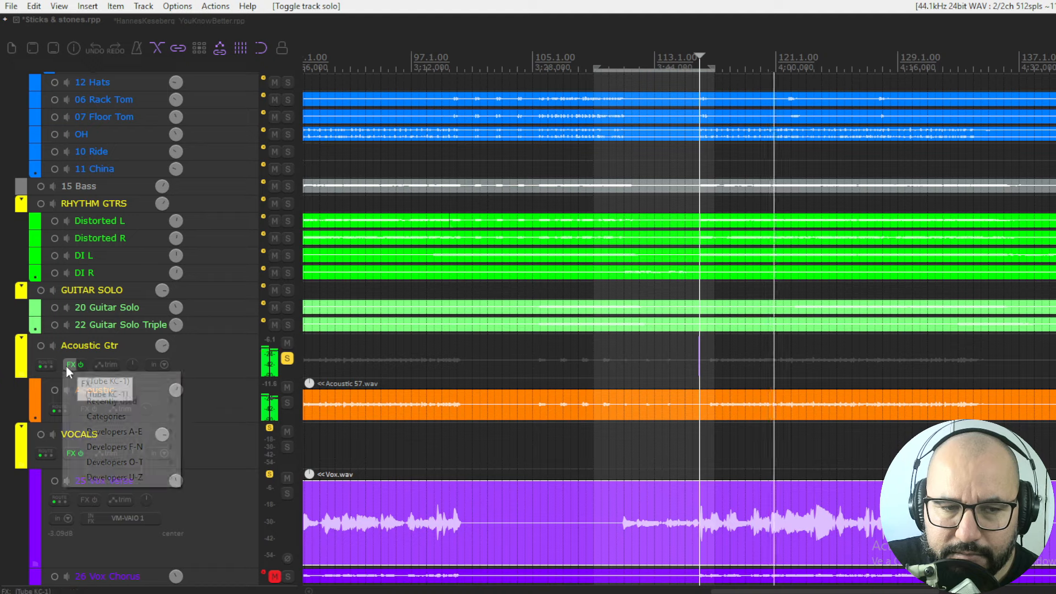
pyautogui.click(96, 378)
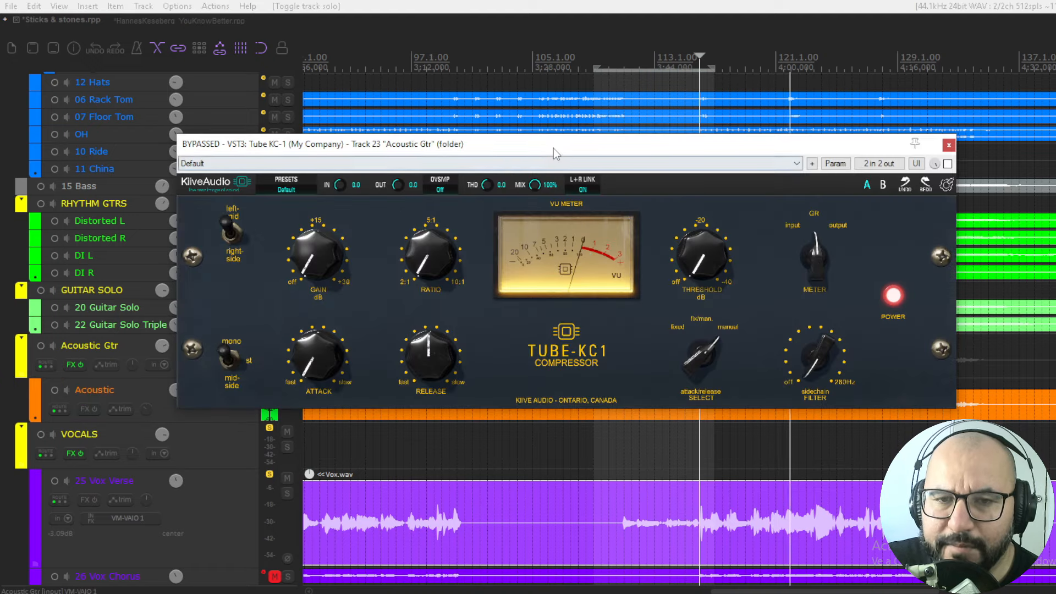
pyautogui.moveTo(317, 352); pyautogui.dragTo(318, 272)
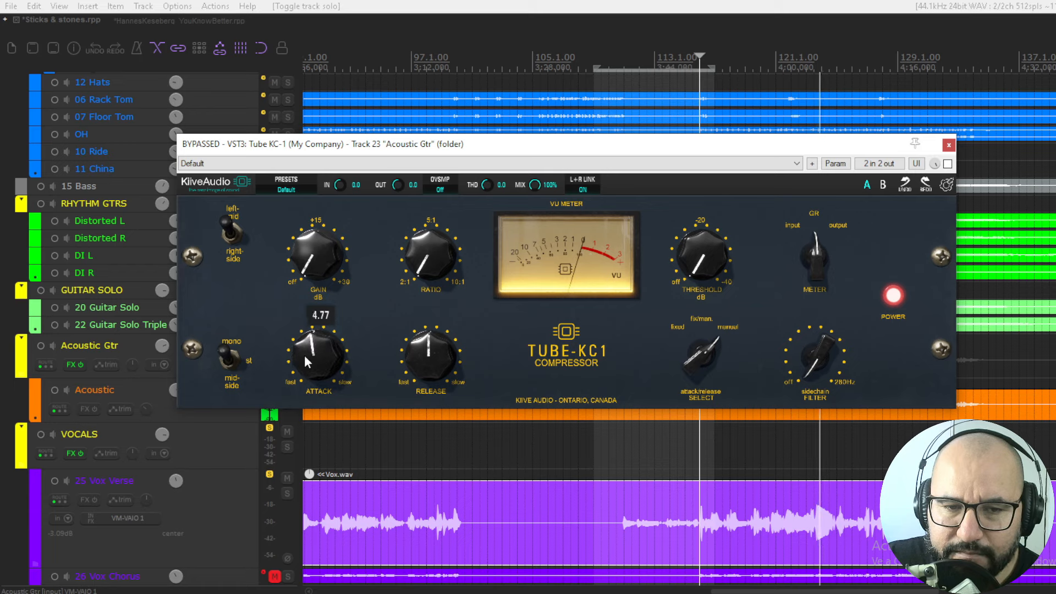
pyautogui.moveTo(435, 355); pyautogui.dragTo(434, 371)
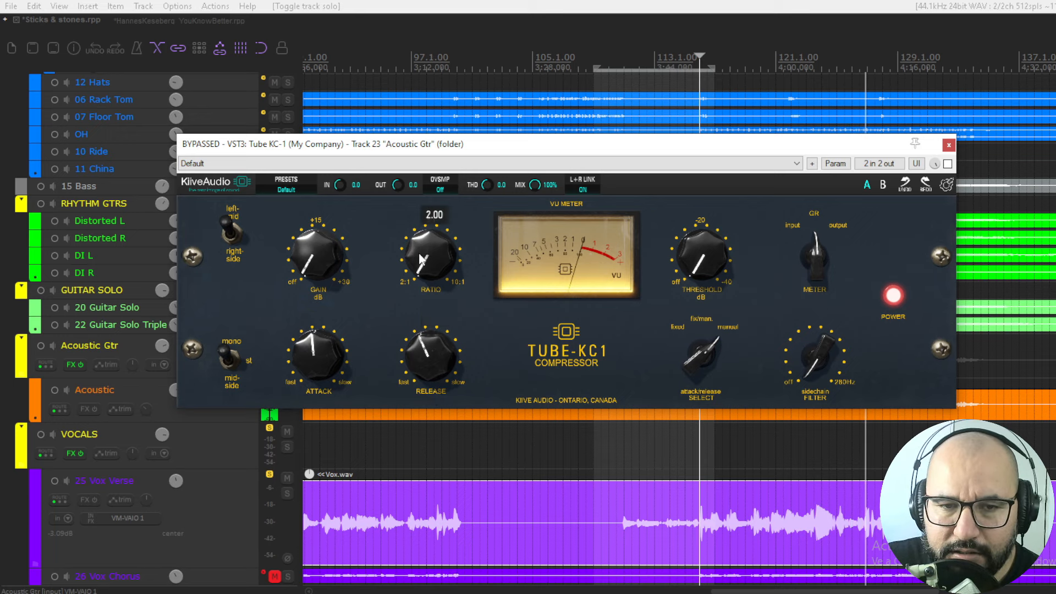
# Sweep the acoustic guitar compressor's ratio through its range and set it to about 3.74.
pyautogui.moveTo(432, 247); pyautogui.dragTo(430, 190)
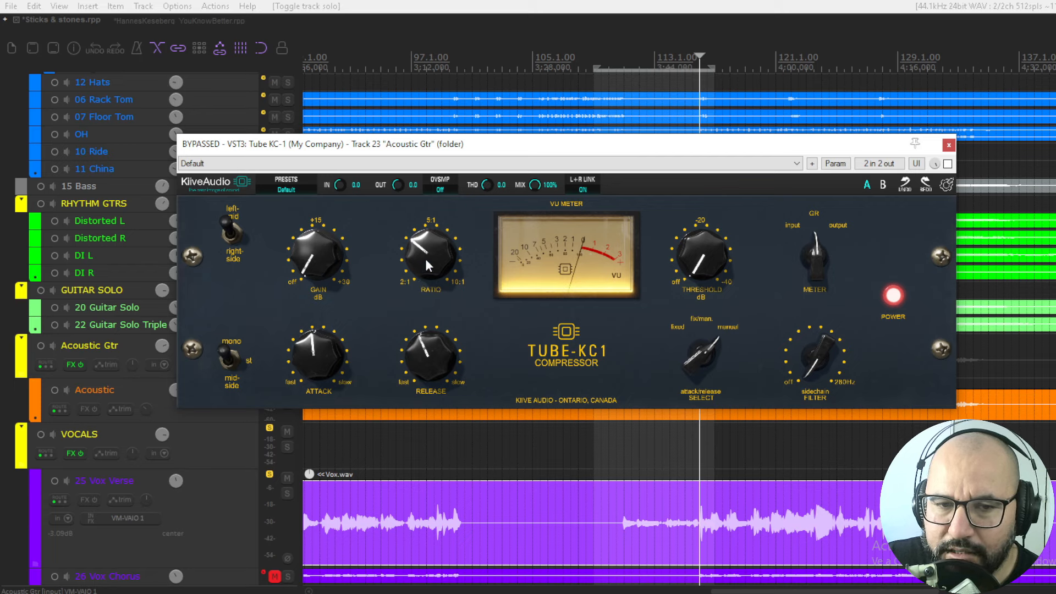
pyautogui.moveTo(418, 271); pyautogui.dragTo(446, 110)
pyautogui.moveTo(437, 256); pyautogui.dragTo(421, 355)
pyautogui.moveTo(431, 266); pyautogui.dragTo(432, 264)
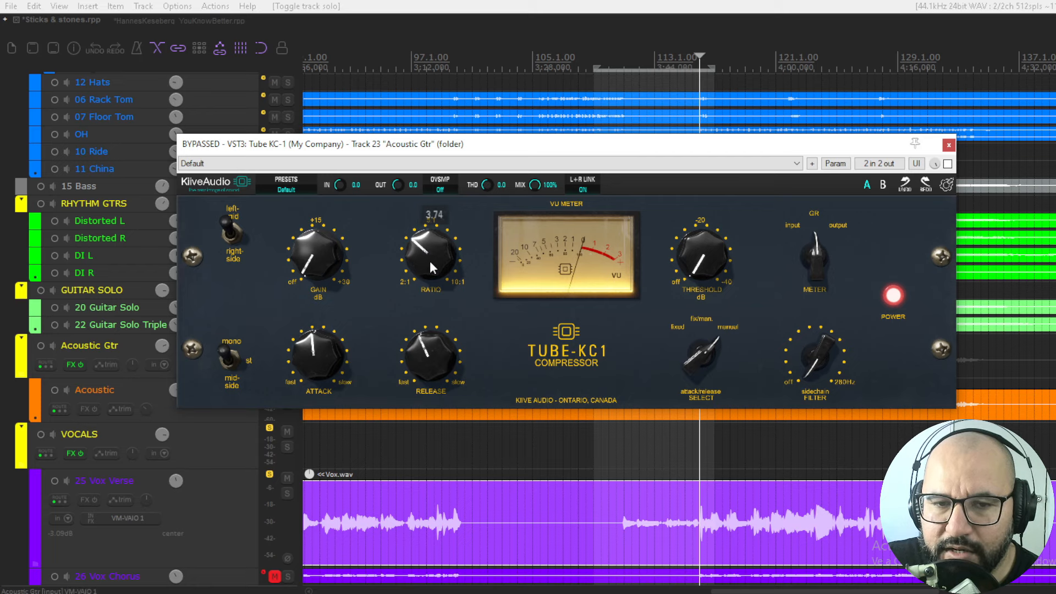
# Play the acoustic guitar through the enabled compressor, setting its threshold to about -20 dB and its release to about 3.69.
pyautogui.press('space')
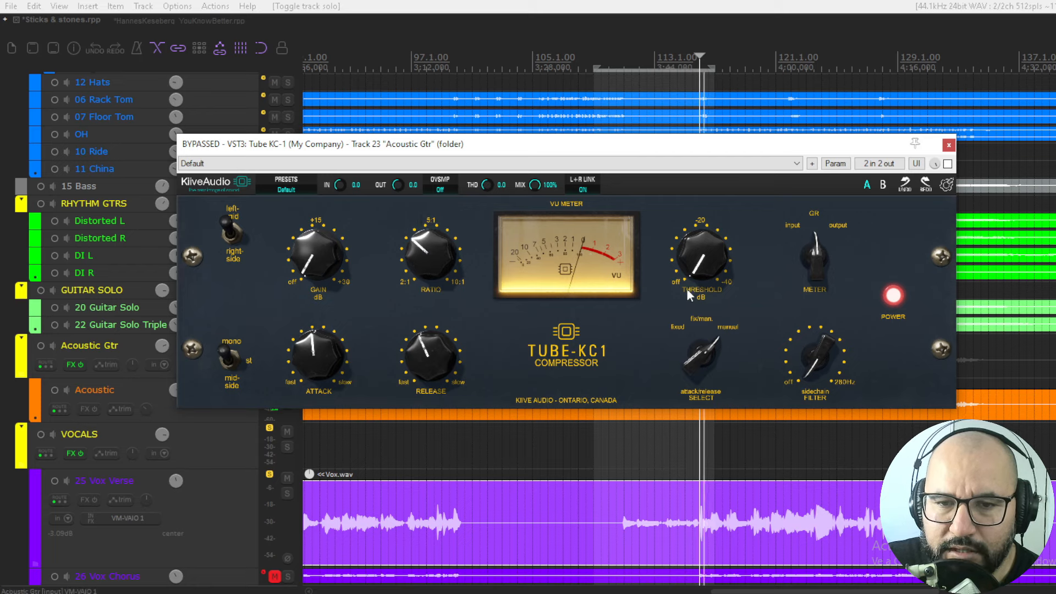
pyautogui.moveTo(686, 288); pyautogui.dragTo(716, 172)
pyautogui.moveTo(325, 353); pyautogui.dragTo(325, 355)
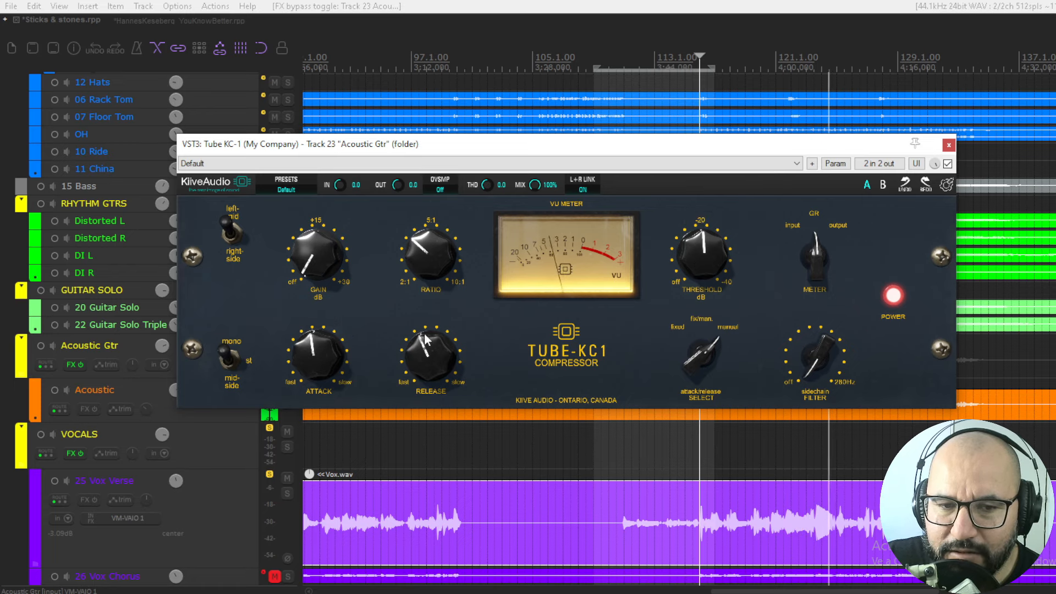
pyautogui.moveTo(709, 265); pyautogui.dragTo(709, 266)
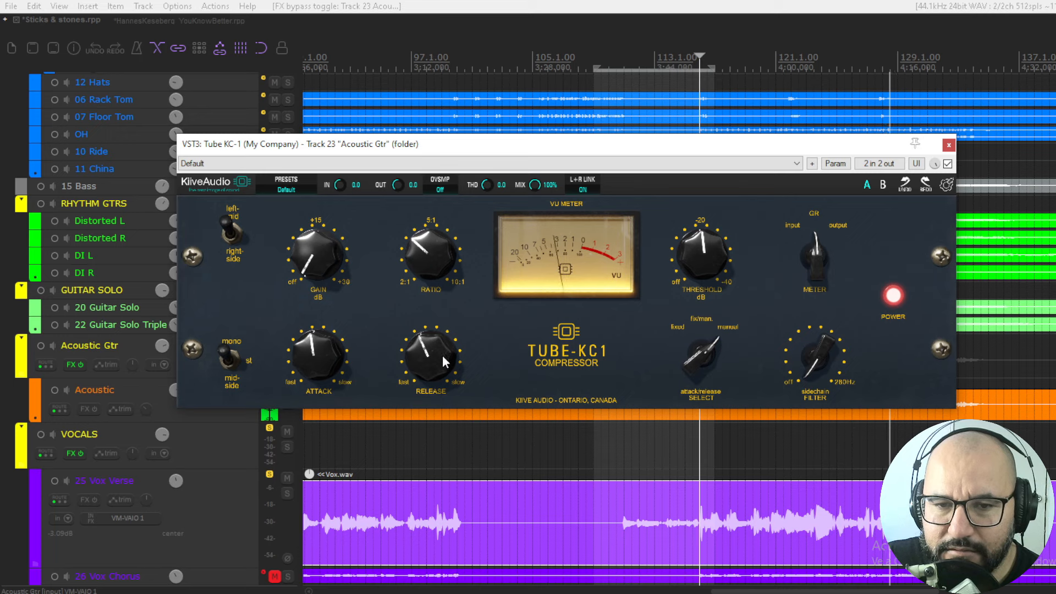
pyautogui.moveTo(430, 352); pyautogui.dragTo(432, 368)
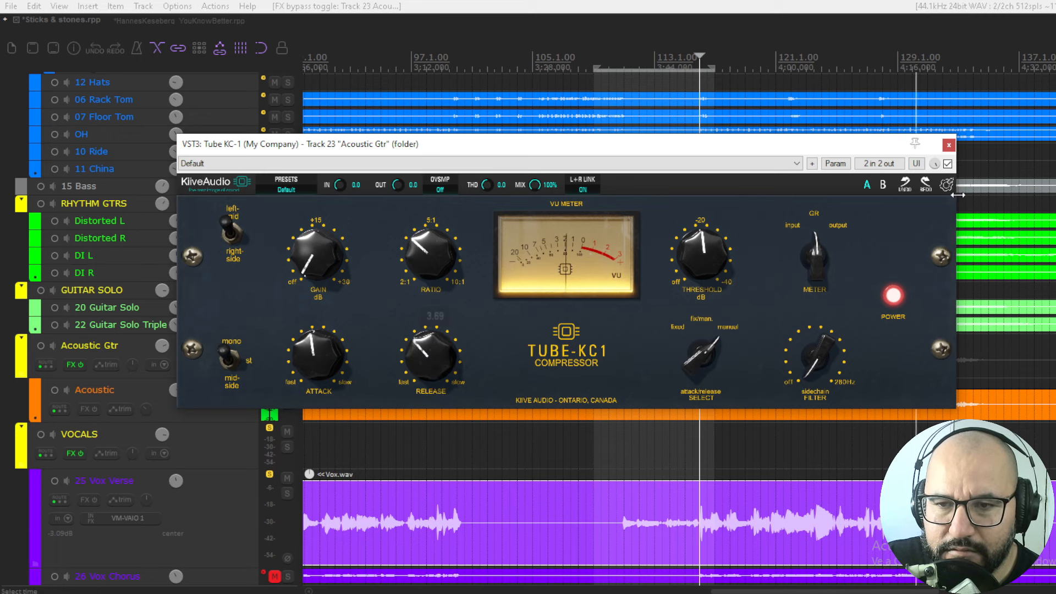
# Toggle the acoustic guitar compressor between enabled and bypassed during playback to compare the sound.
pyautogui.click(948, 164)
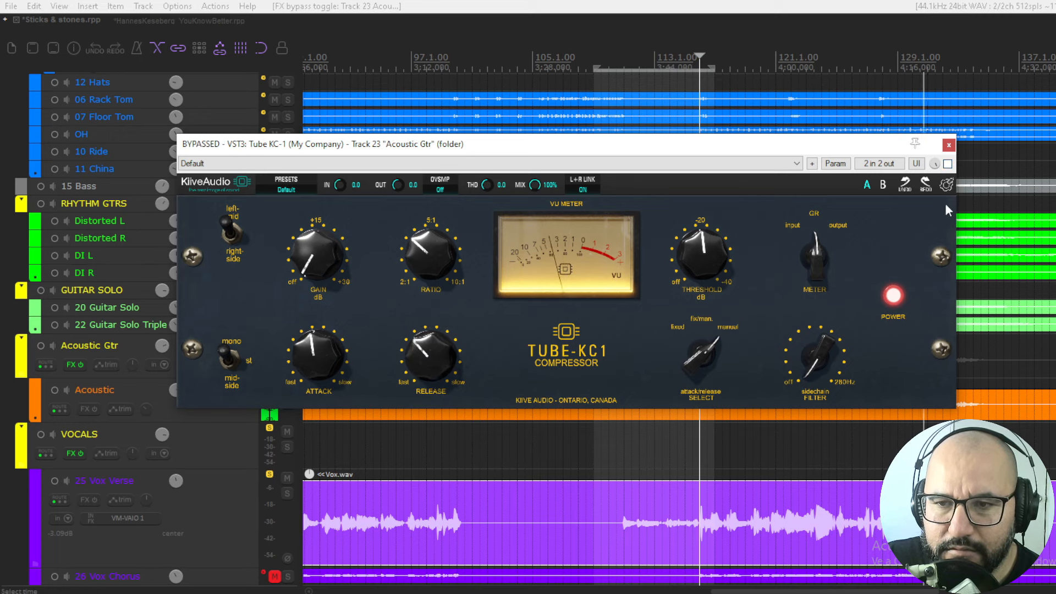
pyautogui.click(948, 164)
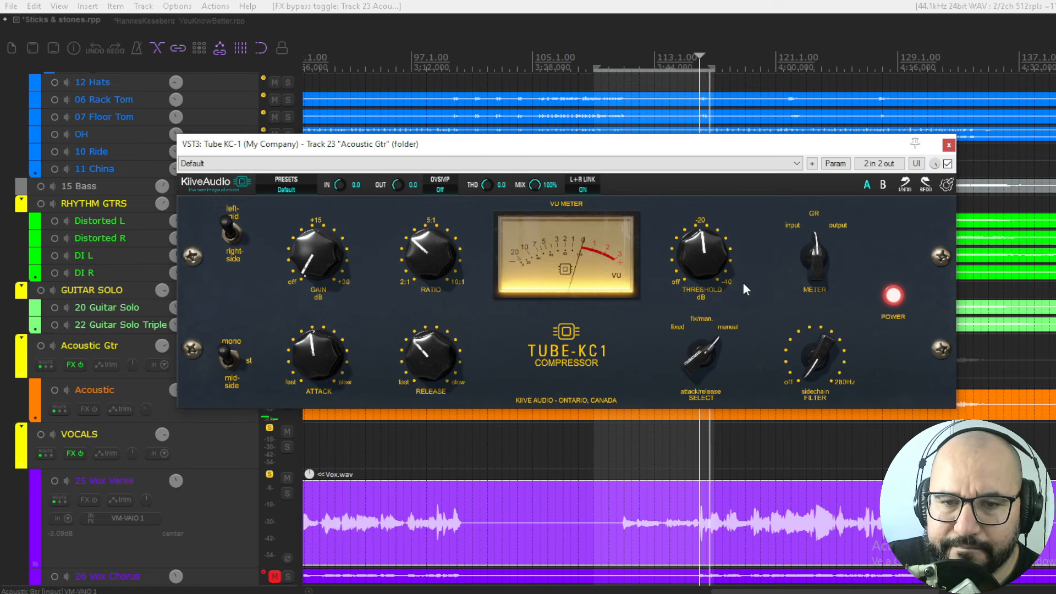
pyautogui.click(948, 164)
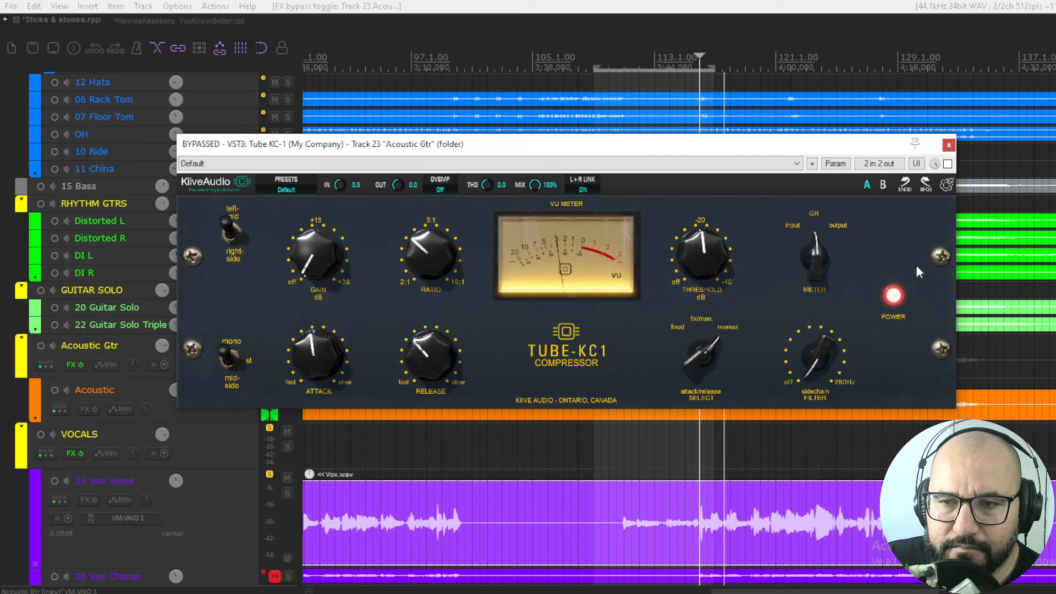
pyautogui.click(948, 163)
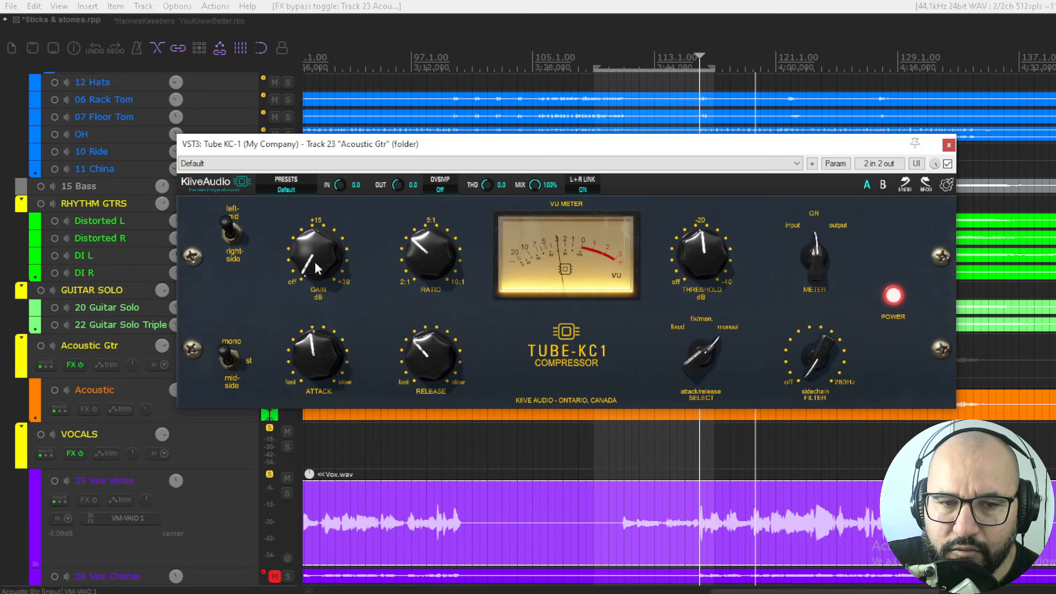
# Raise the acoustic guitar compressor's gain slightly to match the bypassed level, comparing it with bypass.
pyautogui.moveTo(315, 252)
pyautogui.moveTo(315, 252)
pyautogui.mouseDown()
pyautogui.moveTo(315, 238)
pyautogui.moveTo(314, 247)
pyautogui.mouseUp()
pyautogui.click(948, 164)
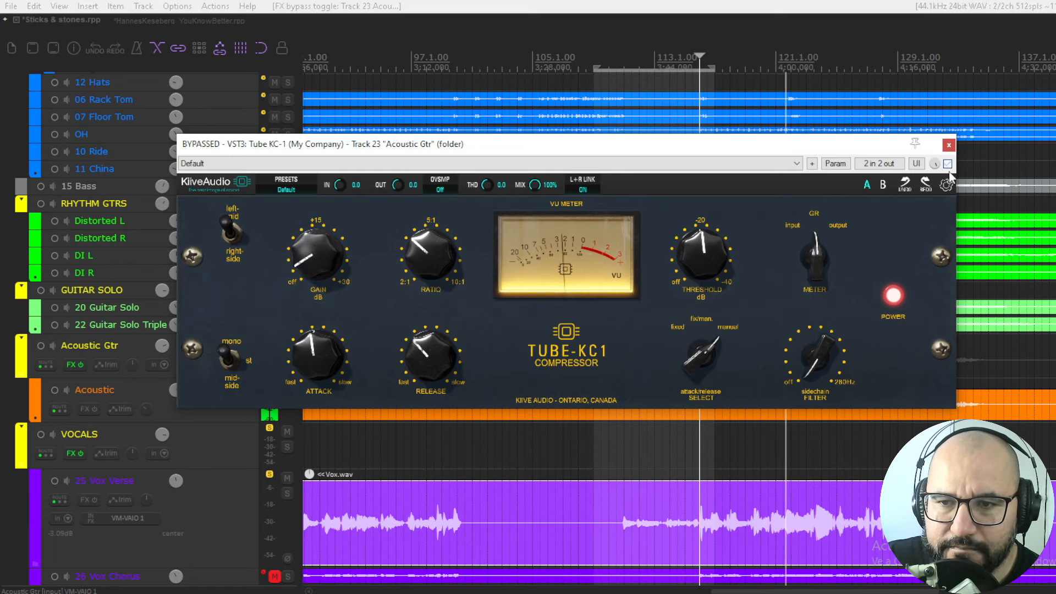
pyautogui.click(948, 163)
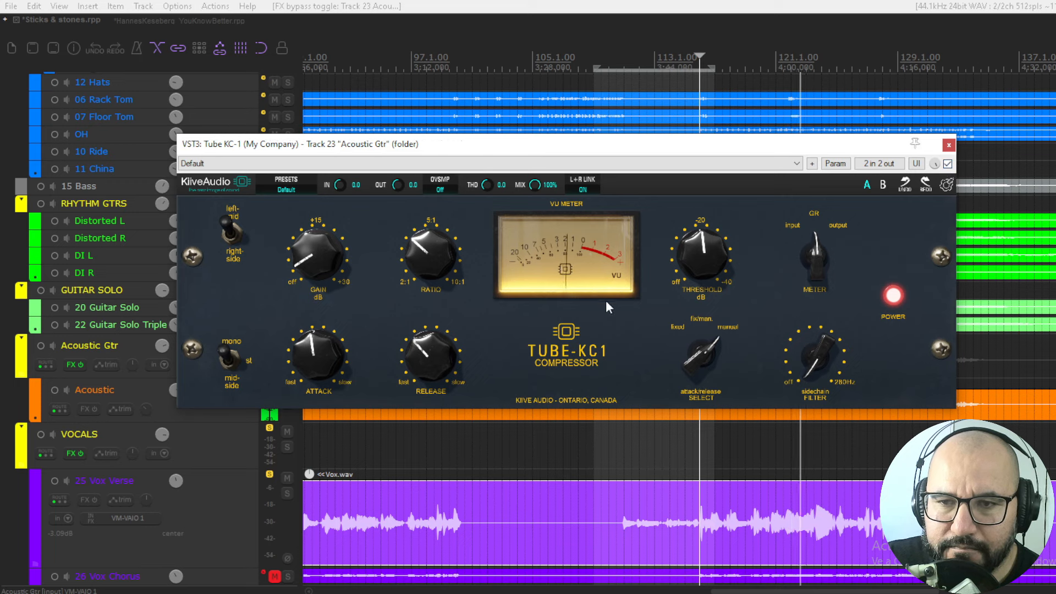
pyautogui.moveTo(318, 260); pyautogui.dragTo(317, 258)
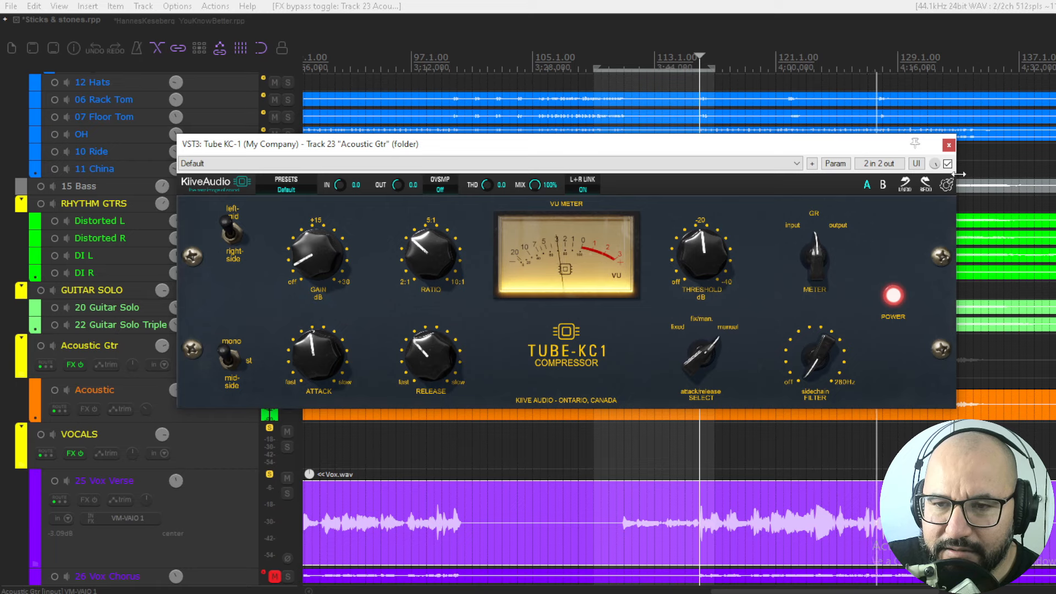
pyautogui.moveTo(315, 272); pyautogui.dragTo(316, 261)
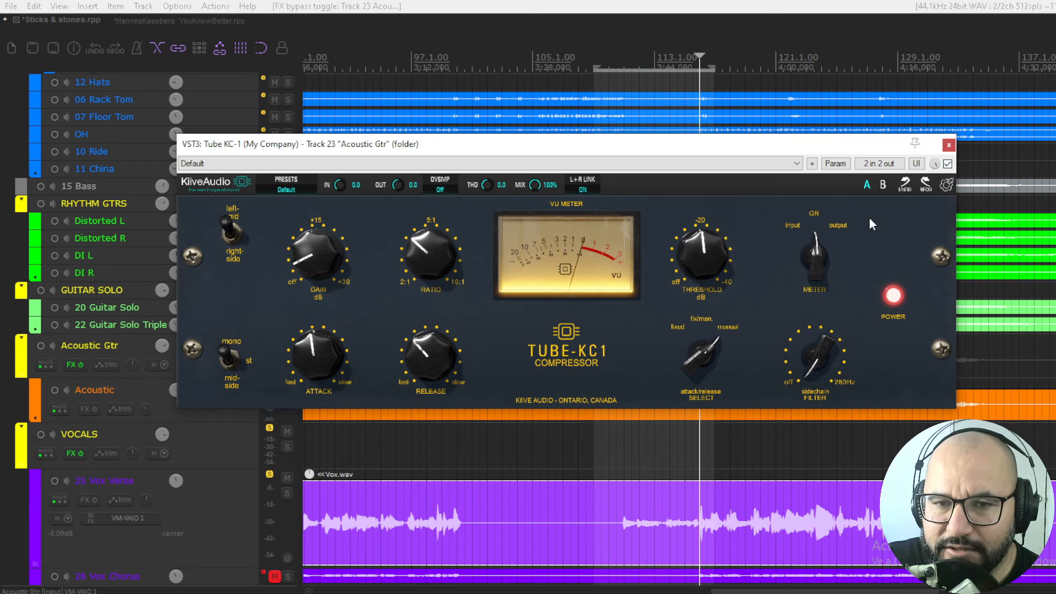
# Unsolo the Acoustic Gtr bus, adjust the Acoustic track's volume, and compare its compressor with bypass in the full mix.
pyautogui.click(288, 359)
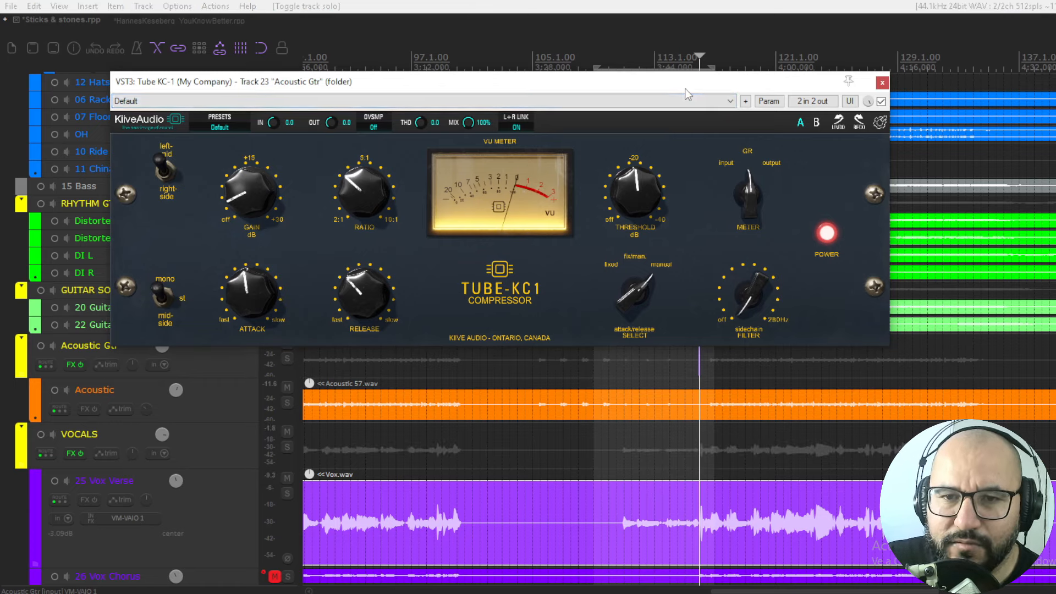
pyautogui.press('space')
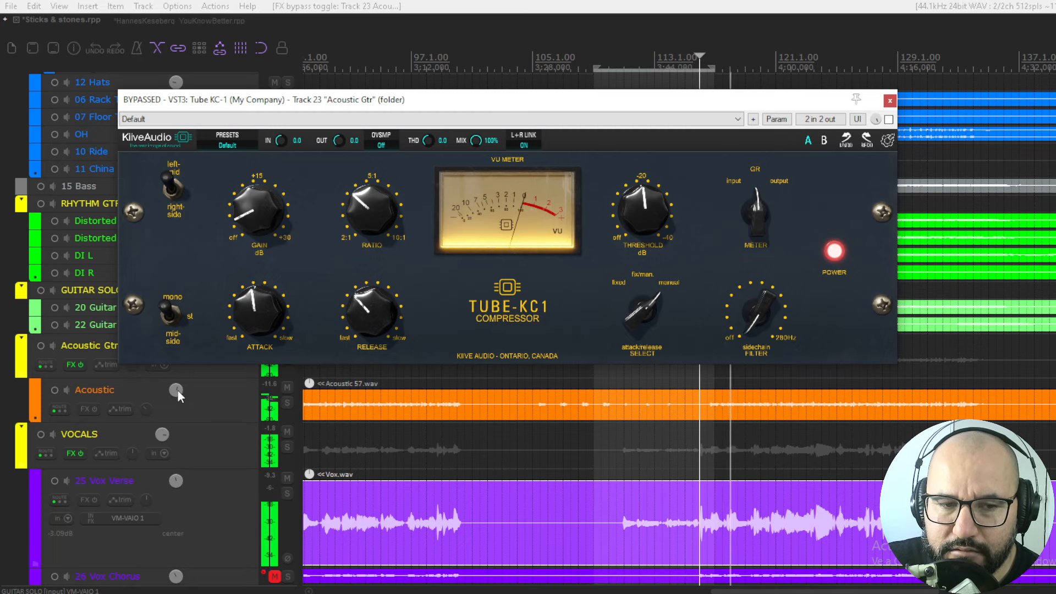
pyautogui.moveTo(177, 392); pyautogui.dragTo(180, 385)
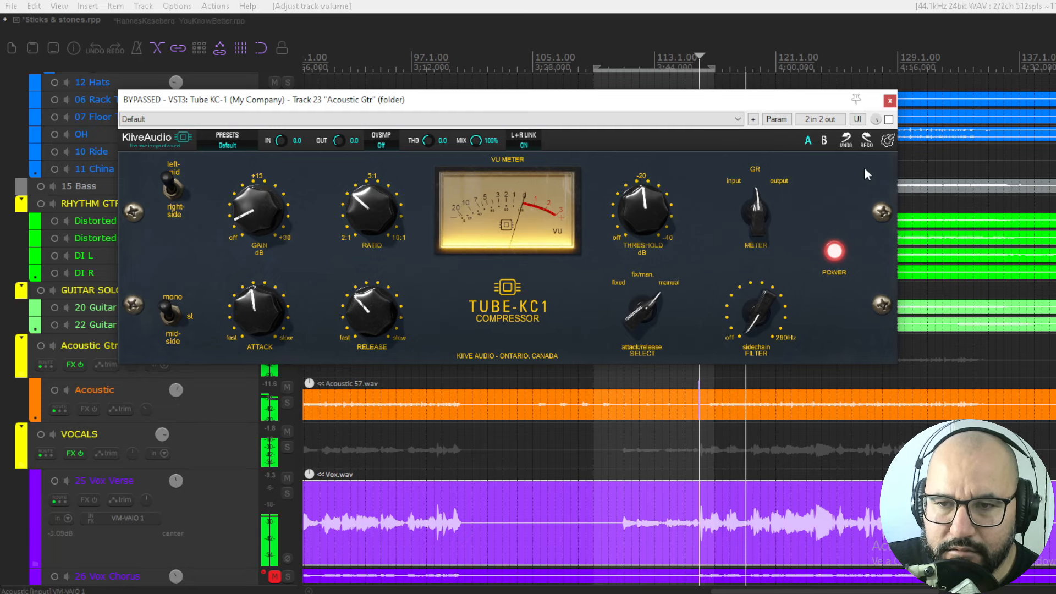
pyautogui.click(888, 119)
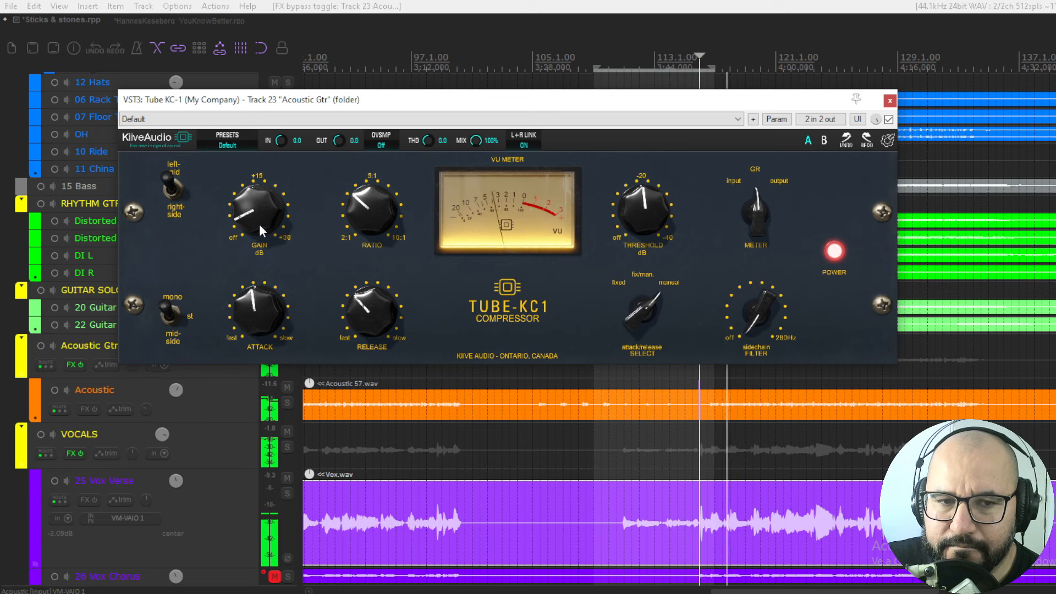
pyautogui.click(888, 120)
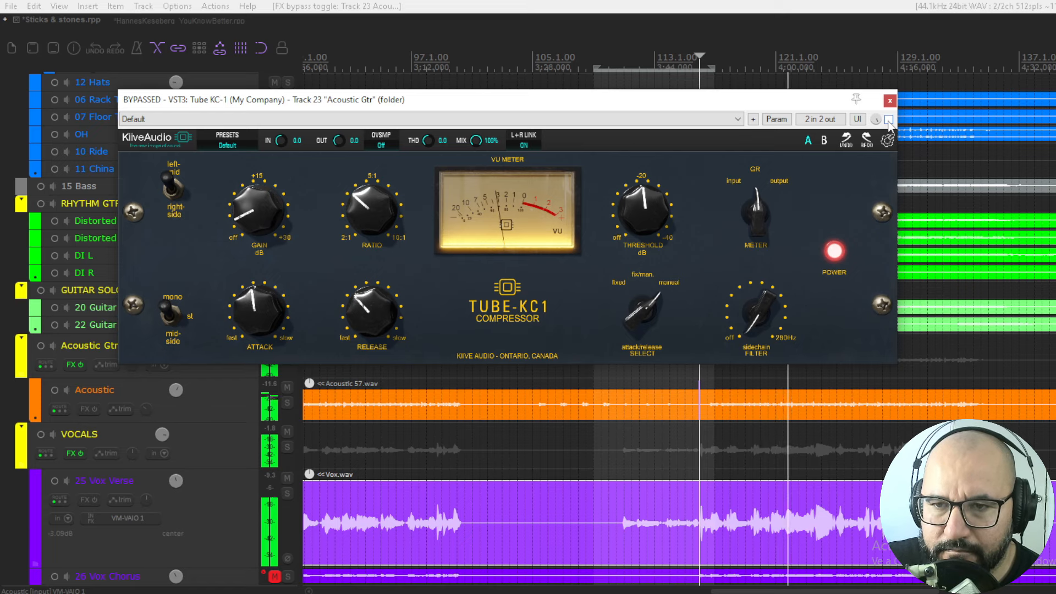
pyautogui.click(888, 120)
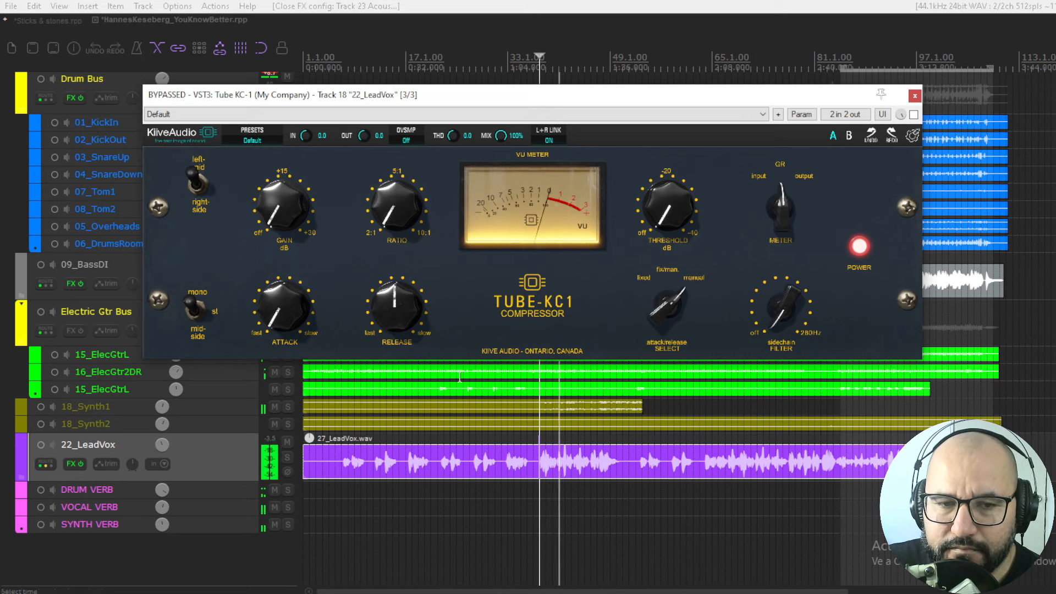
# Make the attack of the bypassed 22_LeadVox compressor slightly slower and restart playback of the song.
pyautogui.moveTo(282, 311); pyautogui.dragTo(279, 282)
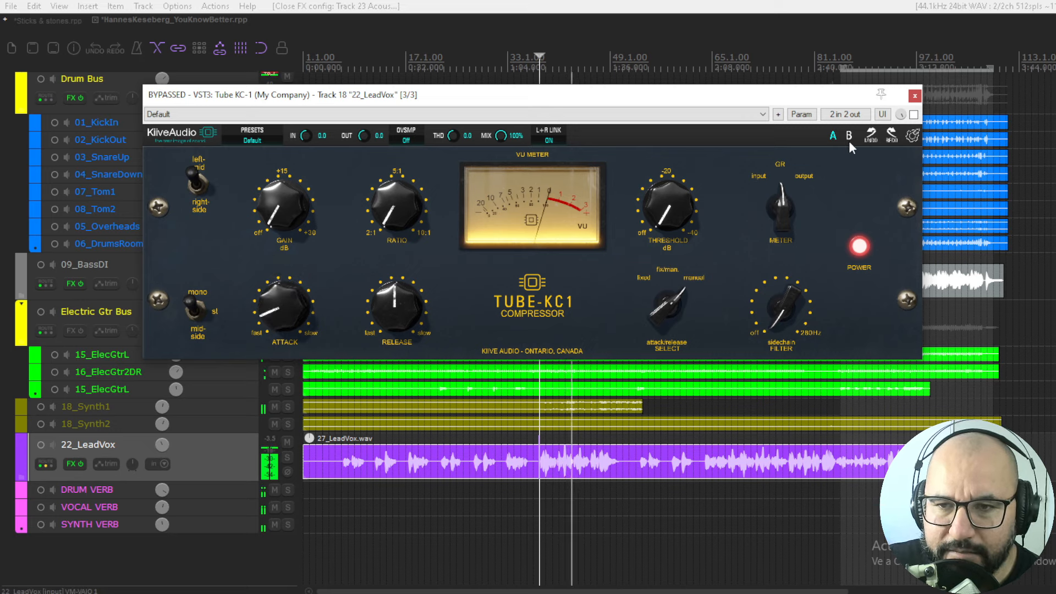
pyautogui.press('space')
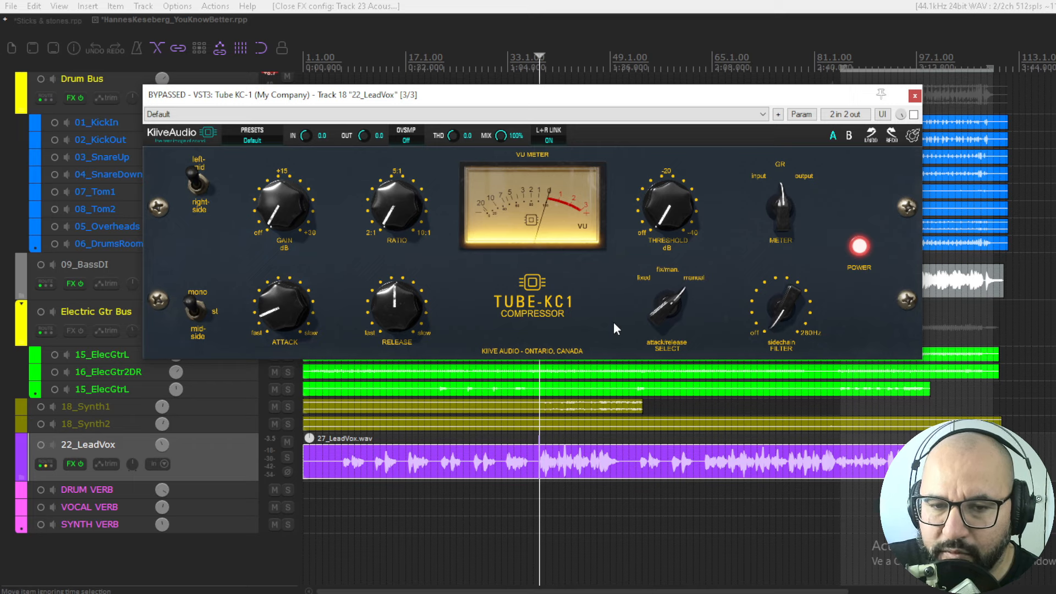
pyautogui.press('space')
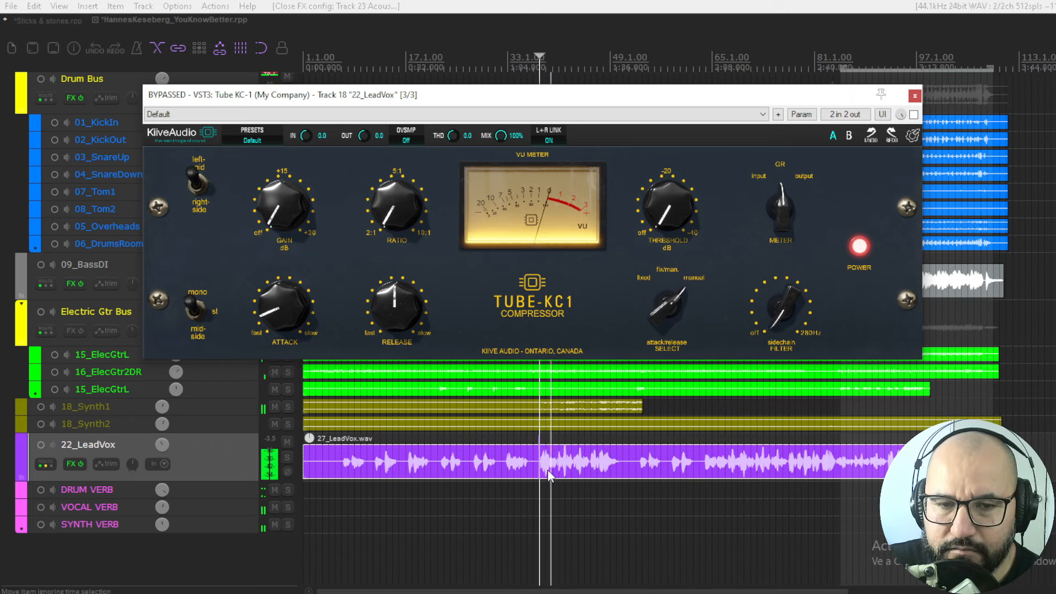
# Set the 22_LeadVox compressor's release to 1.90, its ratio to 4.47 and its THD to 0.4.
pyautogui.moveTo(407, 302); pyautogui.dragTo(395, 366)
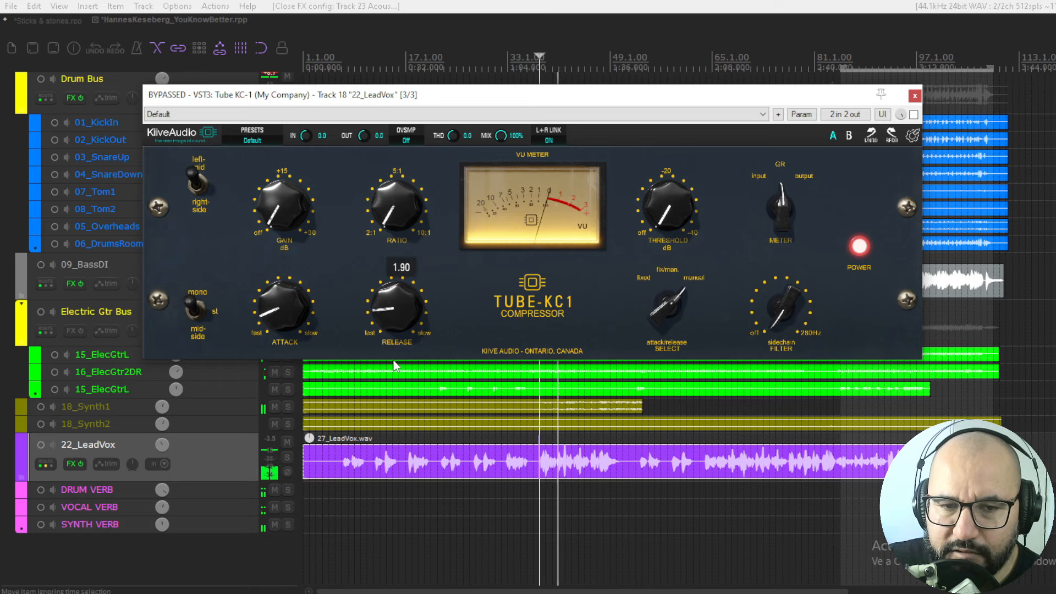
pyautogui.moveTo(421, 222); pyautogui.dragTo(394, 120)
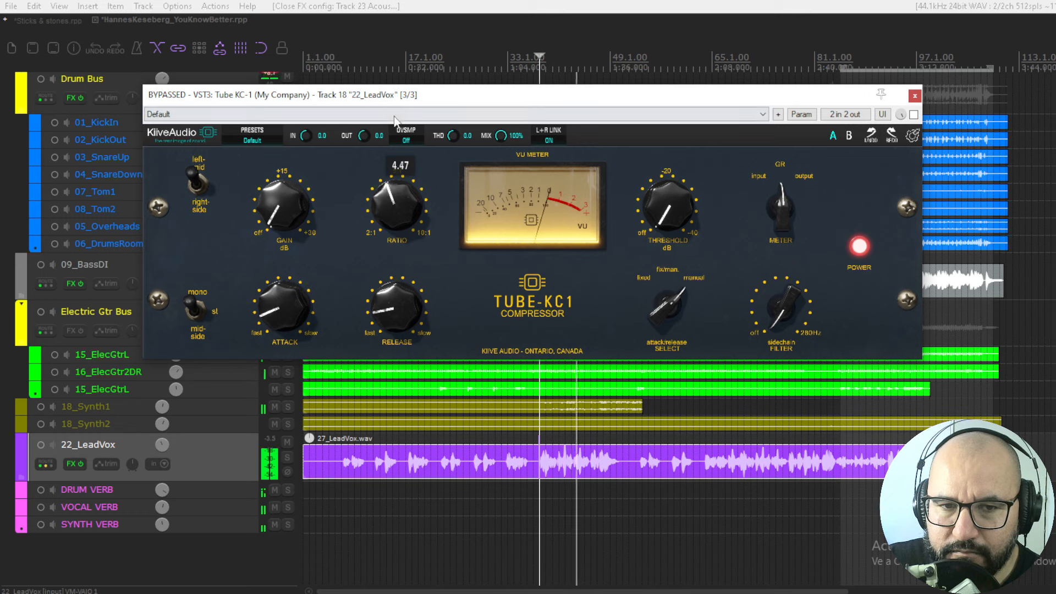
pyautogui.moveTo(453, 137); pyautogui.dragTo(453, 137)
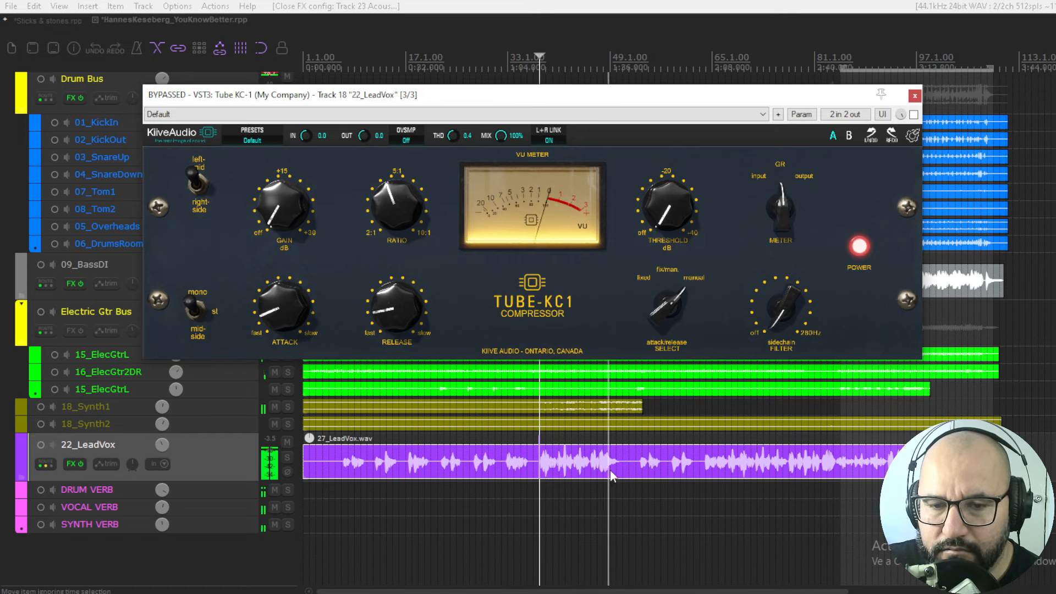
# Enlarge the 22_LeadVox track's height to show its waveform taller, and stop playback.
pyautogui.click(247, 480)
pyautogui.moveTo(248, 479); pyautogui.dragTo(247, 519)
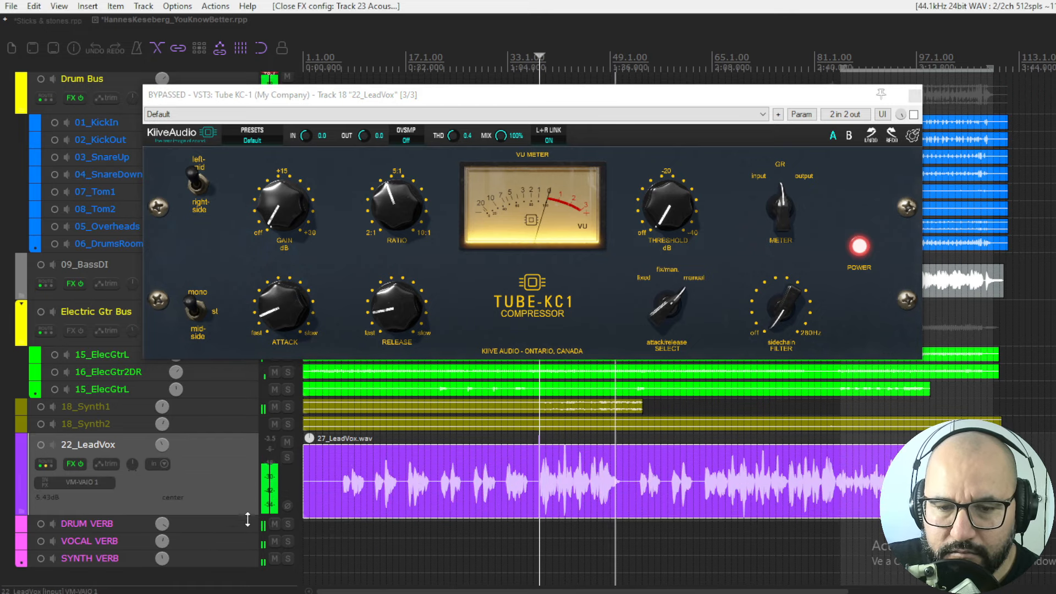
pyautogui.press('space')
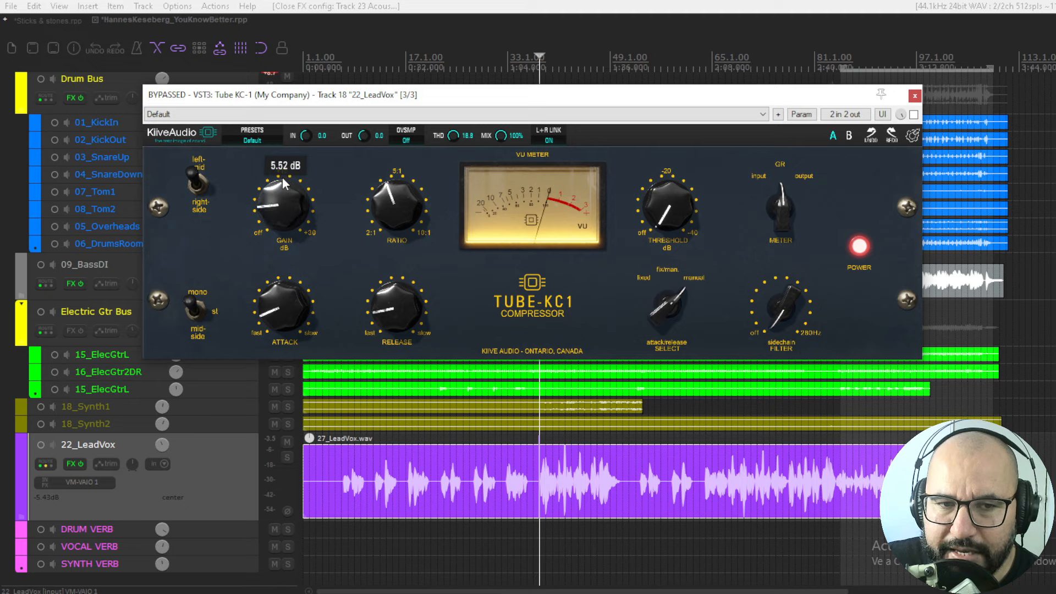
# Solo 22_LeadVox, enable its compressor and set the THD to 12.8 during playback.
pyautogui.click(287, 457)
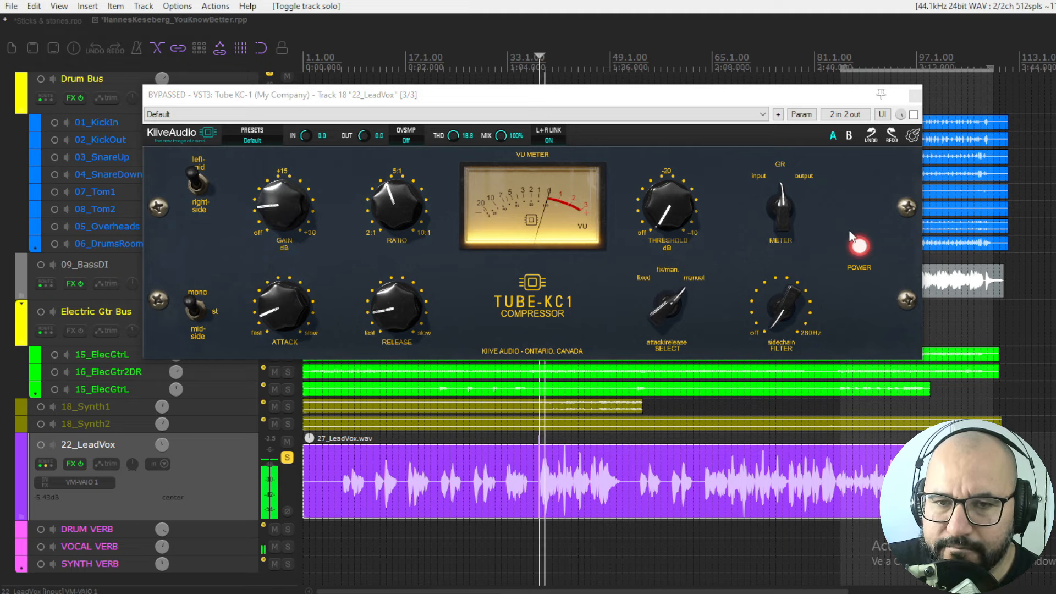
pyautogui.click(914, 115)
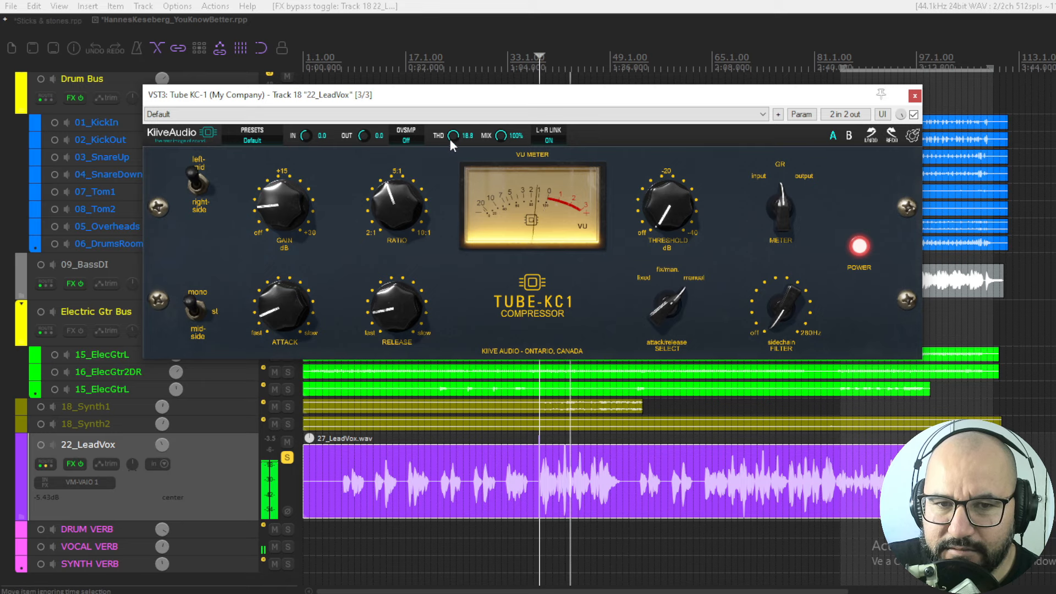
pyautogui.moveTo(450, 139); pyautogui.dragTo(450, 157)
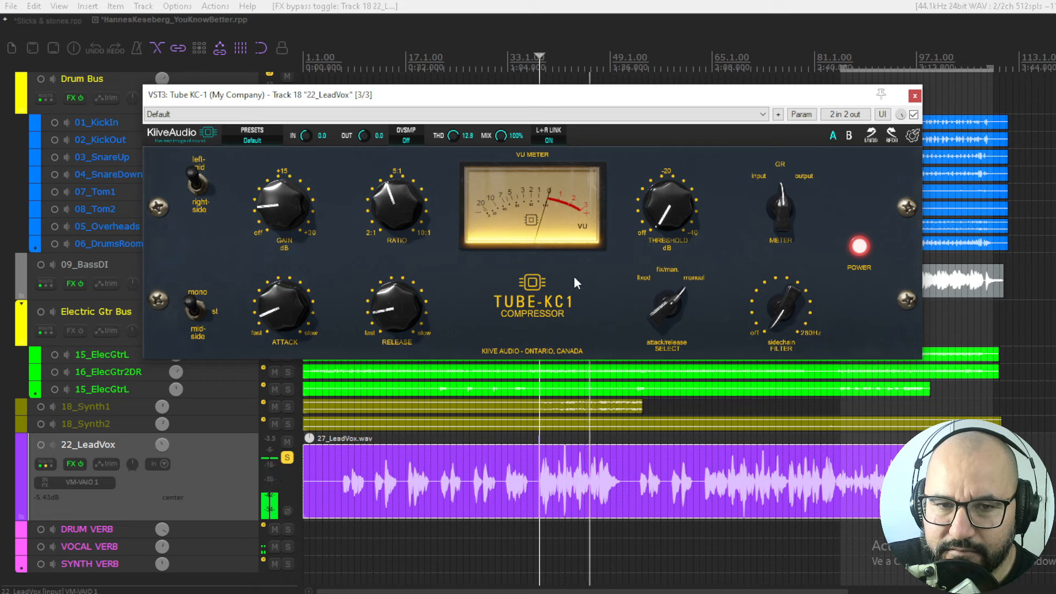
pyautogui.press('space')
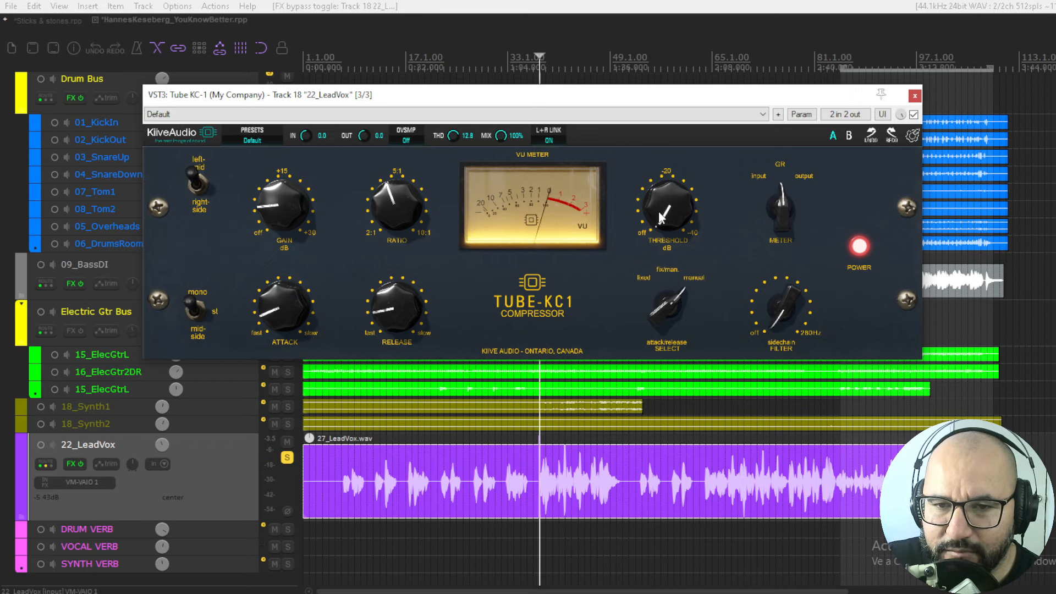
# Lower the 22_LeadVox compressor's threshold partway towards -20 dB while the soloed vocal plays.
pyautogui.press('space')
pyautogui.moveTo(660, 218); pyautogui.dragTo(667, 153)
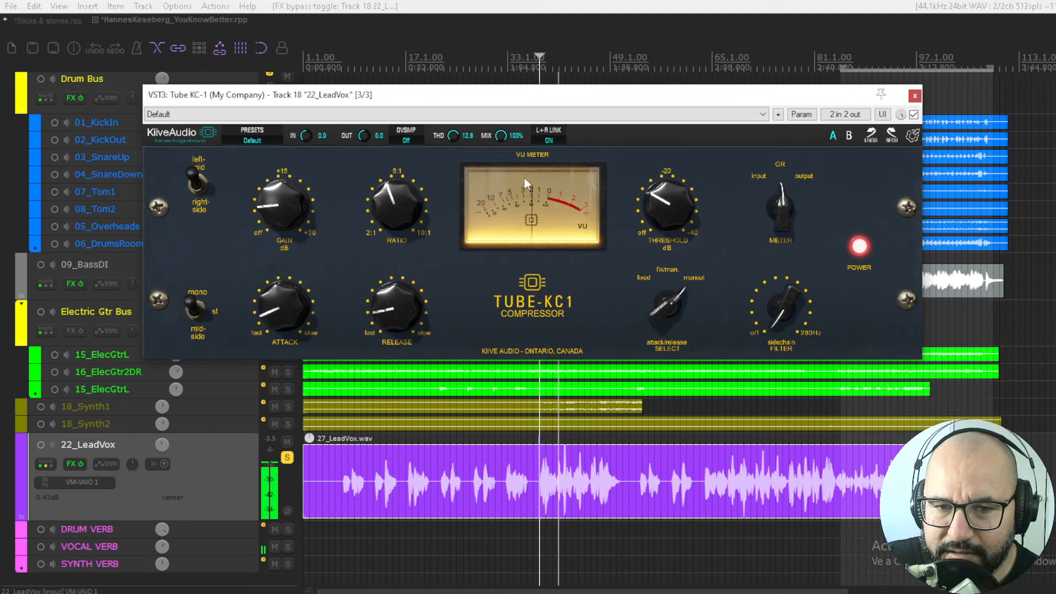
pyautogui.moveTo(652, 209); pyautogui.dragTo(652, 204)
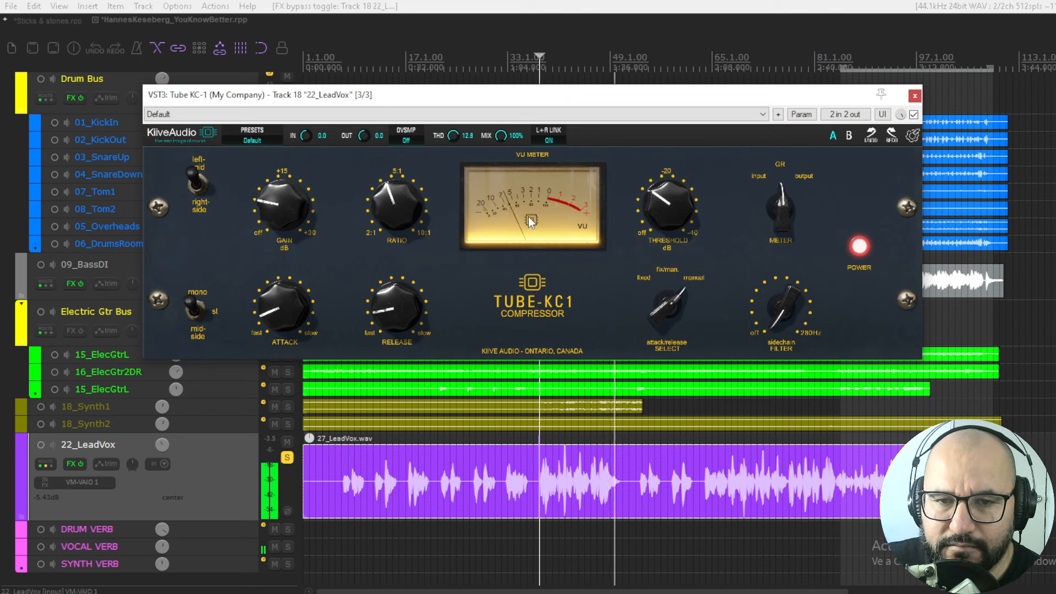
pyautogui.press('space')
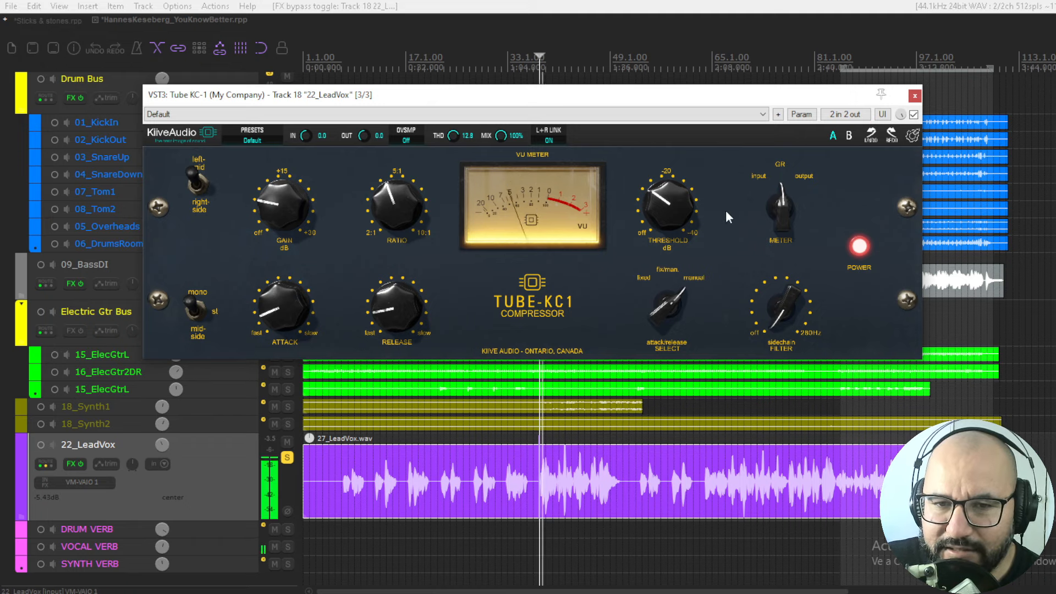
# Compare the soloed 22_LeadVox compressor bypassed and enabled during playback.
pyautogui.click(913, 115)
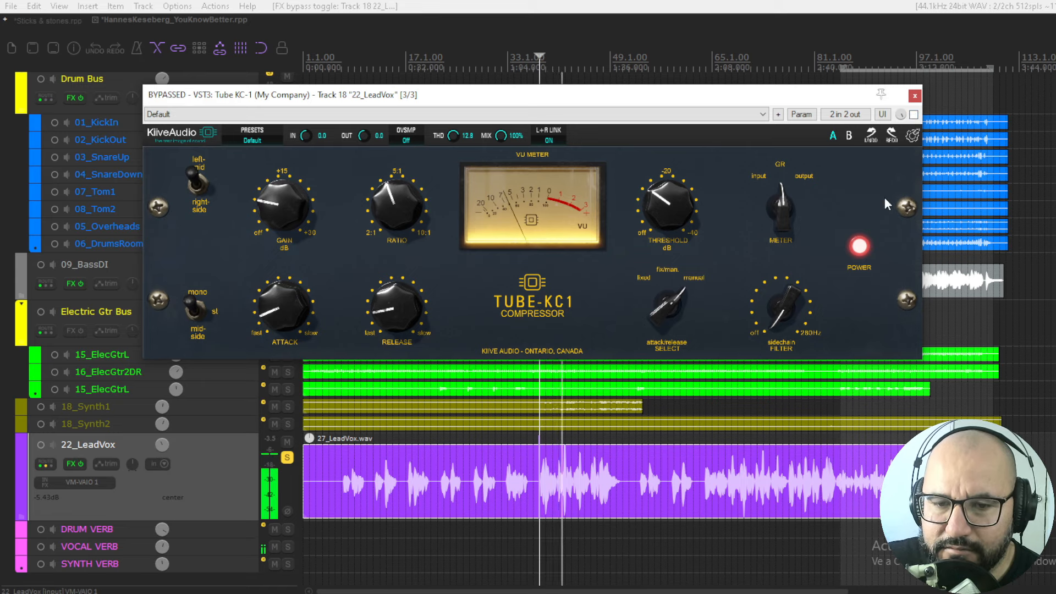
pyautogui.click(914, 115)
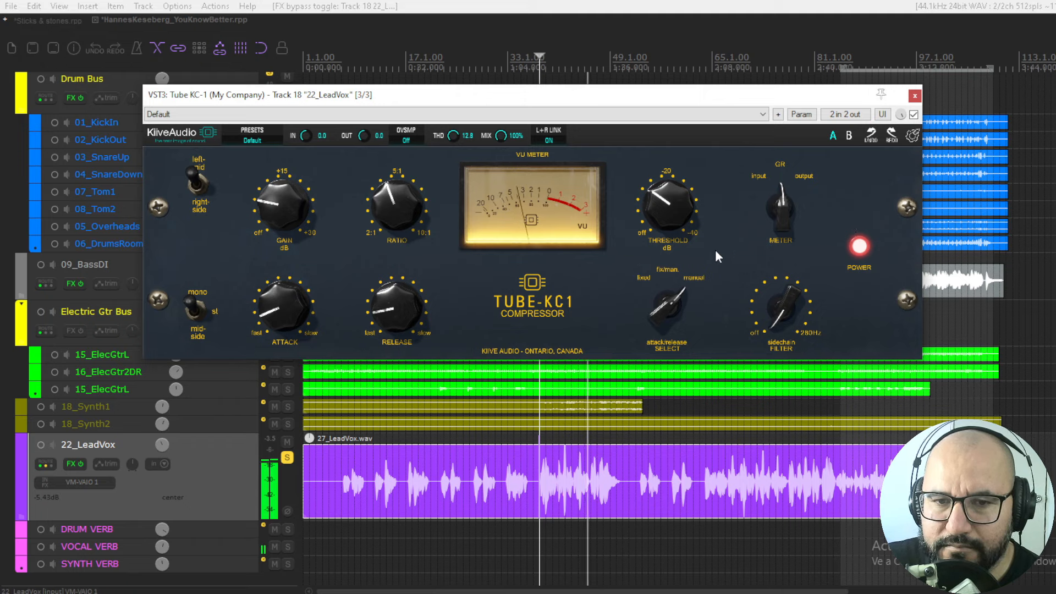
pyautogui.press('space')
# Unsolo 22_LeadVox and compare its compressor bypassed and enabled in the full mix.
pyautogui.click(288, 457)
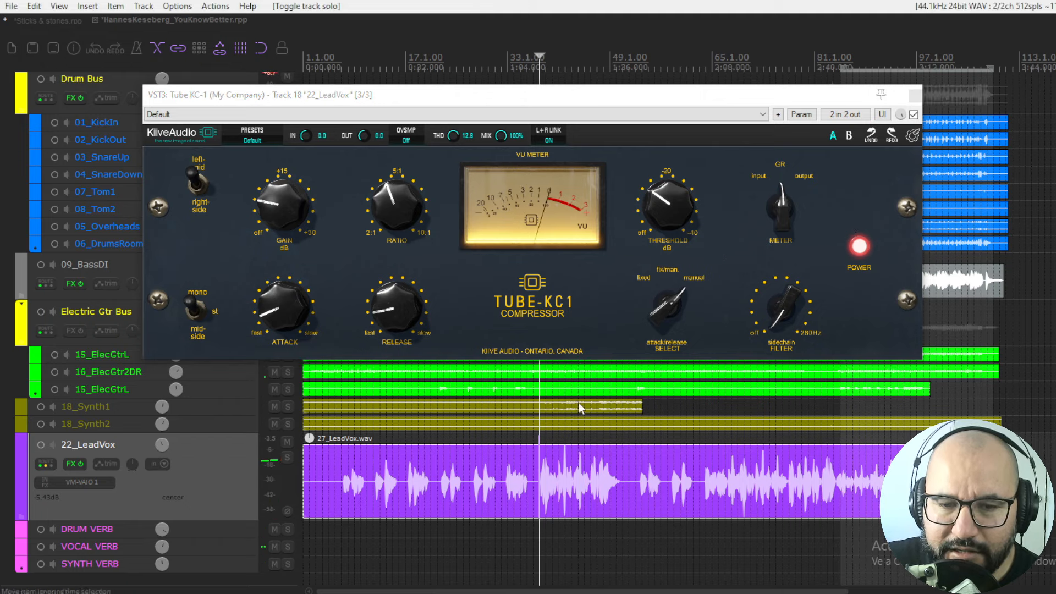
pyautogui.click(913, 114)
pyautogui.press('space')
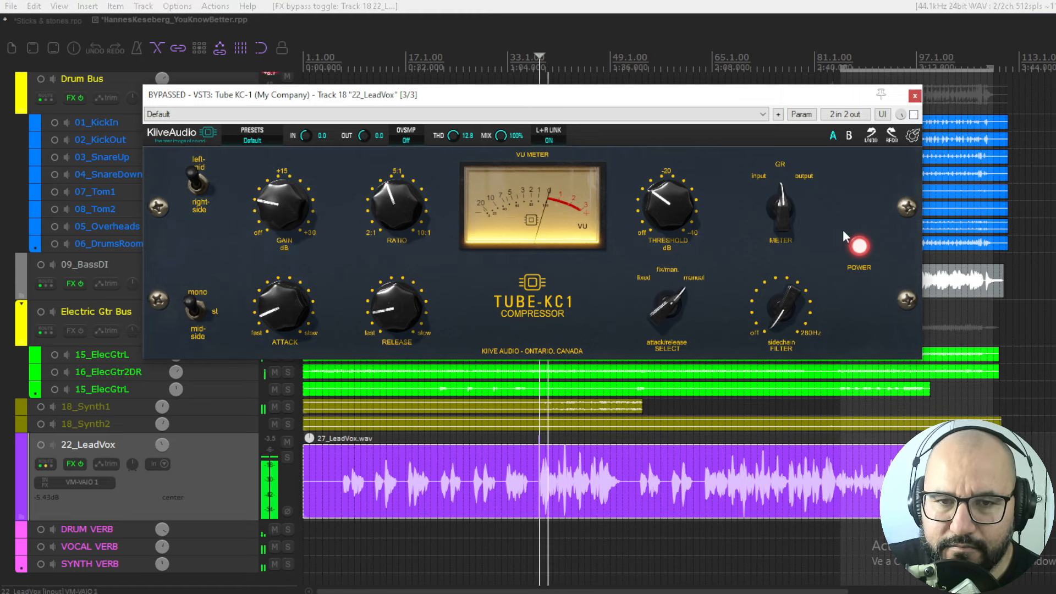
pyautogui.click(913, 114)
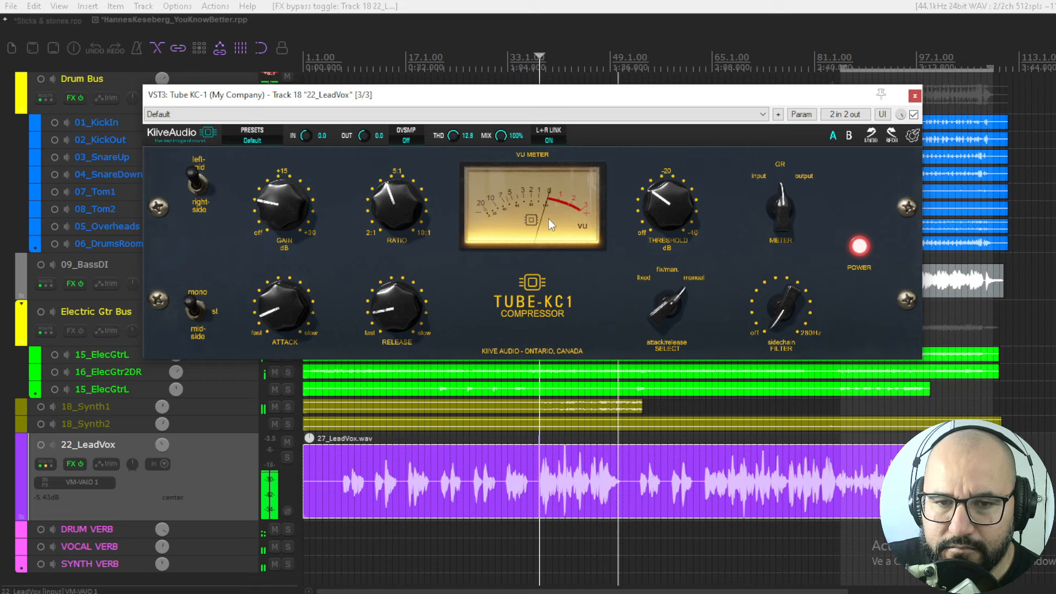
pyautogui.press('space')
# Solo 22_LeadVox, bypass its compressor and play the end of the vocal phrase just before measure 49.
pyautogui.click(617, 487)
pyautogui.scroll(4, 652, 495)
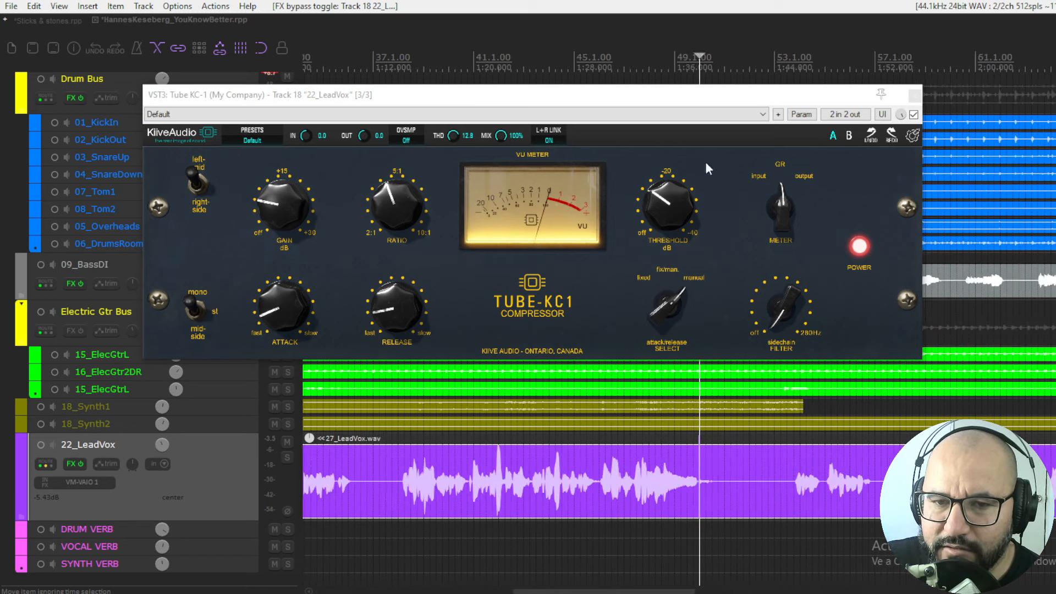
pyautogui.click(289, 458)
pyautogui.scroll(2, 352, 454)
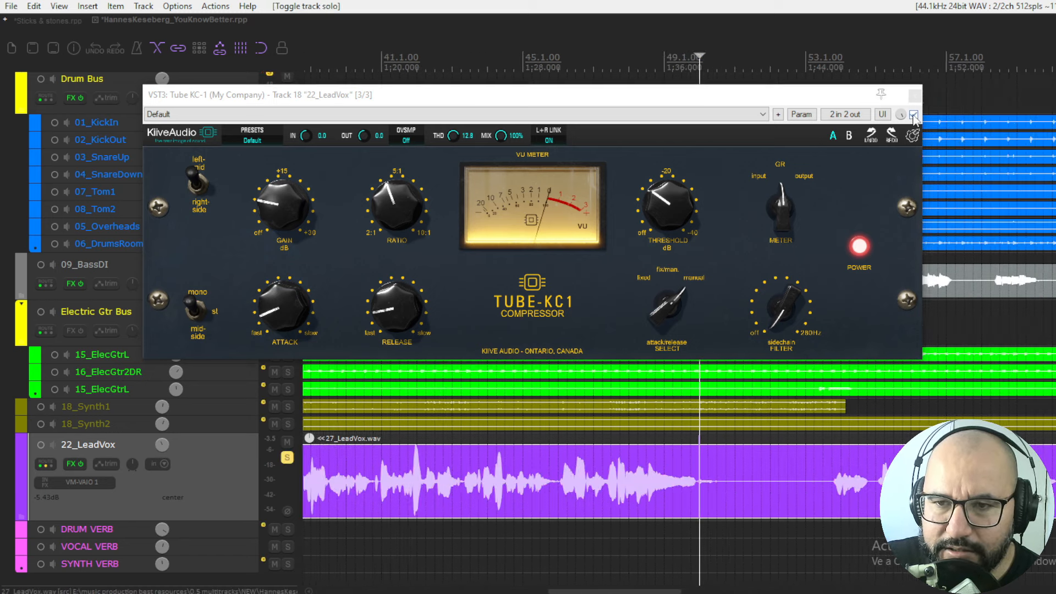
pyautogui.click(914, 115)
pyautogui.click(610, 484)
pyautogui.press('space')
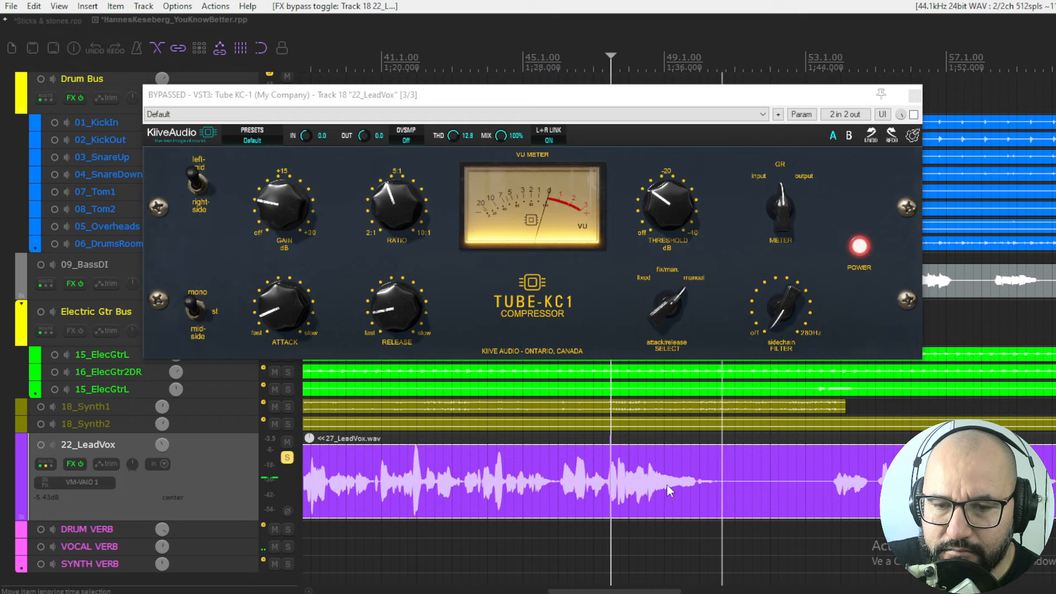
# Replay the same soloed phrase ending with the compressor enabled, and unsolo 22_LeadVox to return to the full mix.
pyautogui.press('space')
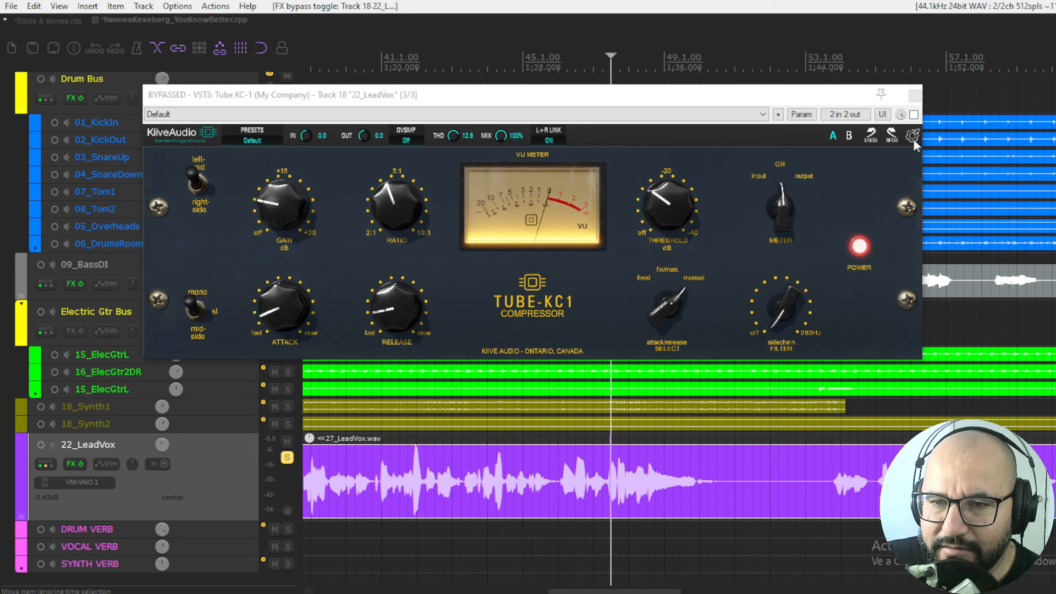
pyautogui.click(913, 115)
pyautogui.press('space')
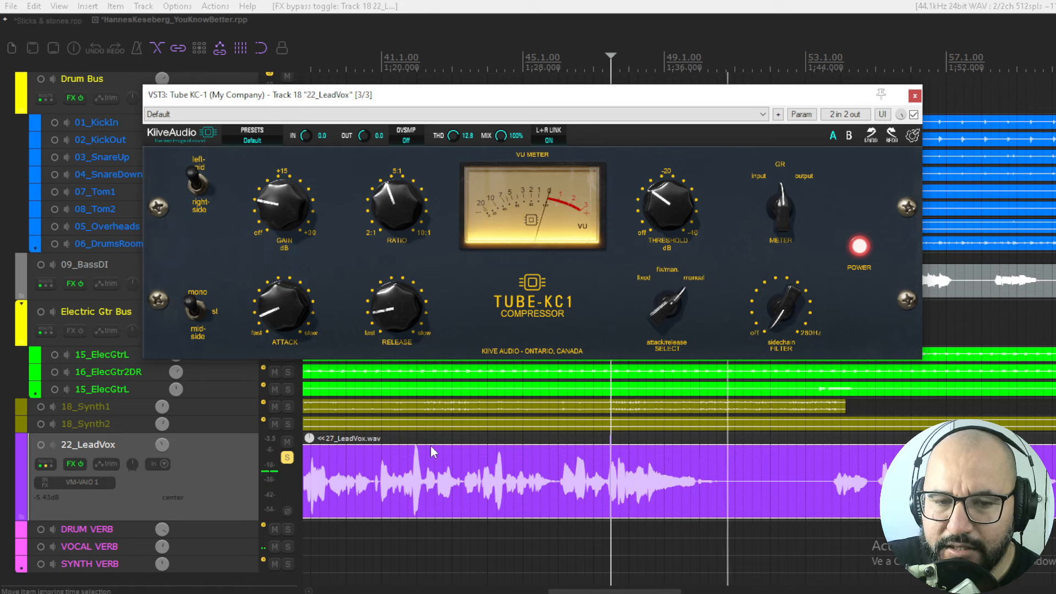
pyautogui.press('space')
pyautogui.click(287, 457)
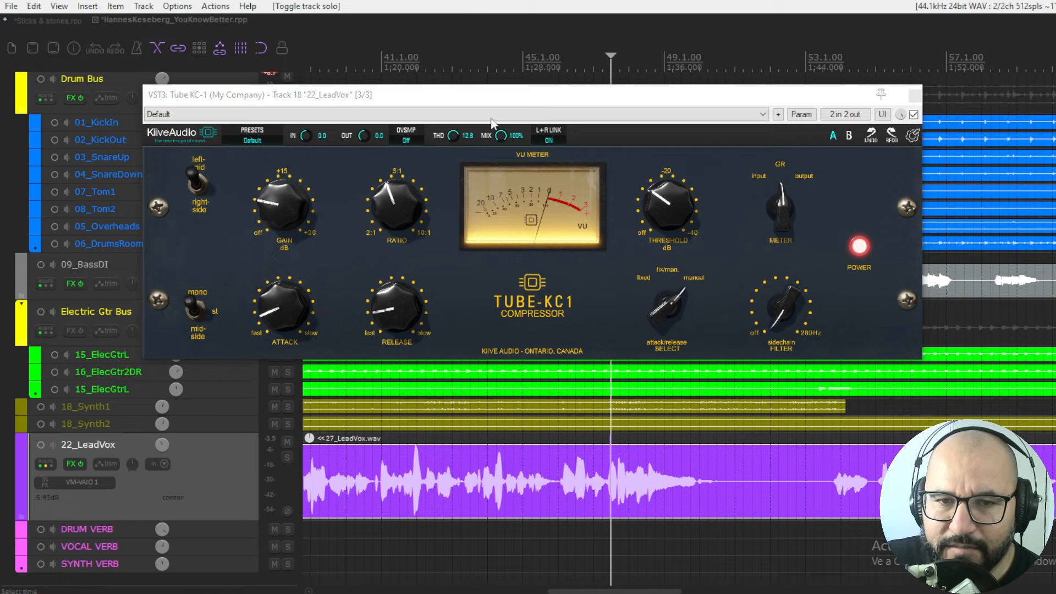
pyautogui.scroll(-5, 588, 410)
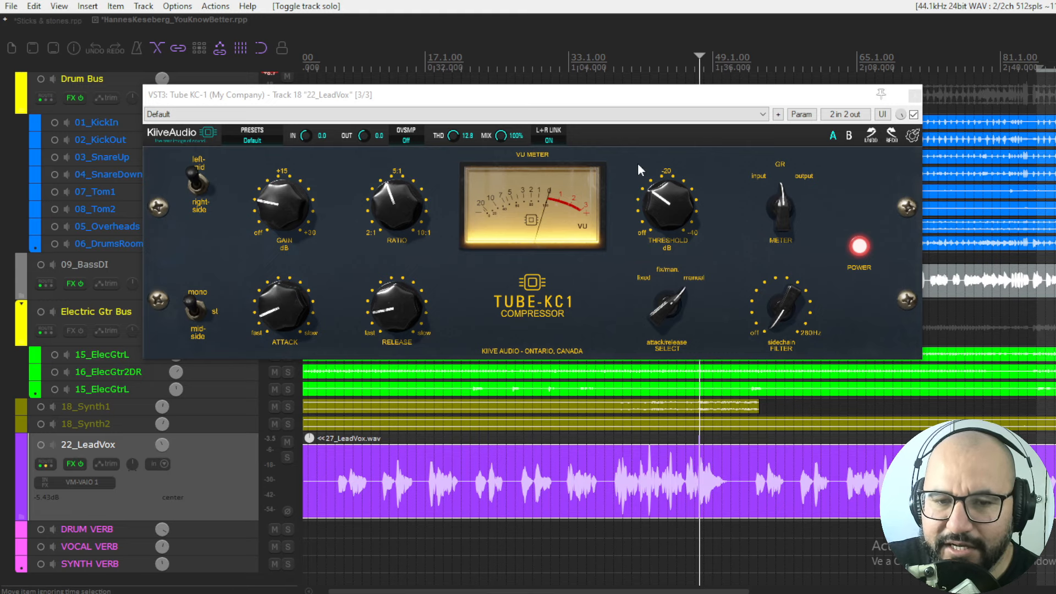
pyautogui.press('space')
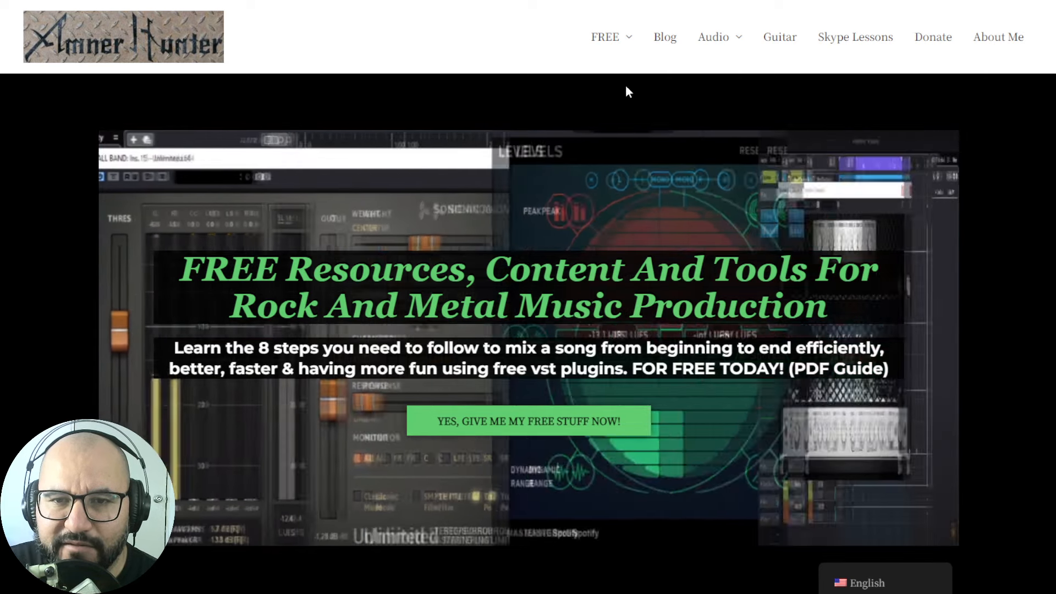
# Switch to the music production website and show the options of its FREE section.
pyautogui.moveTo(616, 45)
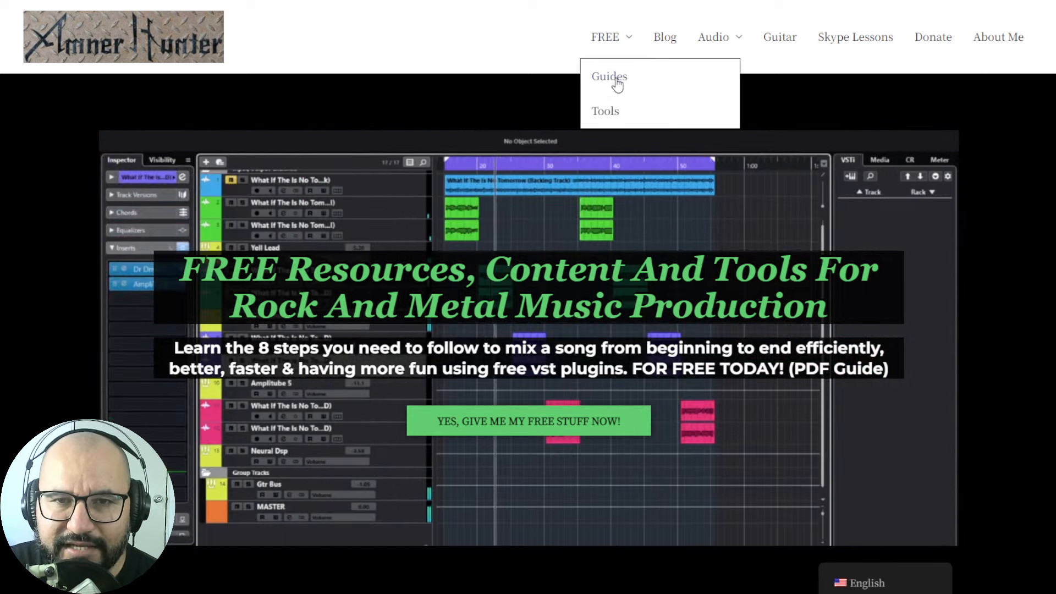